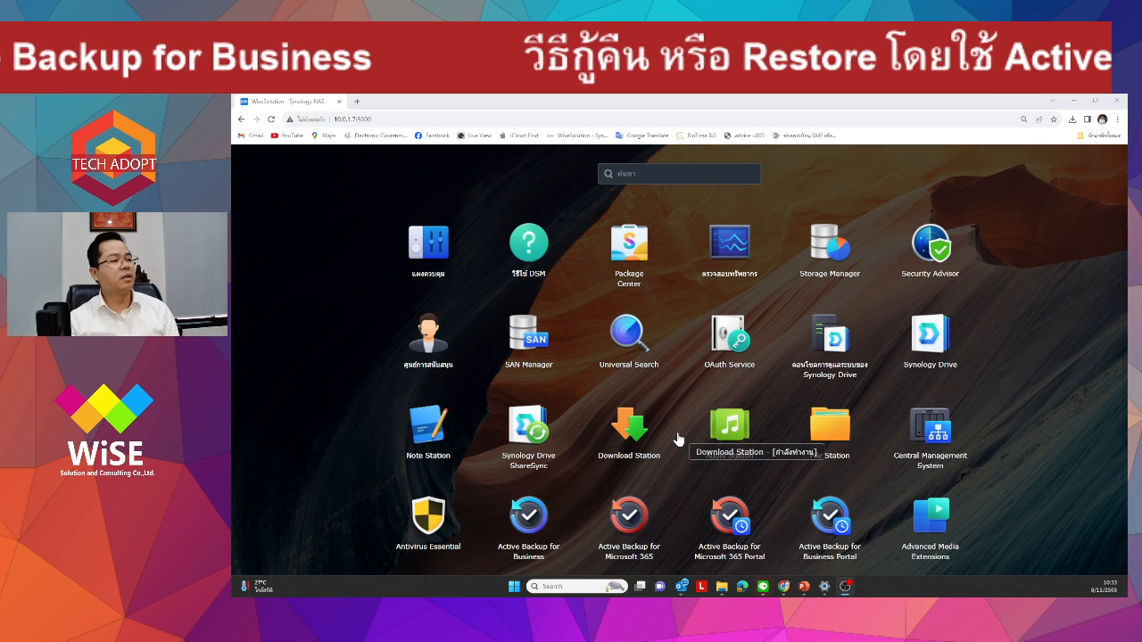
- Open the Active Backup for Business Portal and view each of the four disk volumes backed up from Wise-EXPRESS1
{"action": "scroll", "coordinate": [597, 437], "scroll_direction": "down", "scroll_amount": 1}
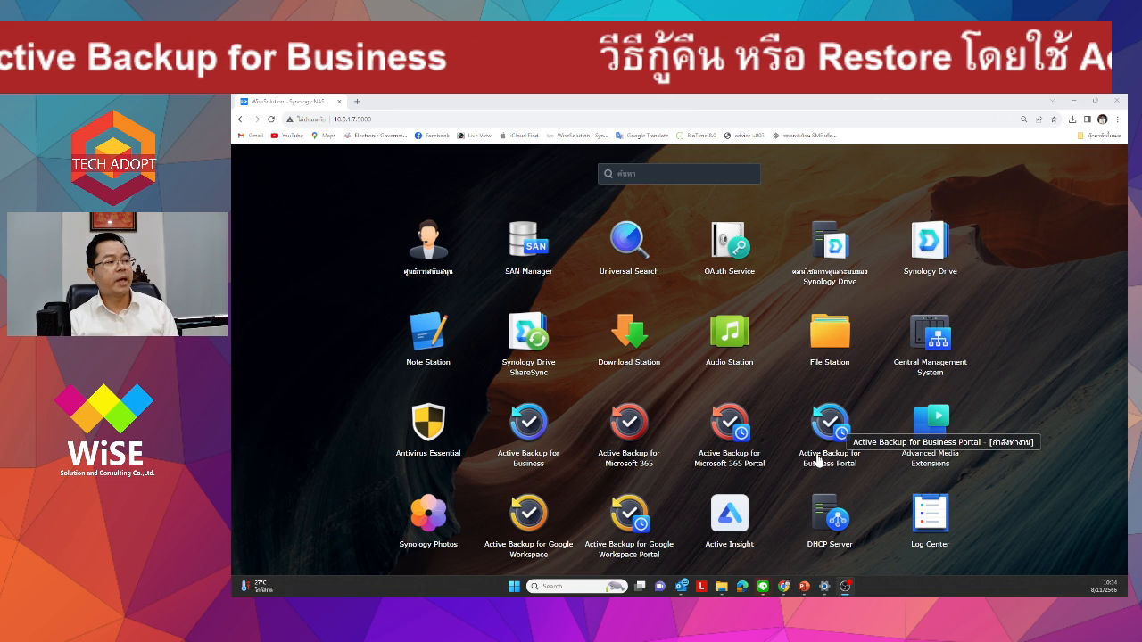
{"action": "left_click", "coordinate": [831, 425]}
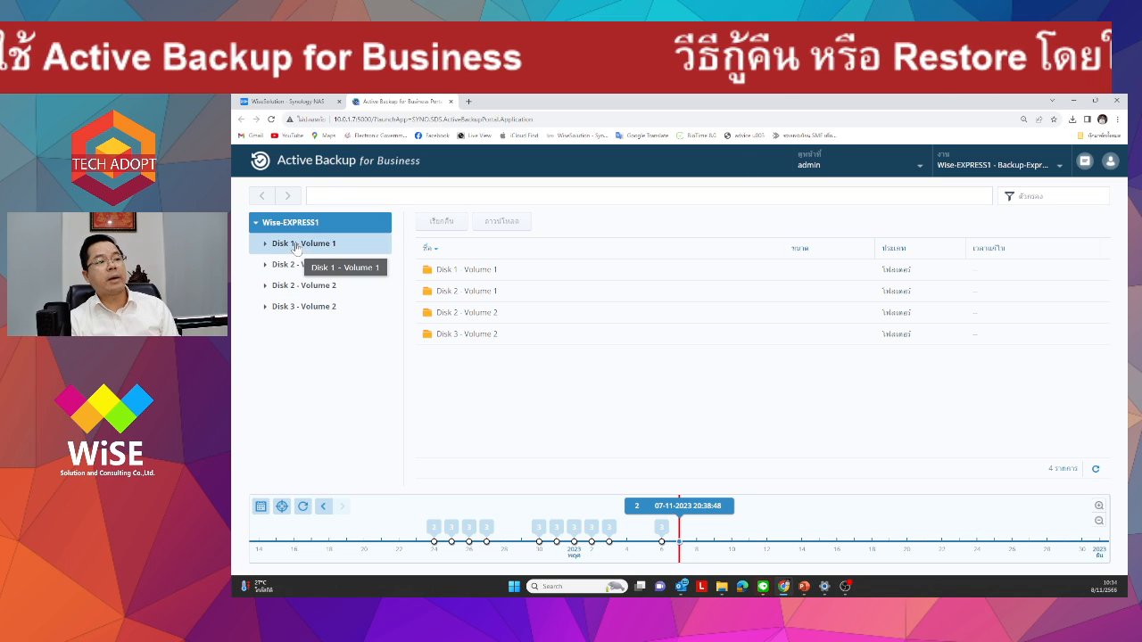
{"action": "left_click", "coordinate": [300, 243]}
{"action": "left_click", "coordinate": [303, 264]}
{"action": "left_click", "coordinate": [306, 285]}
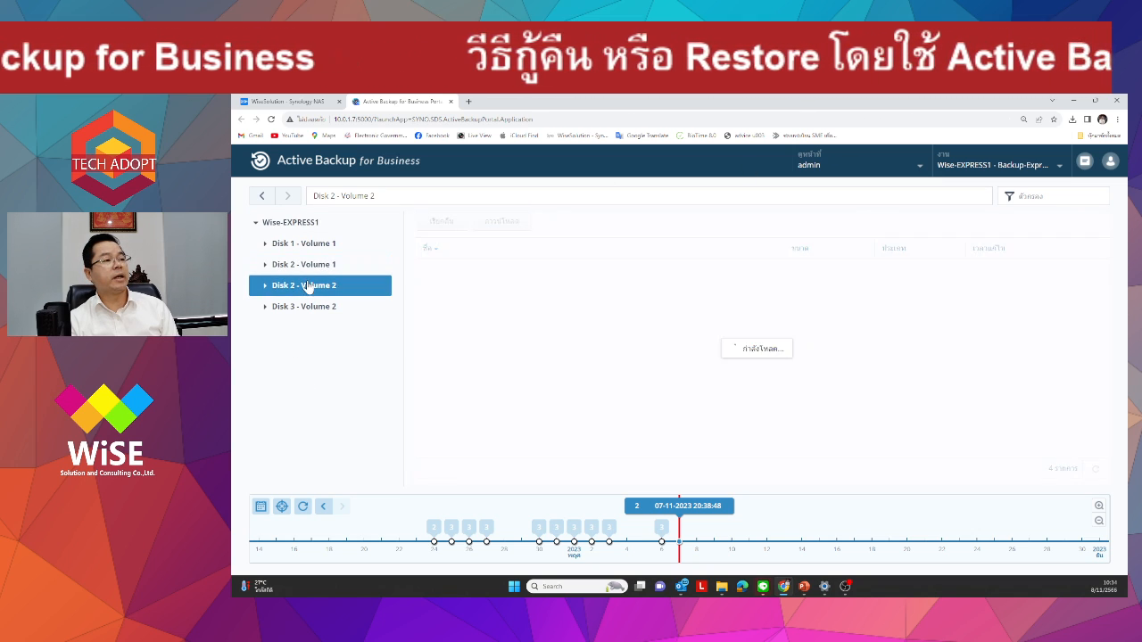
{"action": "left_click", "coordinate": [308, 307]}
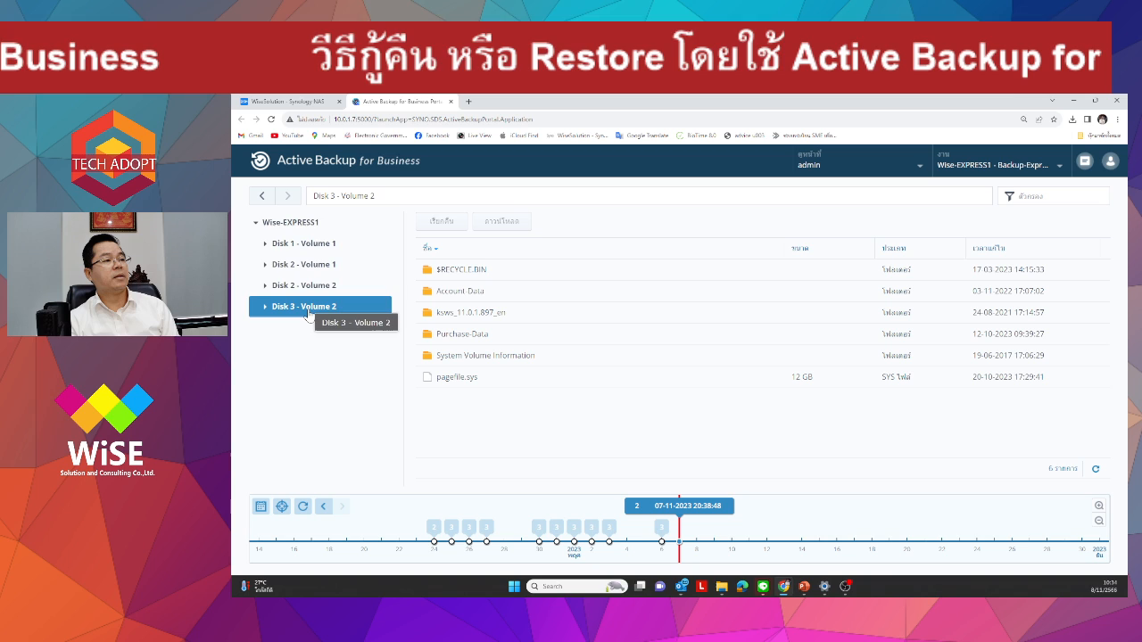
- Go through the Wise-EXPRESS1 volumes again, from Disk 1 - Volume 1 to Disk 3 - Volume 2
{"action": "left_click", "coordinate": [262, 196]}
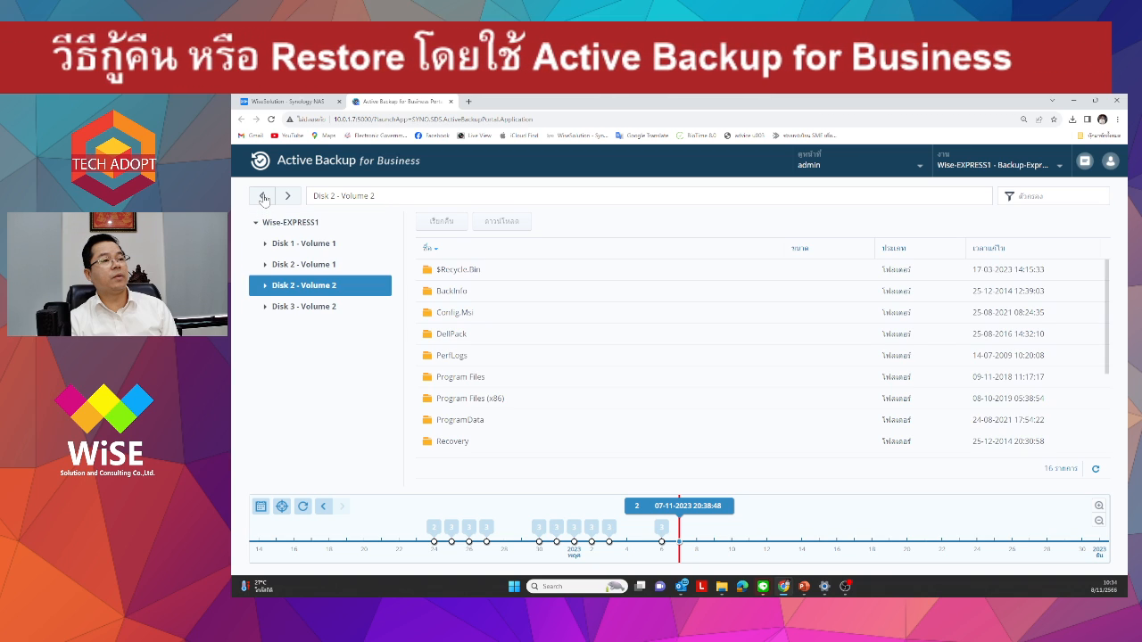
{"action": "left_click", "coordinate": [276, 222]}
{"action": "left_click", "coordinate": [294, 244]}
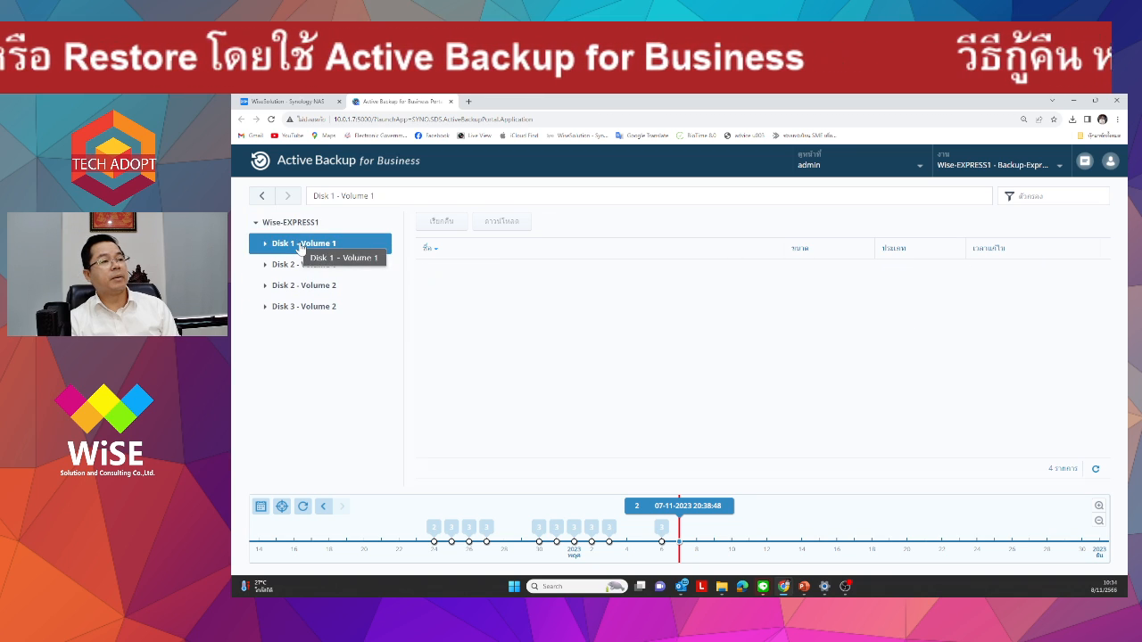
{"action": "left_click", "coordinate": [300, 264]}
{"action": "left_click", "coordinate": [298, 286]}
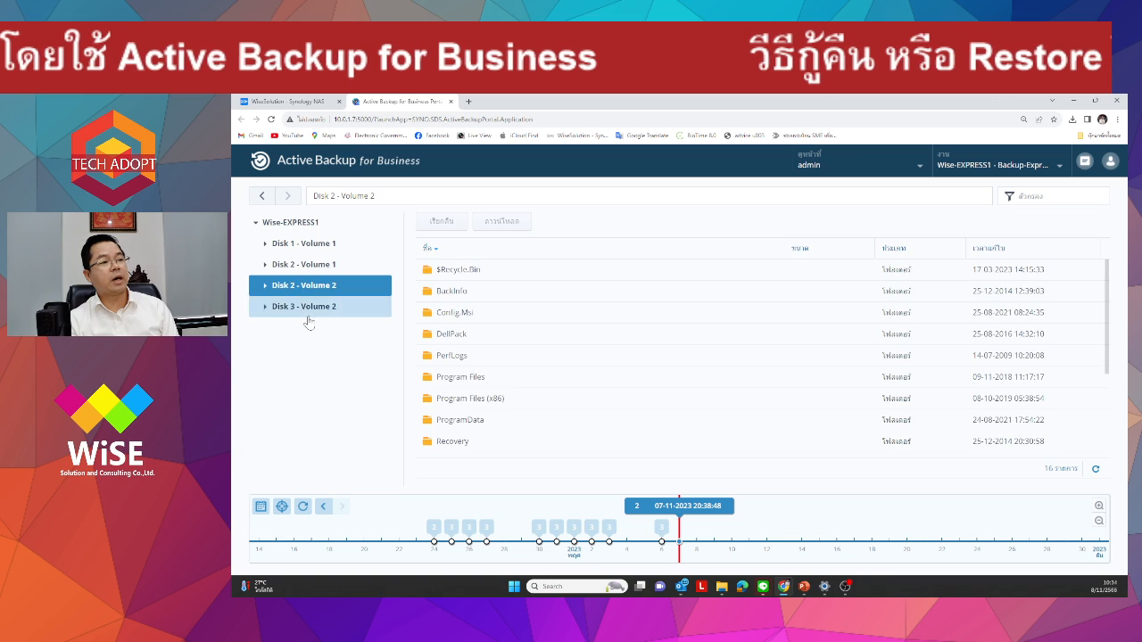
{"action": "left_click", "coordinate": [303, 308]}
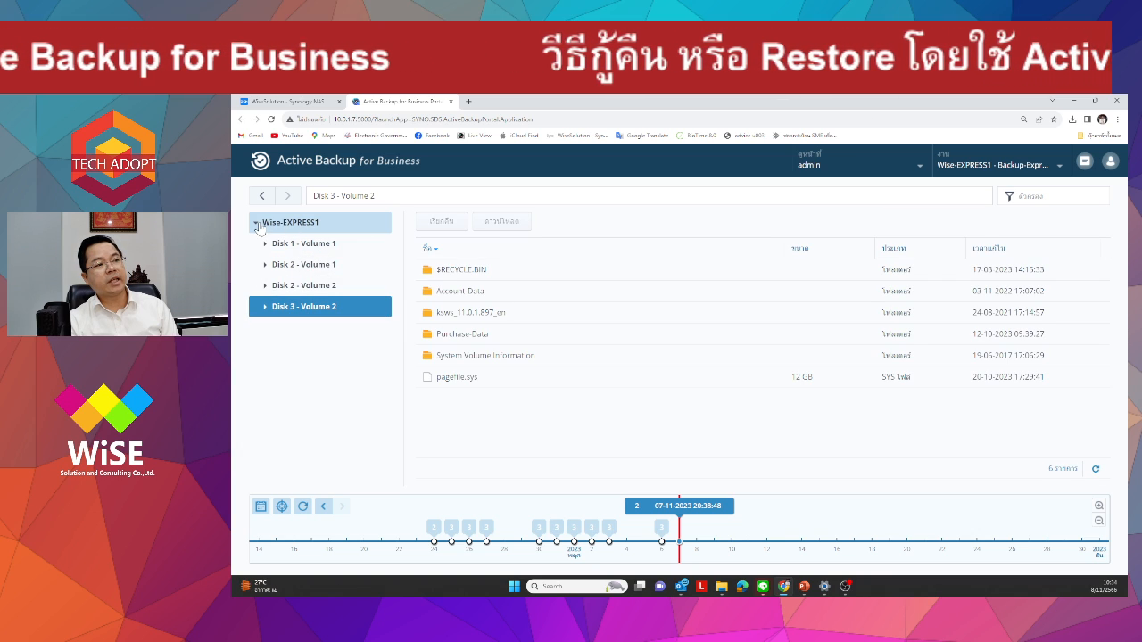
- Step back through the previously viewed volumes to the Wise-EXPRESS1 root and collapse its tree
{"action": "left_click", "coordinate": [256, 224]}
{"action": "left_click", "coordinate": [256, 224]}
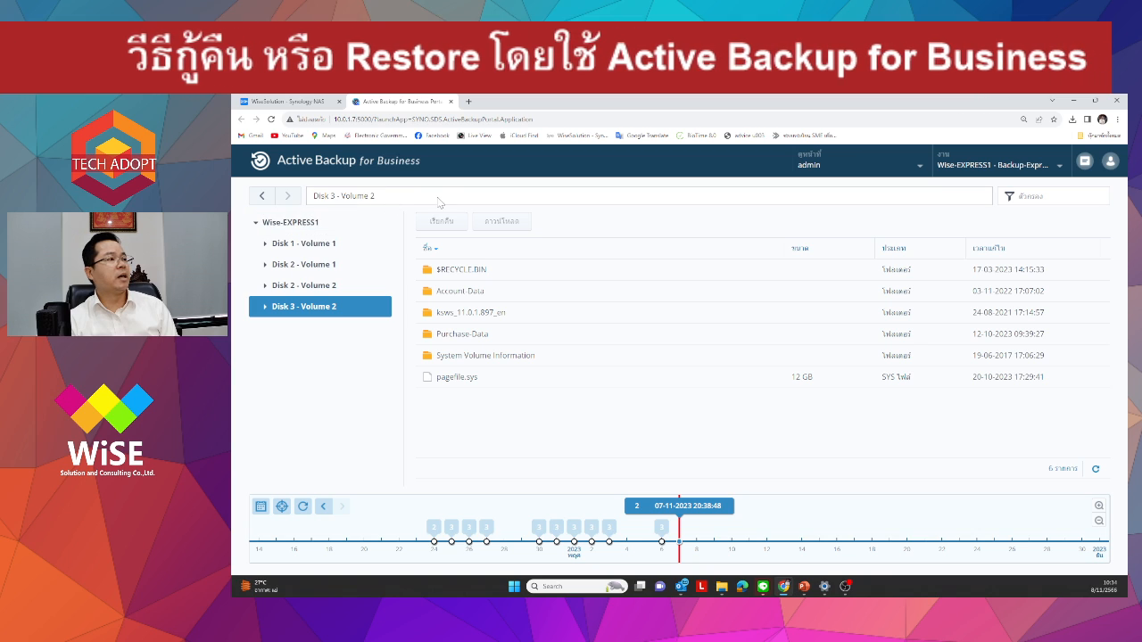
{"action": "left_click", "coordinate": [262, 197]}
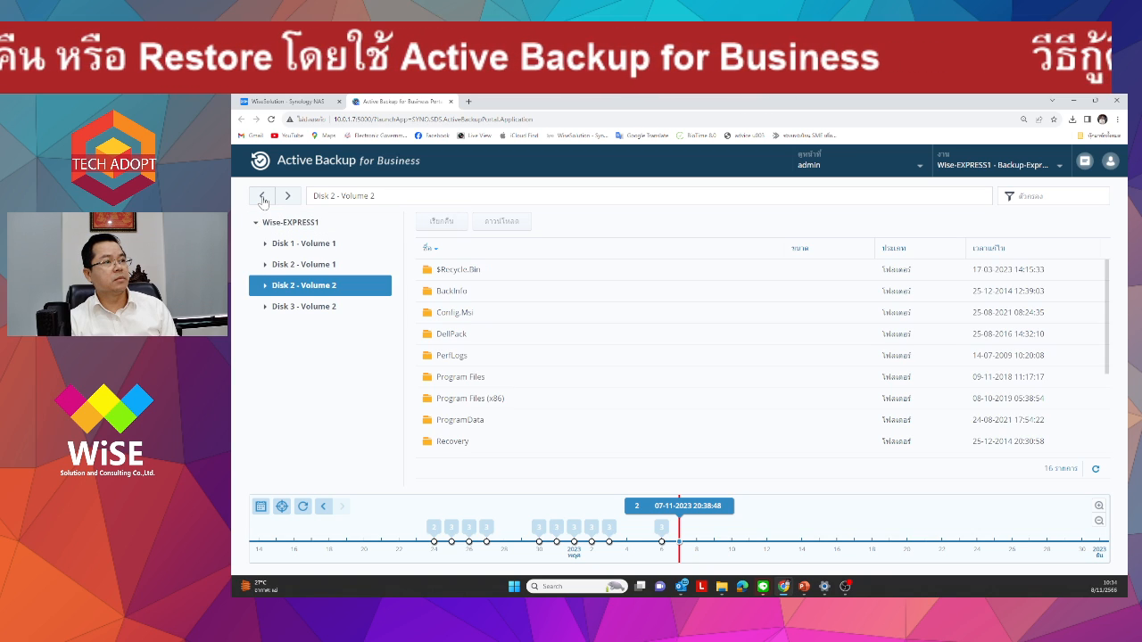
{"action": "left_click", "coordinate": [262, 197]}
{"action": "left_click", "coordinate": [262, 197]}
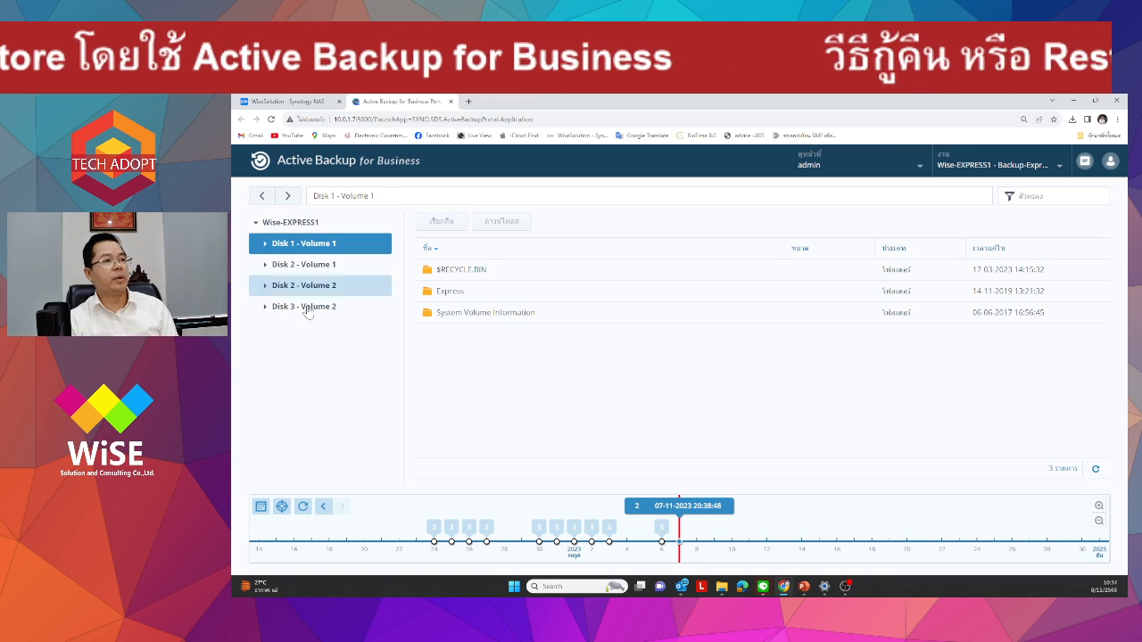
{"action": "left_click", "coordinate": [273, 223]}
{"action": "left_click", "coordinate": [256, 224]}
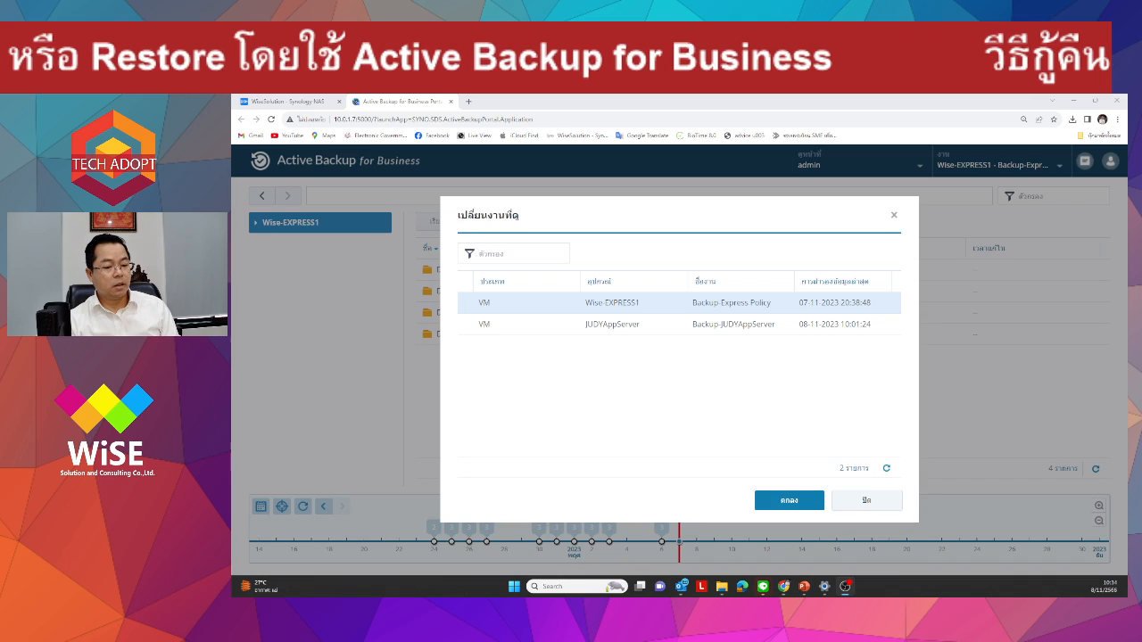
- Switch the viewed backup task to Backup-JUDYAppServer on the JUDYAppServer device
{"action": "left_click", "coordinate": [894, 217]}
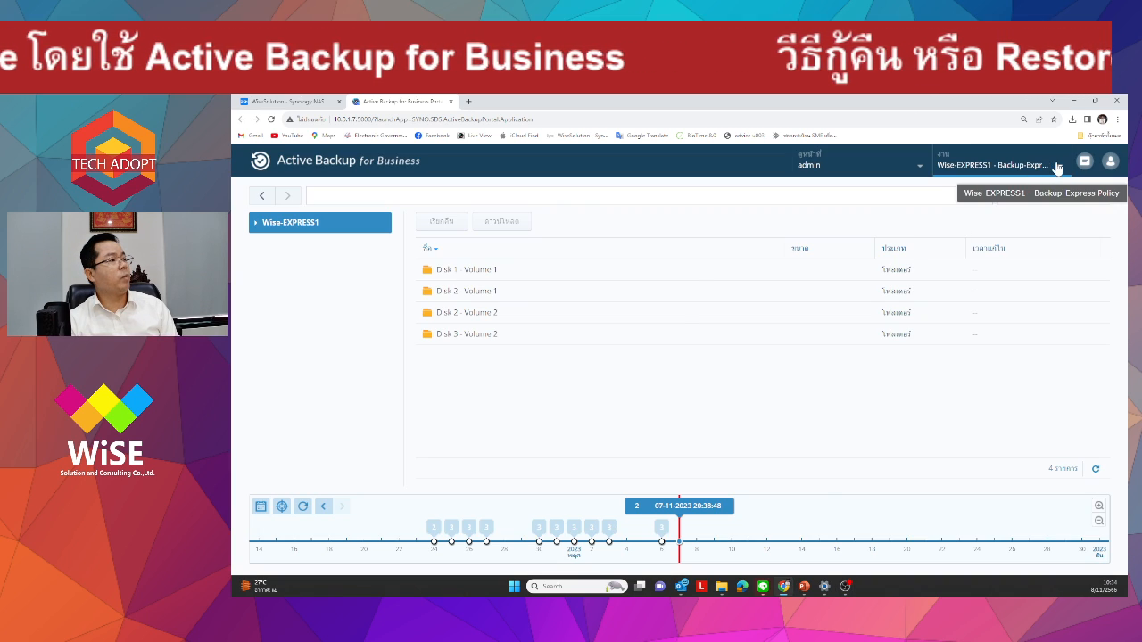
{"action": "left_click", "coordinate": [1057, 166]}
{"action": "left_click", "coordinate": [616, 324]}
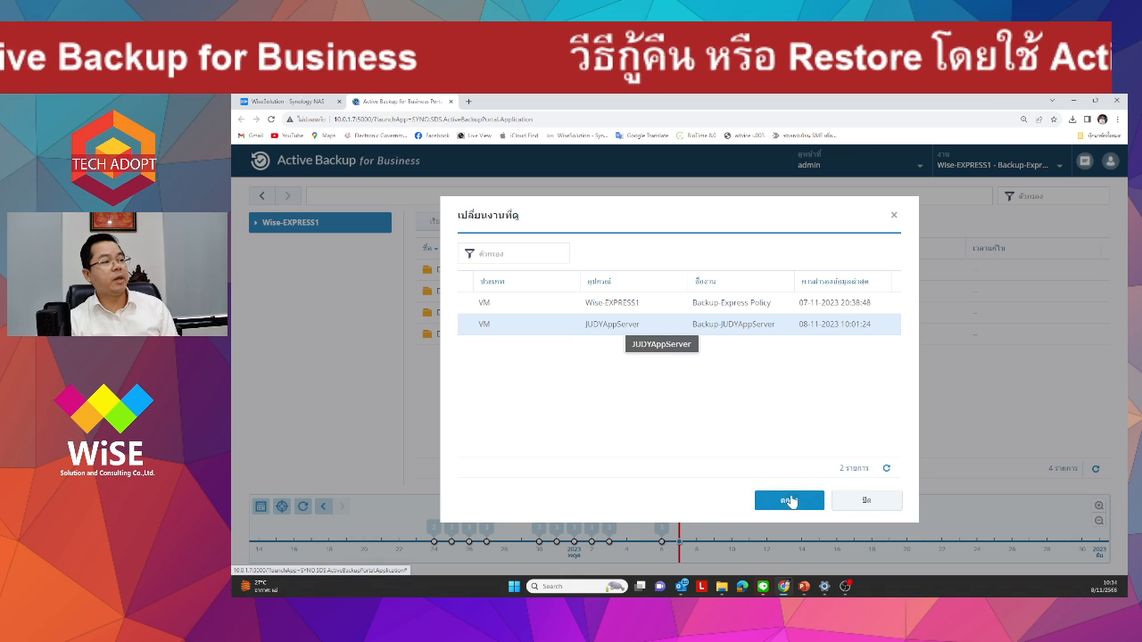
{"action": "left_click", "coordinate": [791, 499]}
- Expand Disk 1 - Volume 2 of JUDYAppServer and examine its folders in the tree
{"action": "left_click", "coordinate": [298, 243]}
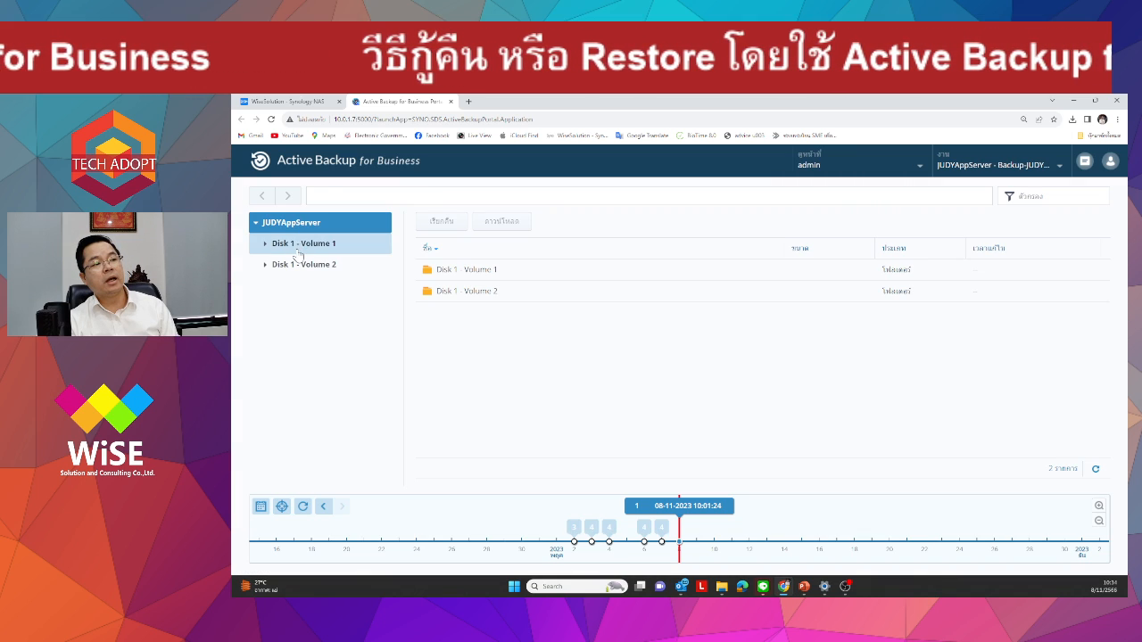
{"action": "left_click", "coordinate": [303, 264]}
{"action": "left_click", "coordinate": [265, 264]}
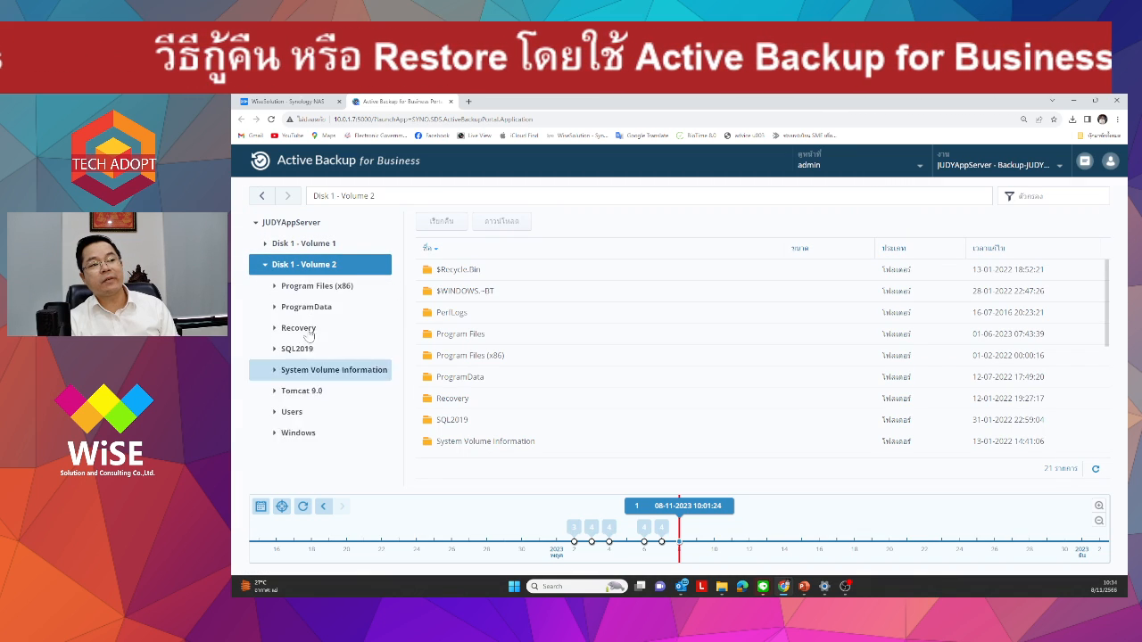
{"action": "scroll", "coordinate": [330, 398], "scroll_direction": "down", "scroll_amount": 1}
{"action": "scroll", "coordinate": [454, 375], "scroll_direction": "down", "scroll_amount": 1}
{"action": "scroll", "coordinate": [454, 375], "scroll_direction": "down", "scroll_amount": 3}
{"action": "scroll", "coordinate": [457, 357], "scroll_direction": "up", "scroll_amount": 4}
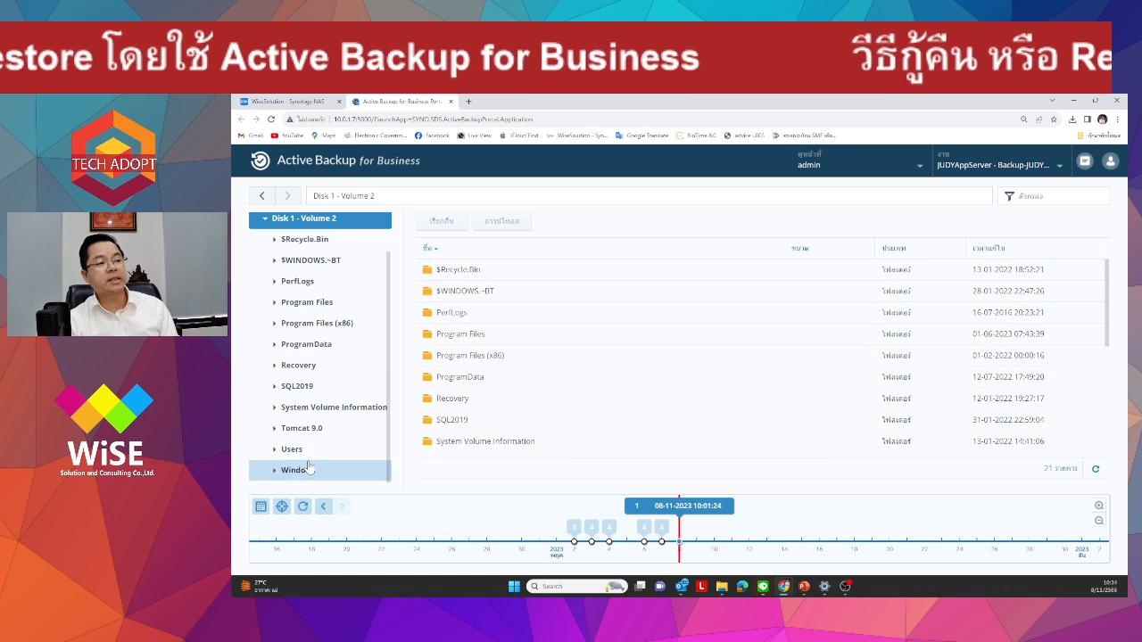
{"action": "scroll", "coordinate": [268, 268], "scroll_direction": "up", "scroll_amount": 1}
- Check the subfolders of Disk 1 - Volume 1 in the tree, and collapse both volumes
{"action": "left_click", "coordinate": [263, 245]}
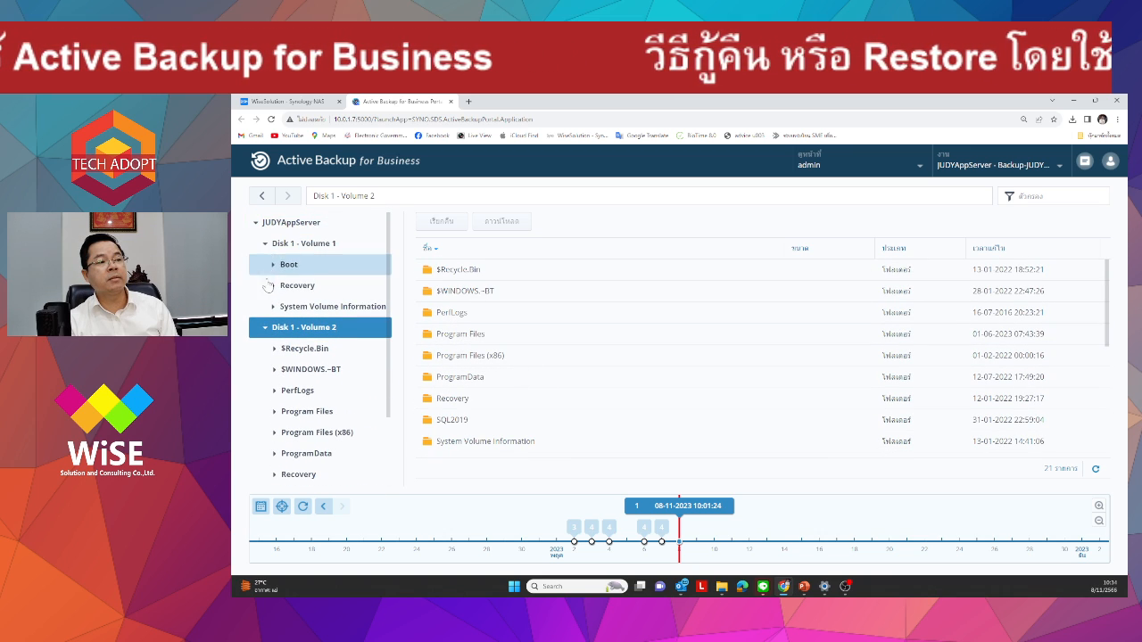
{"action": "left_click", "coordinate": [263, 245]}
{"action": "left_click", "coordinate": [264, 264]}
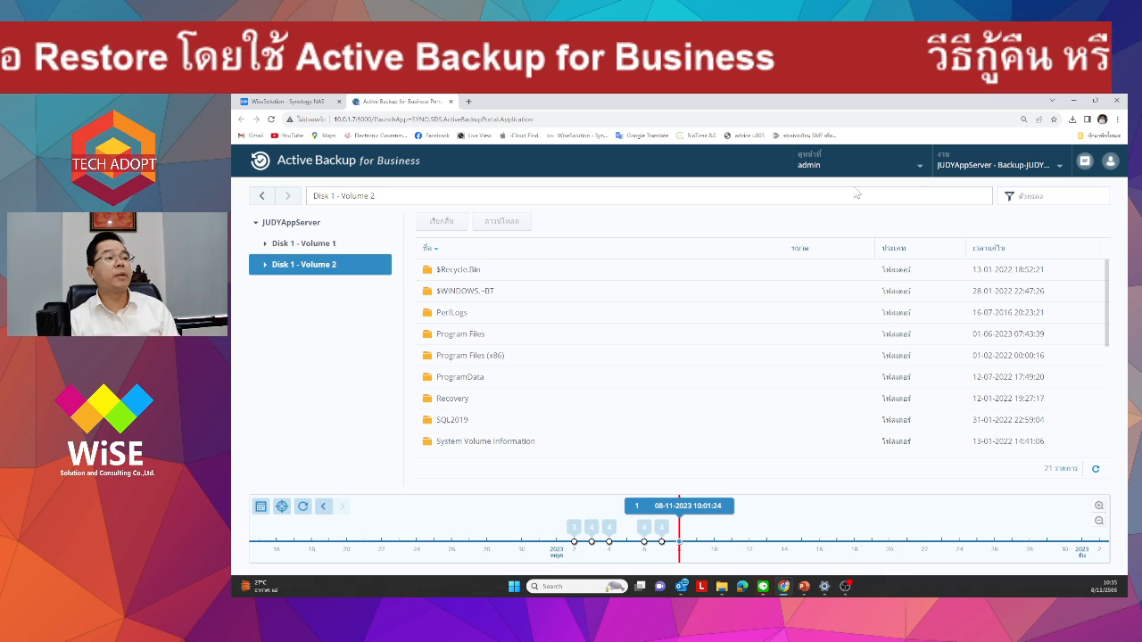
- Examine Disk 1 - Volume 1 of JUDYAppServer, including its Boot, Recovery and System Volume Information folders
{"action": "left_click", "coordinate": [299, 244]}
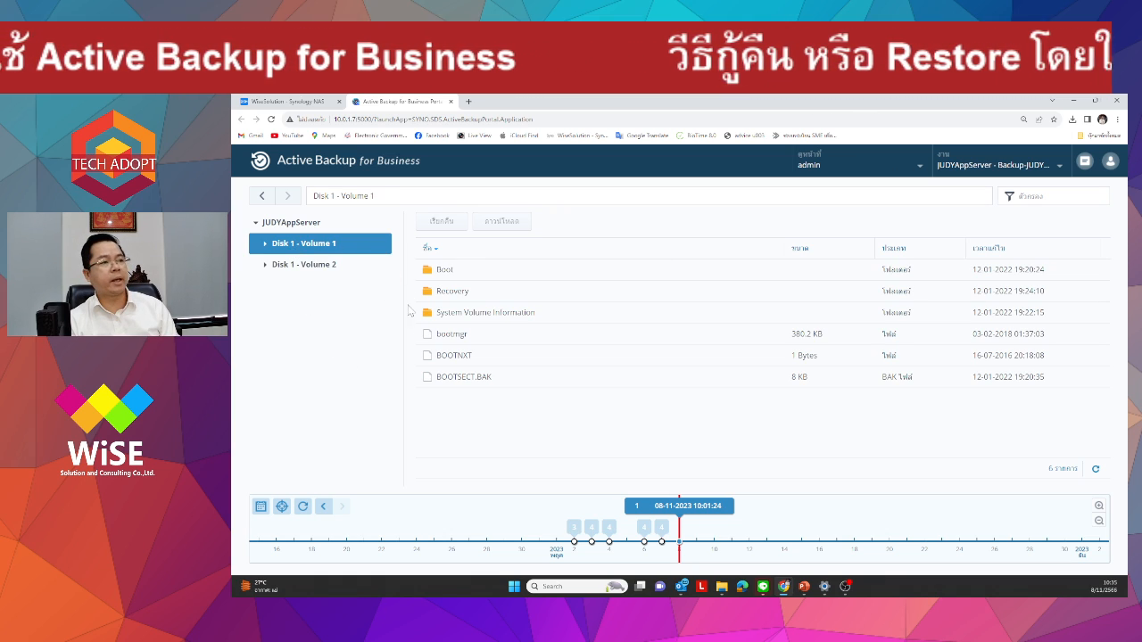
{"action": "left_click", "coordinate": [264, 244]}
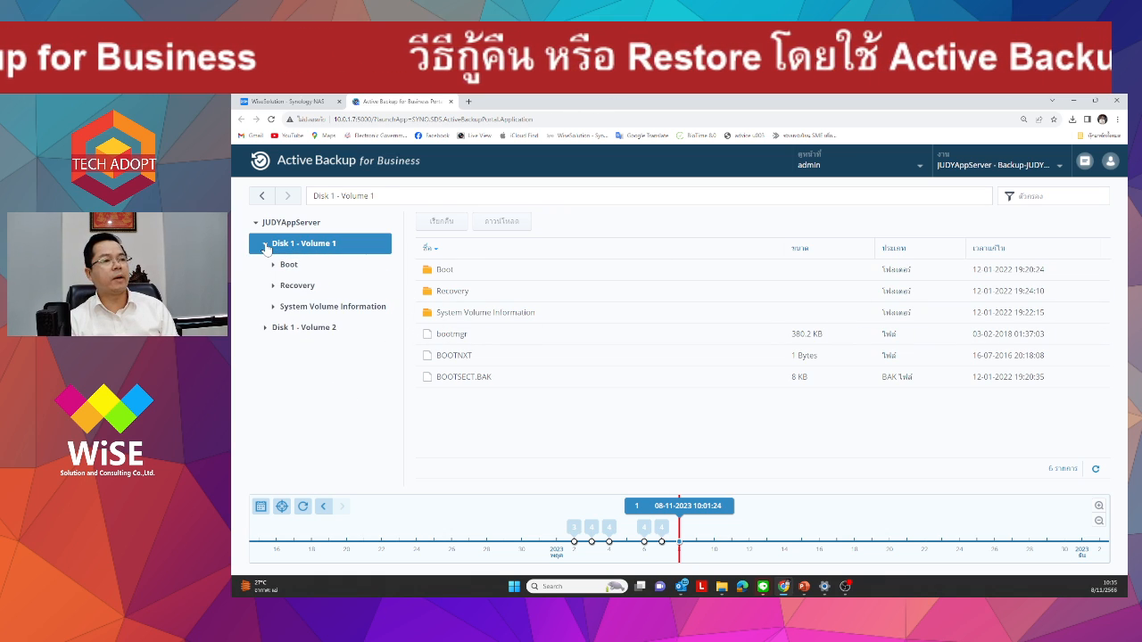
{"action": "left_click", "coordinate": [296, 328]}
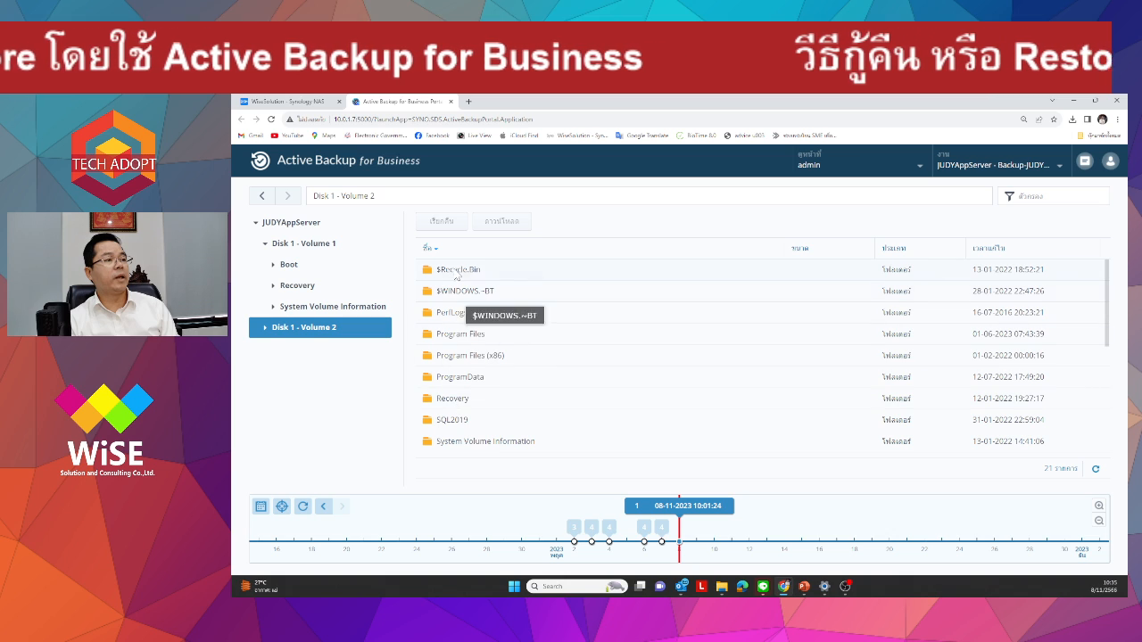
{"action": "left_click", "coordinate": [335, 308]}
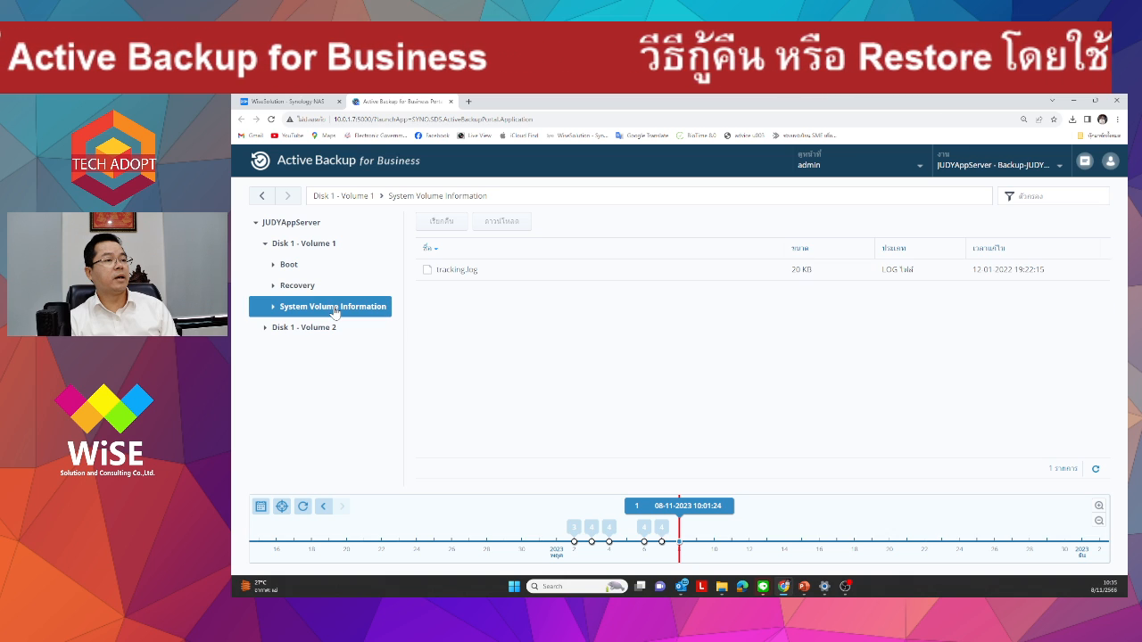
{"action": "left_click", "coordinate": [294, 246]}
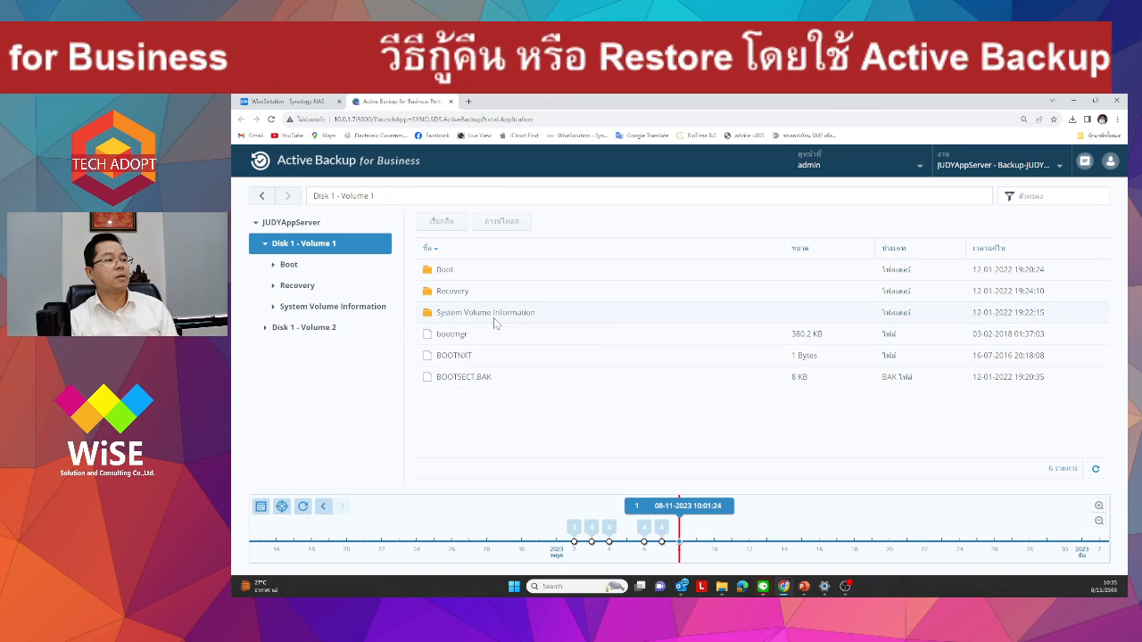
{"action": "left_click", "coordinate": [295, 265]}
{"action": "left_click", "coordinate": [298, 286]}
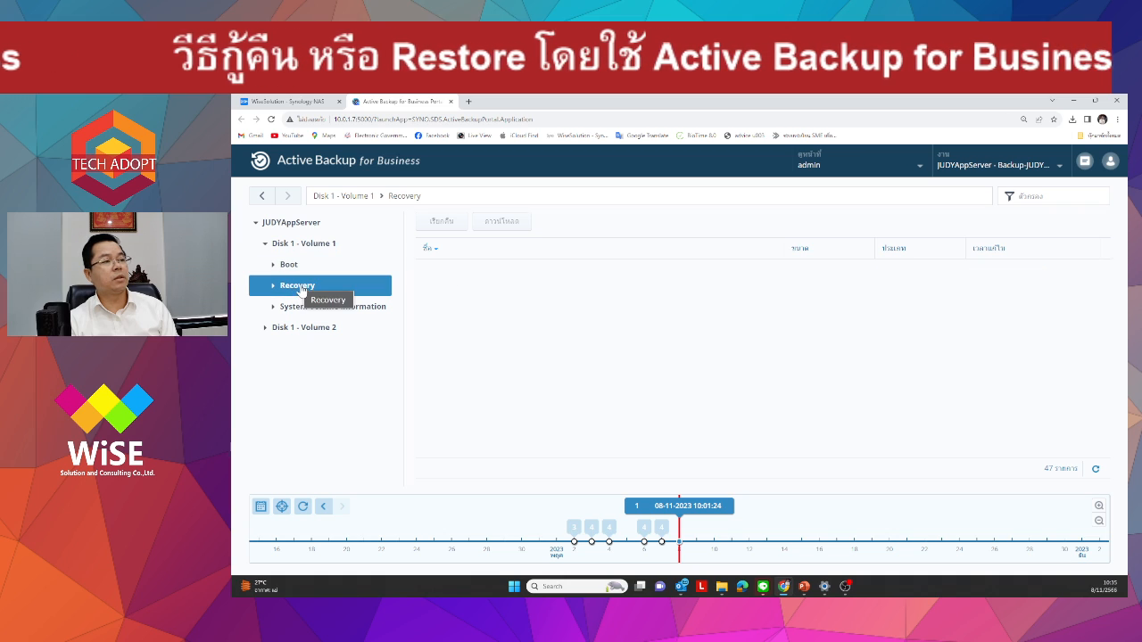
- Look through the folders and files backed up in Disk 1 - Volume 2
{"action": "left_click", "coordinate": [317, 332]}
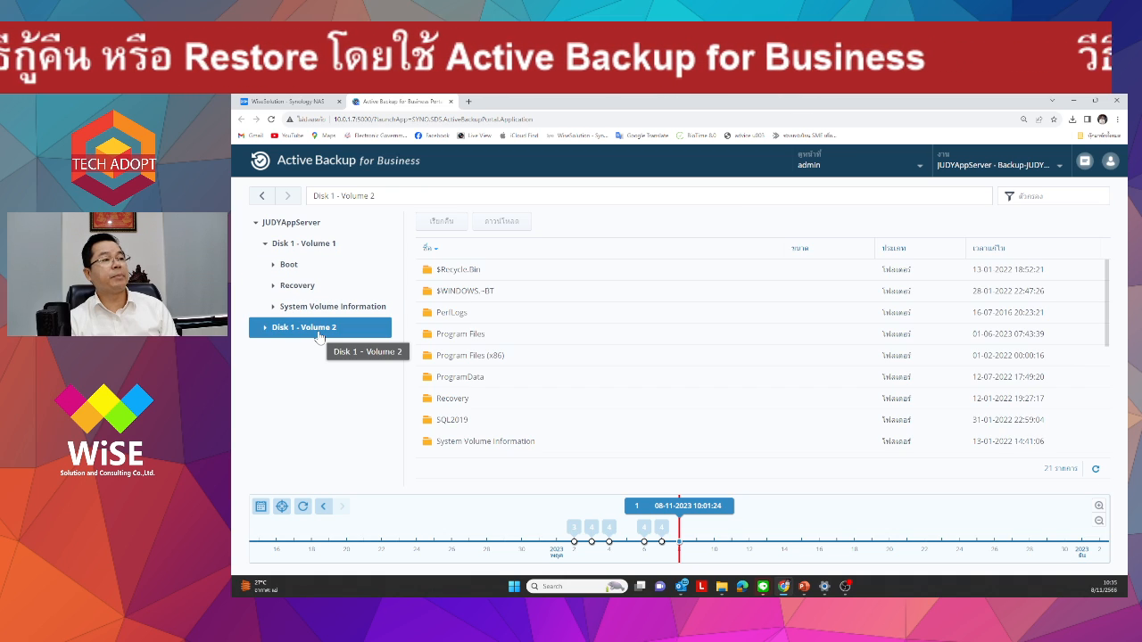
{"action": "left_click", "coordinate": [540, 344]}
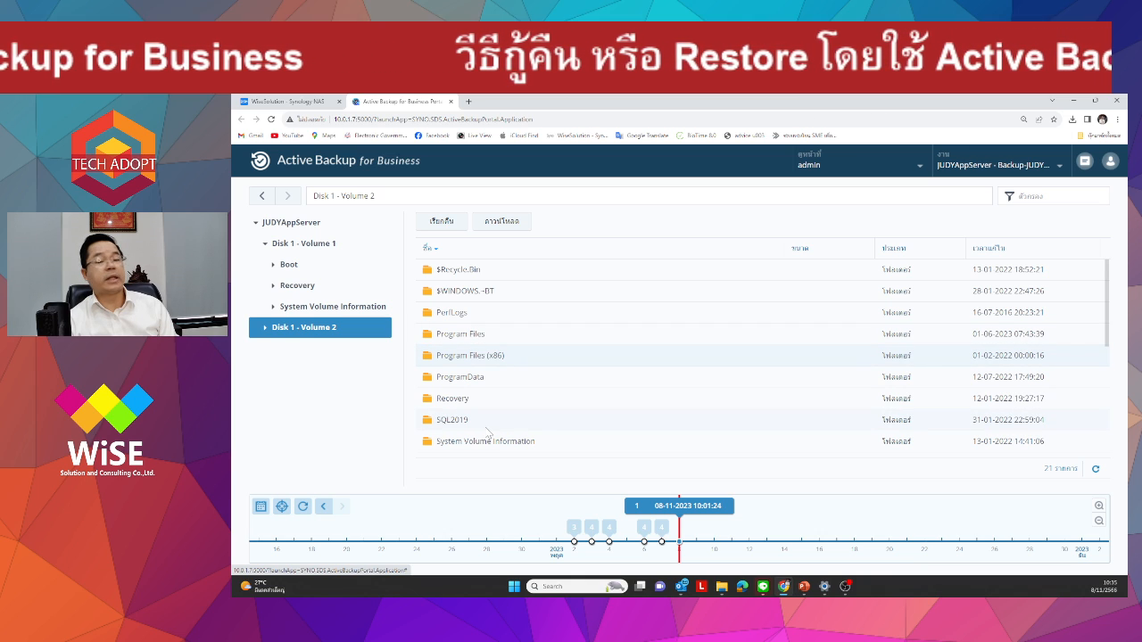
{"action": "scroll", "coordinate": [535, 426], "scroll_direction": "down", "scroll_amount": 5}
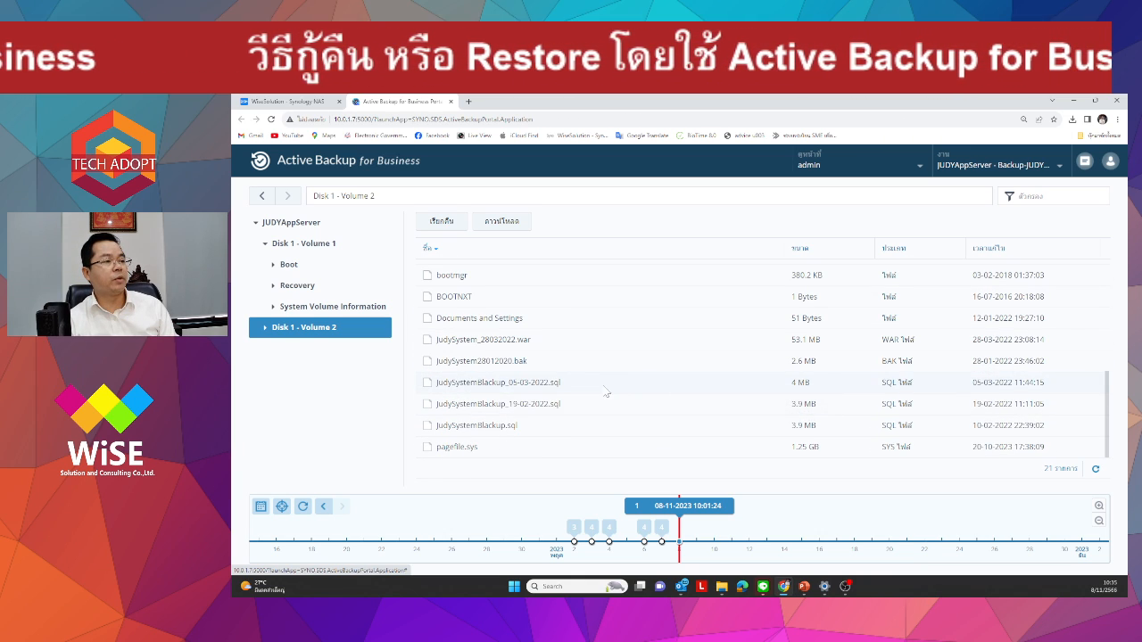
{"action": "scroll", "coordinate": [605, 393], "scroll_direction": "up", "scroll_amount": 5}
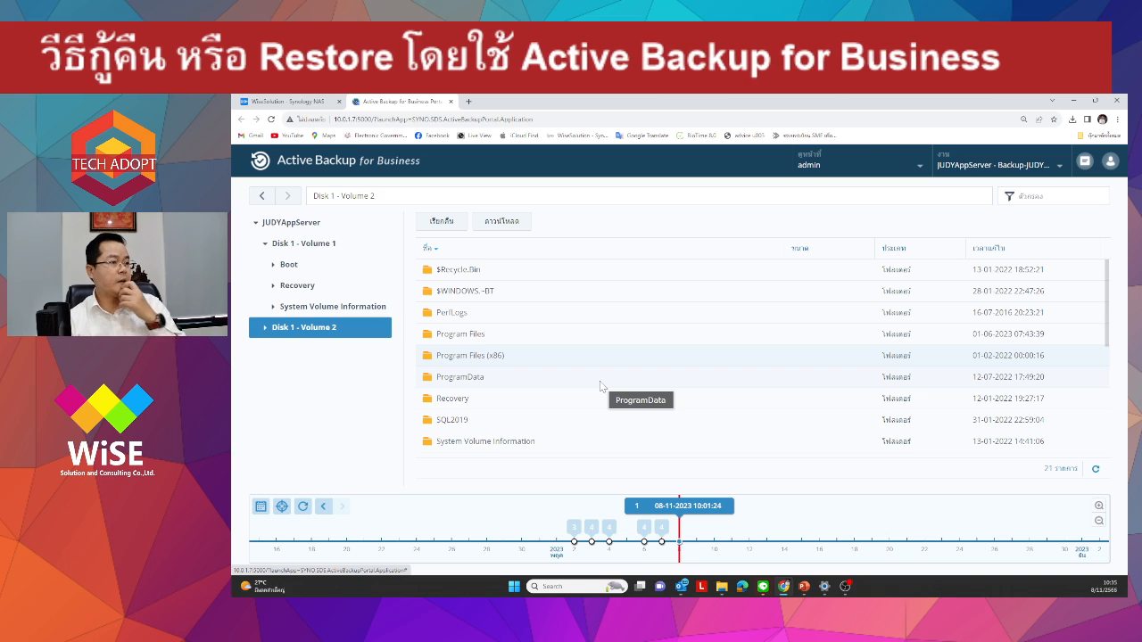
{"action": "scroll", "coordinate": [598, 389], "scroll_direction": "down", "scroll_amount": 1}
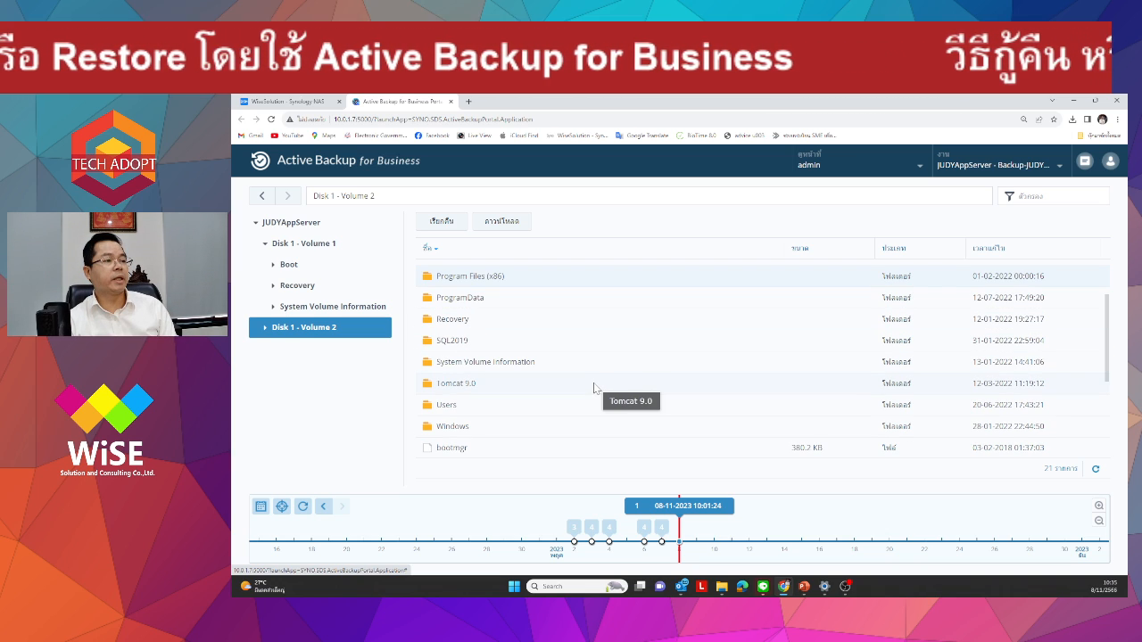
{"action": "scroll", "coordinate": [571, 388], "scroll_direction": "down", "scroll_amount": 1}
- View the MSSQLSERVER folder inside Users on Disk 1 - Volume 2, and return to Users
{"action": "double_click", "coordinate": [445, 365]}
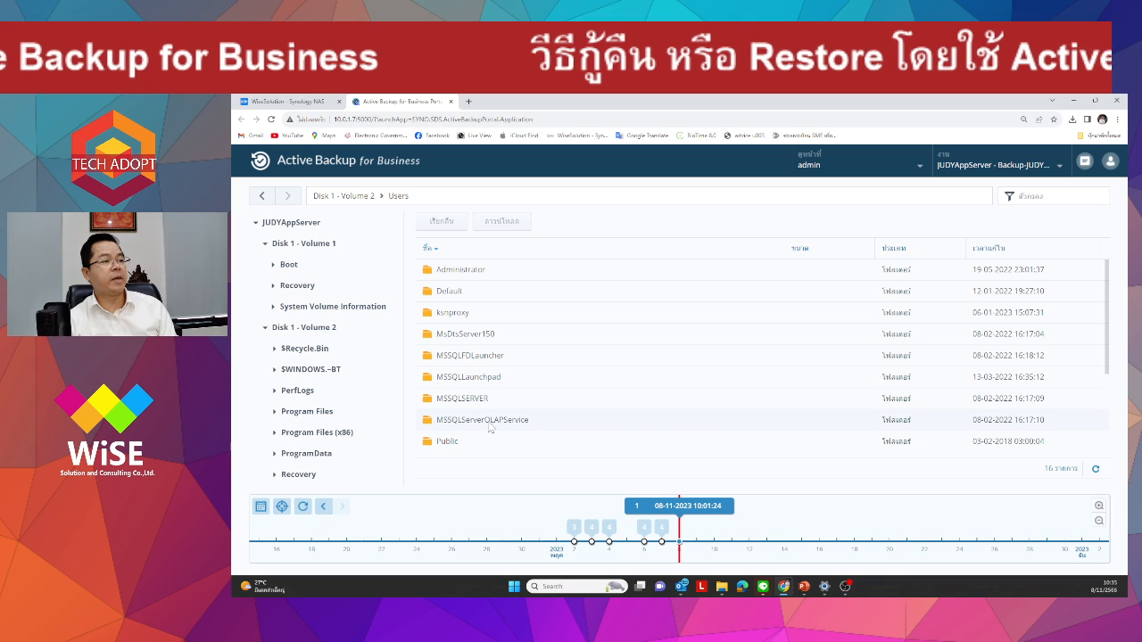
{"action": "double_click", "coordinate": [465, 399]}
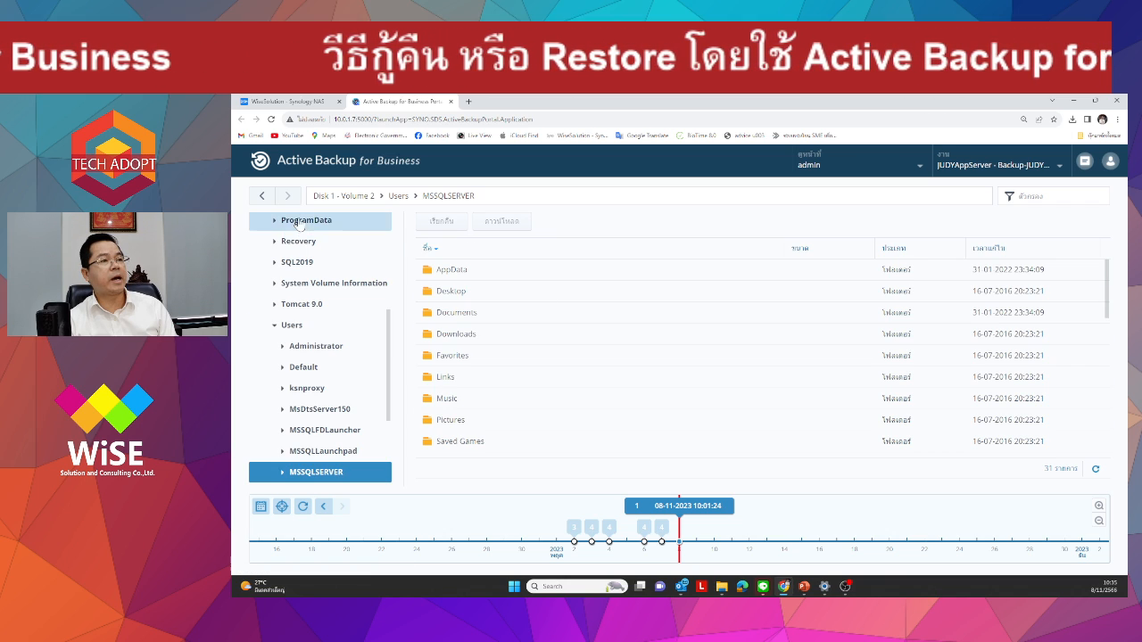
{"action": "left_click", "coordinate": [261, 195]}
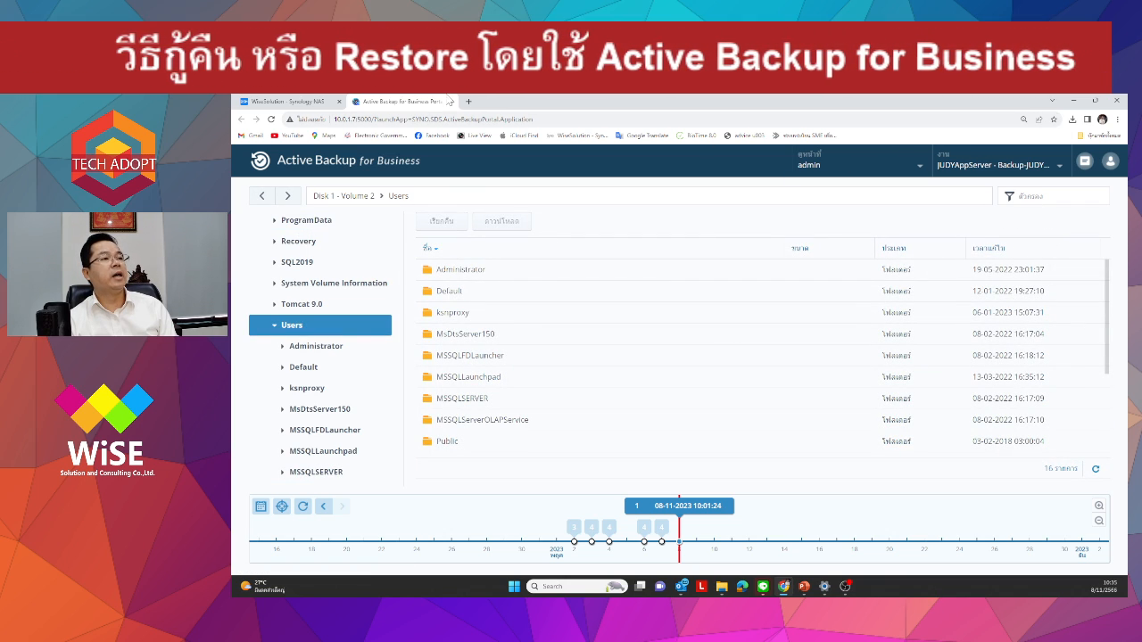
- Close the Active Backup for Business Portal and open Package Center from the NAS desktop
{"action": "left_click", "coordinate": [451, 102]}
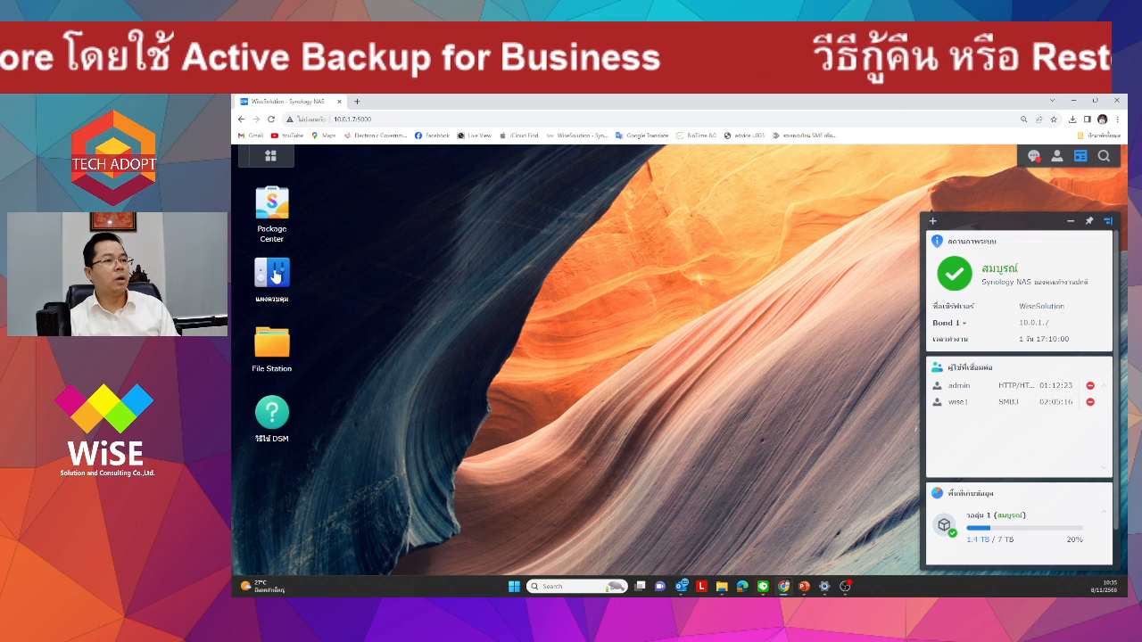
{"action": "left_click", "coordinate": [271, 214]}
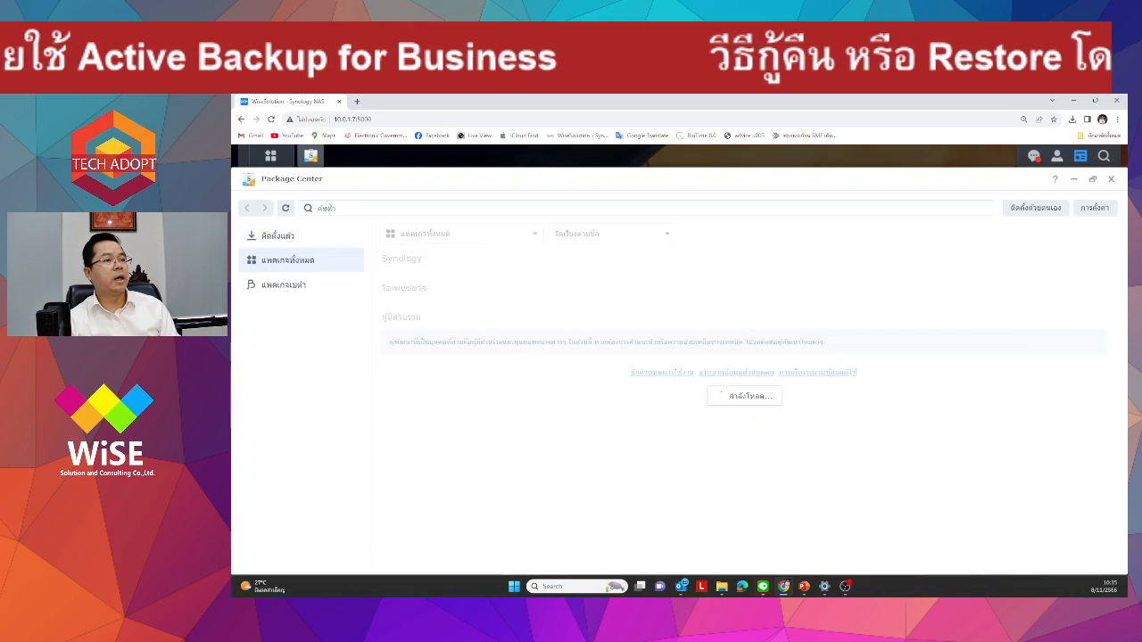
- Open Active Backup for Business from the NAS application list and maximize its window
{"action": "left_click", "coordinate": [270, 155]}
{"action": "scroll", "coordinate": [844, 314], "scroll_direction": "down", "scroll_amount": 1}
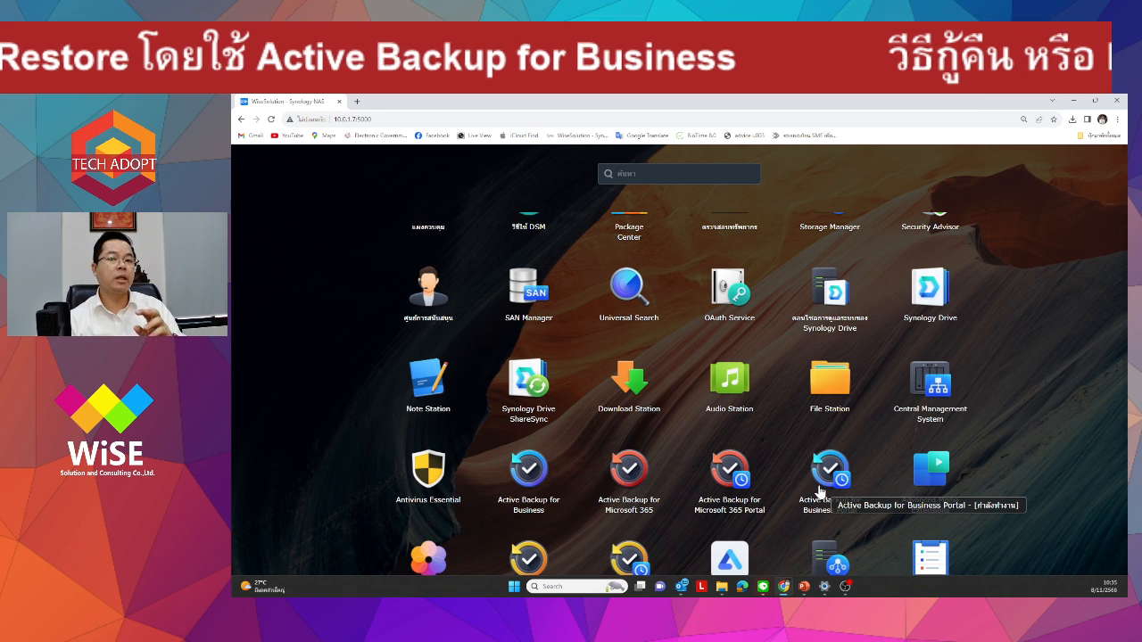
{"action": "left_click", "coordinate": [525, 472]}
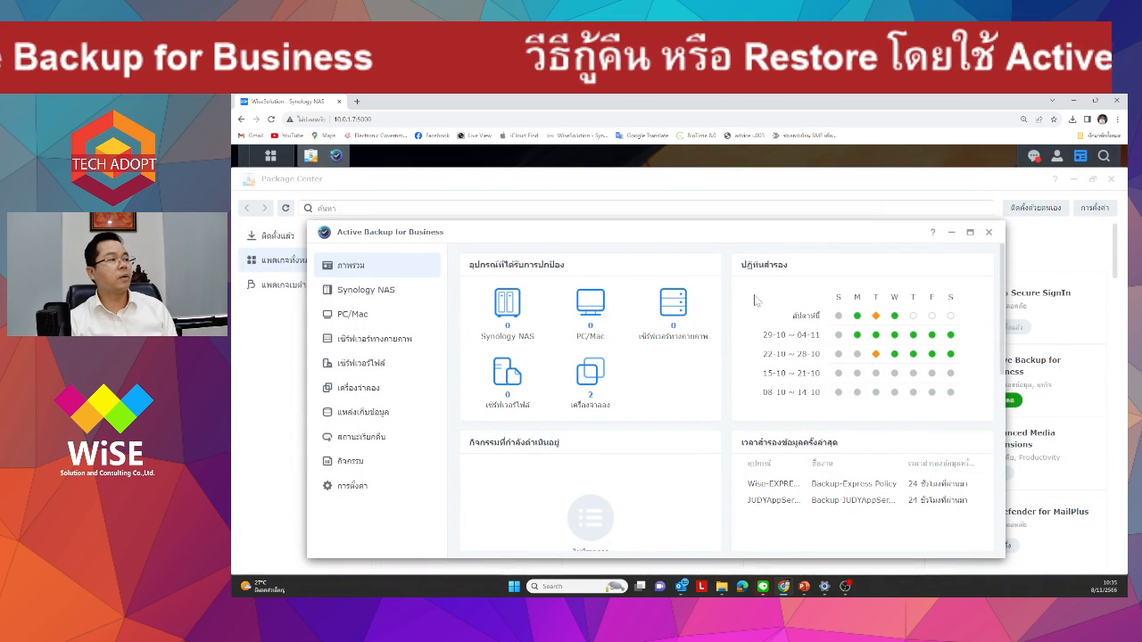
{"action": "left_click", "coordinate": [970, 232]}
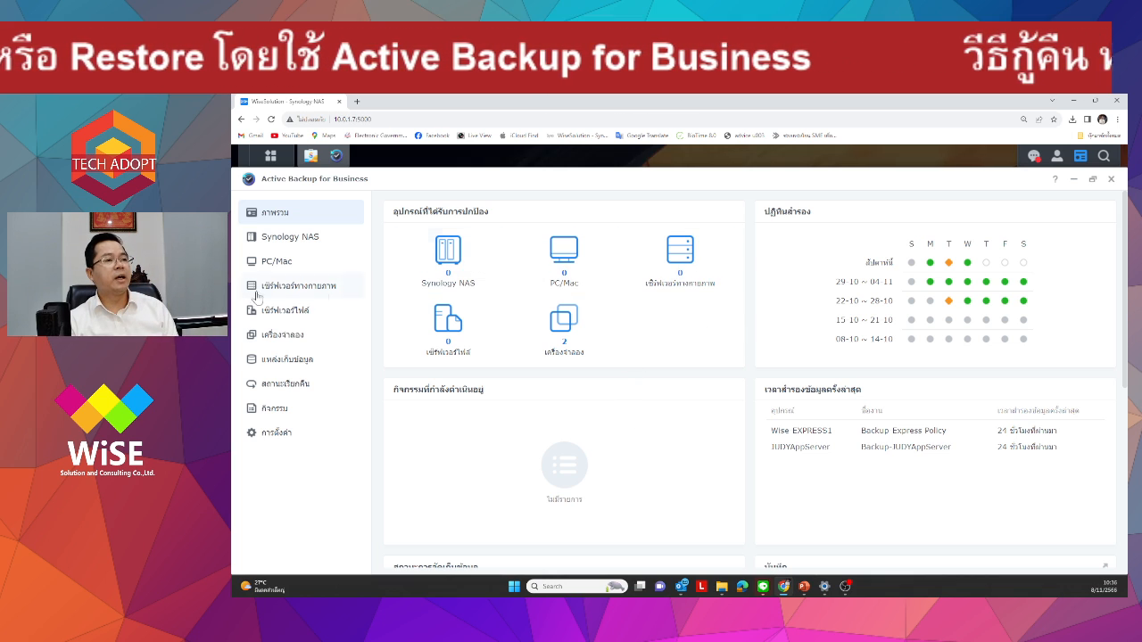
- Show the virtual machines protected under VMware vSphere and select JUDYAppServer on host 10.0.1.32
{"action": "left_click", "coordinate": [290, 319]}
{"action": "left_click", "coordinate": [294, 342]}
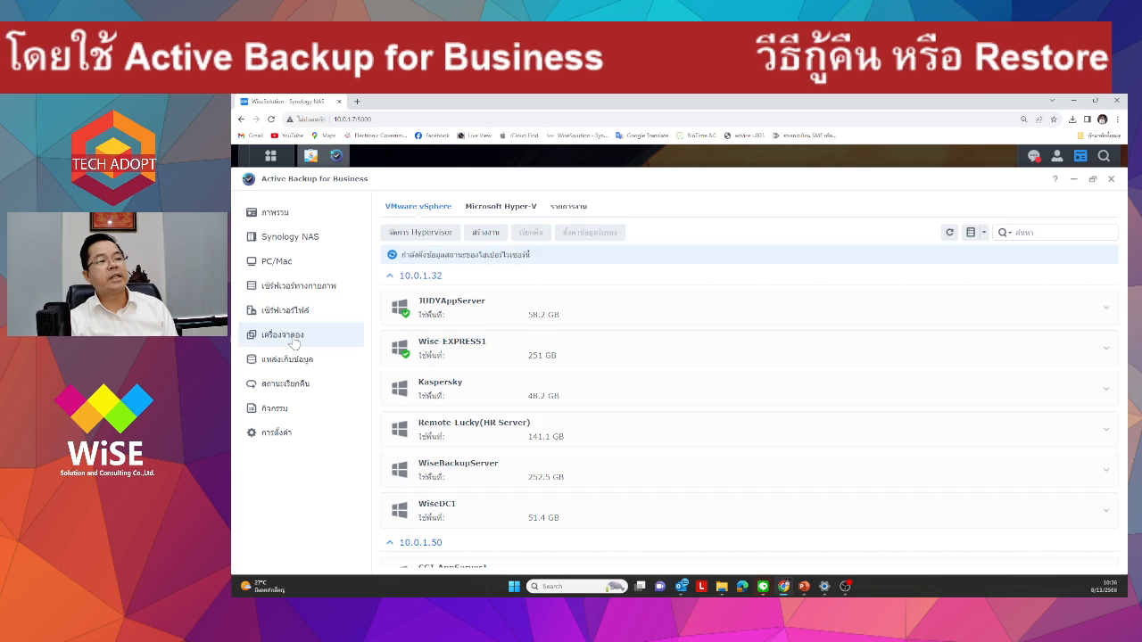
{"action": "left_click", "coordinate": [481, 307]}
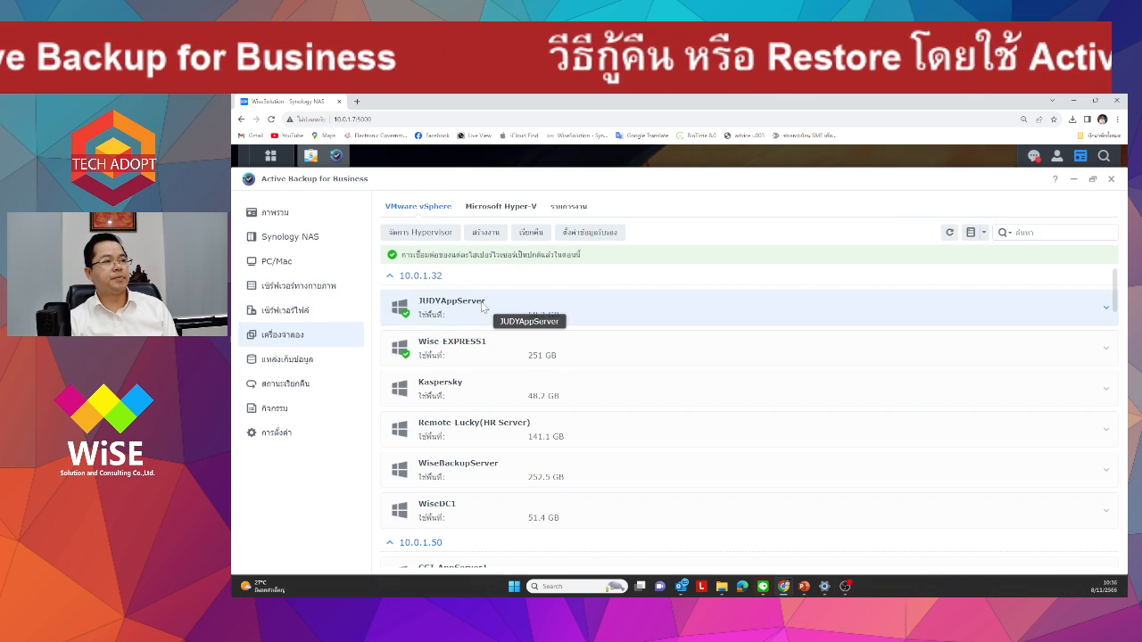
- Look through the settings, the activity log, task history and reports, the restore status and the storage page
{"action": "left_click", "coordinate": [280, 433]}
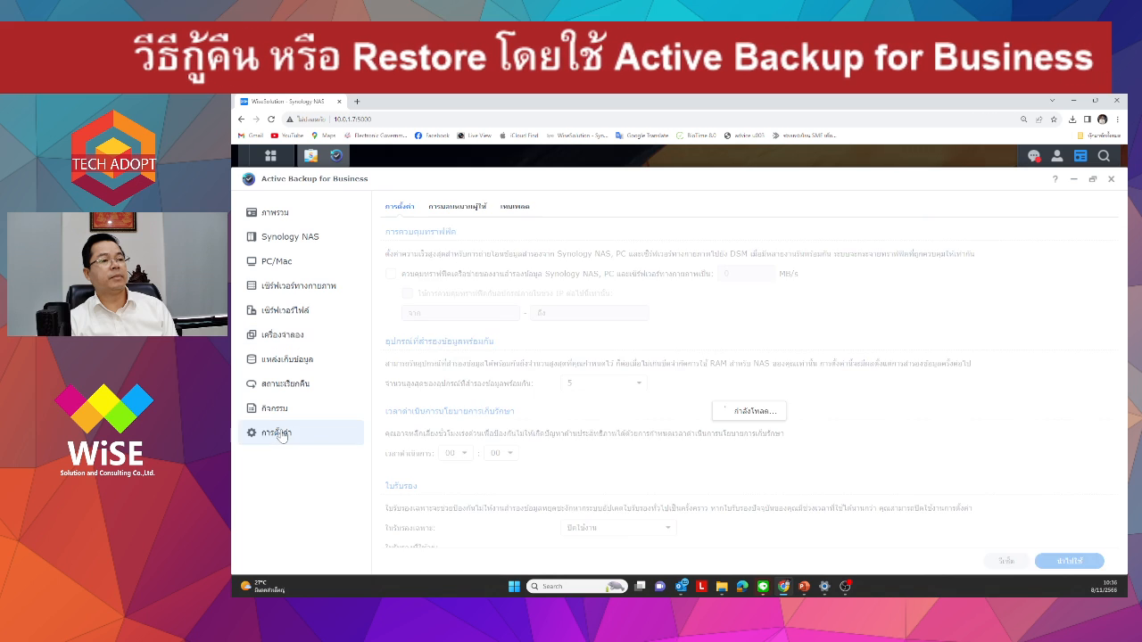
{"action": "left_click", "coordinate": [276, 412]}
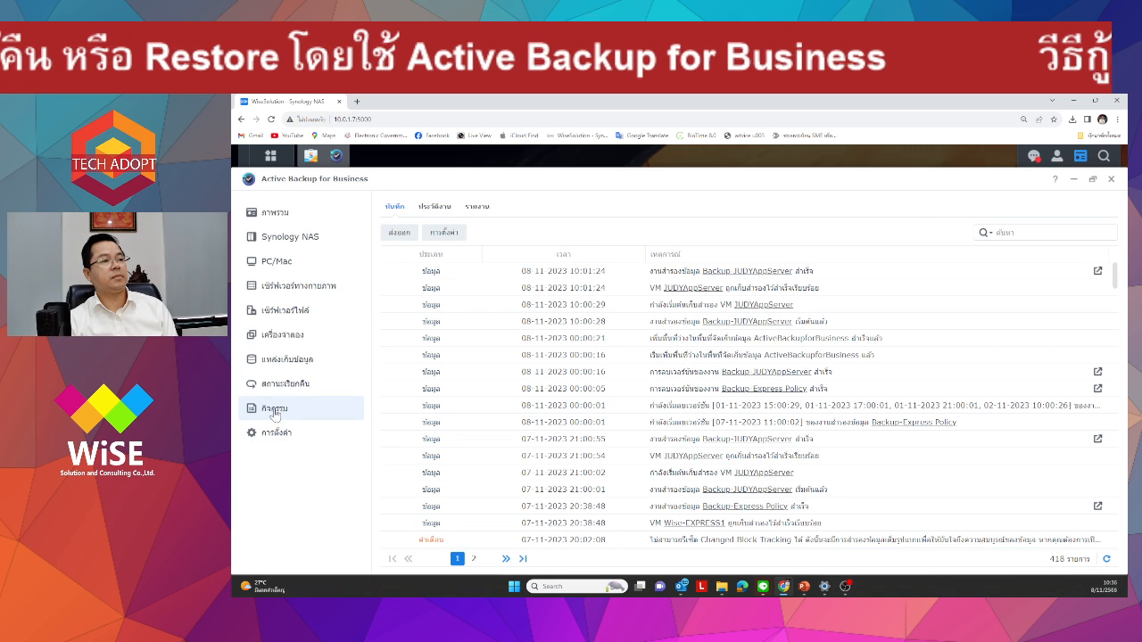
{"action": "left_click", "coordinate": [445, 208]}
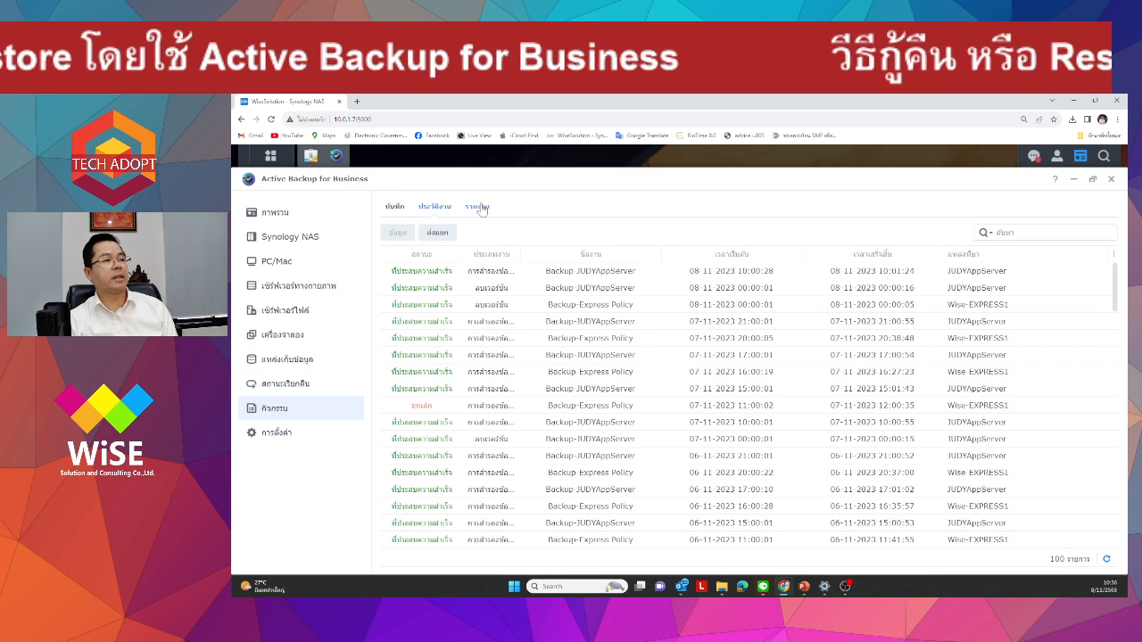
{"action": "left_click", "coordinate": [477, 207]}
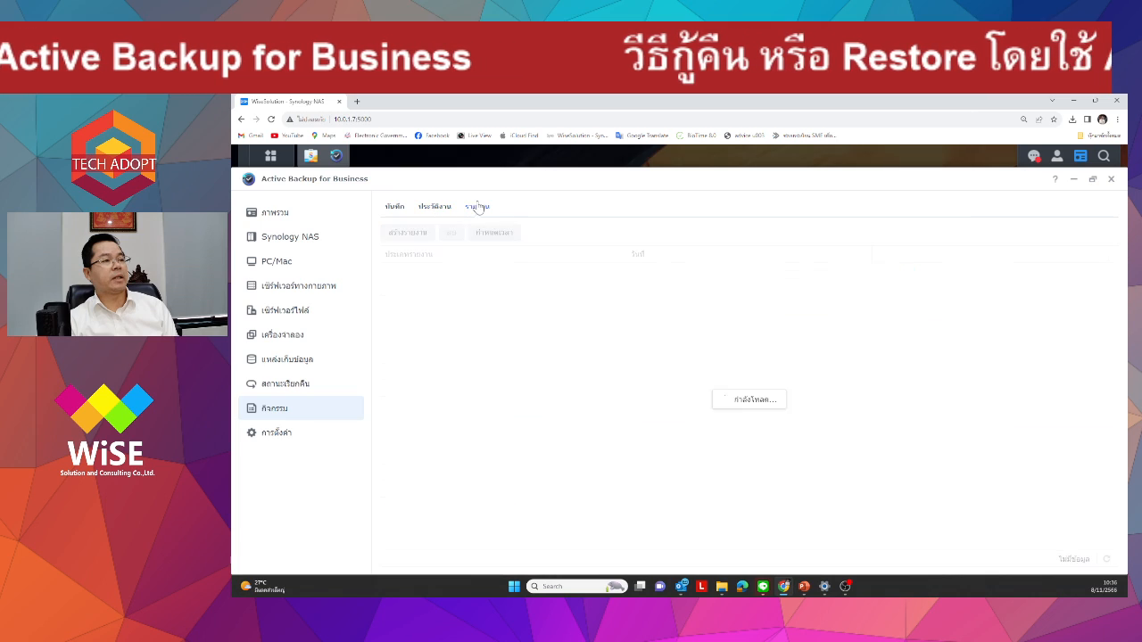
{"action": "left_click", "coordinate": [297, 385]}
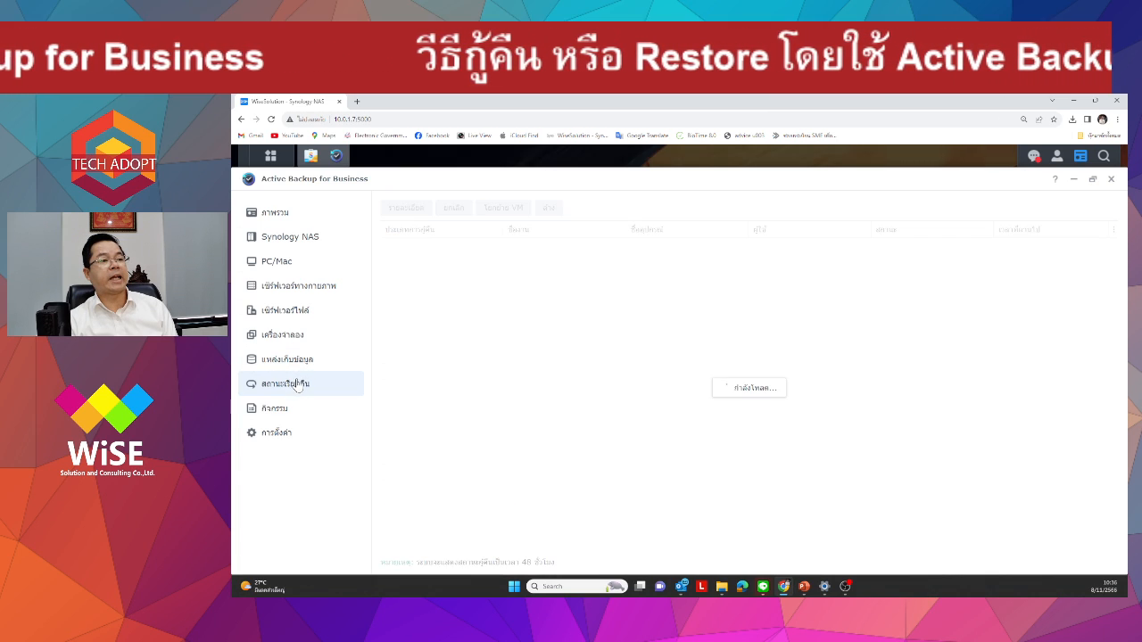
{"action": "left_click", "coordinate": [301, 368]}
- Return to the VMware vSphere machines, collapse hosts 10.0.1.32 and 10.0.1.50, and expand 10.0.1.32 again
{"action": "left_click", "coordinate": [293, 339]}
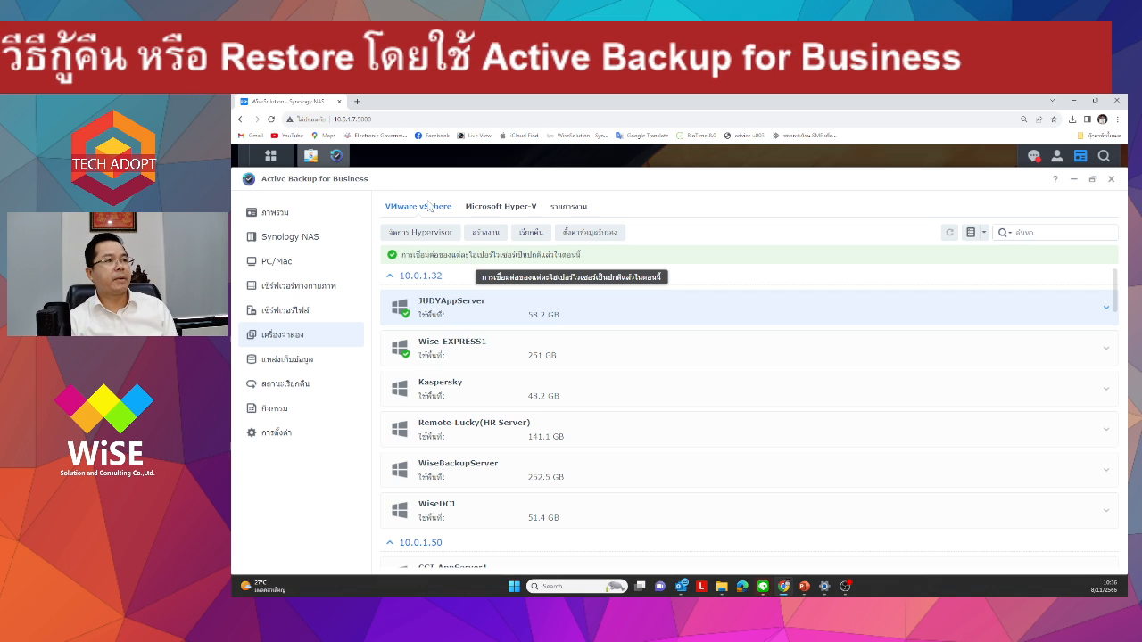
{"action": "left_click", "coordinate": [388, 277]}
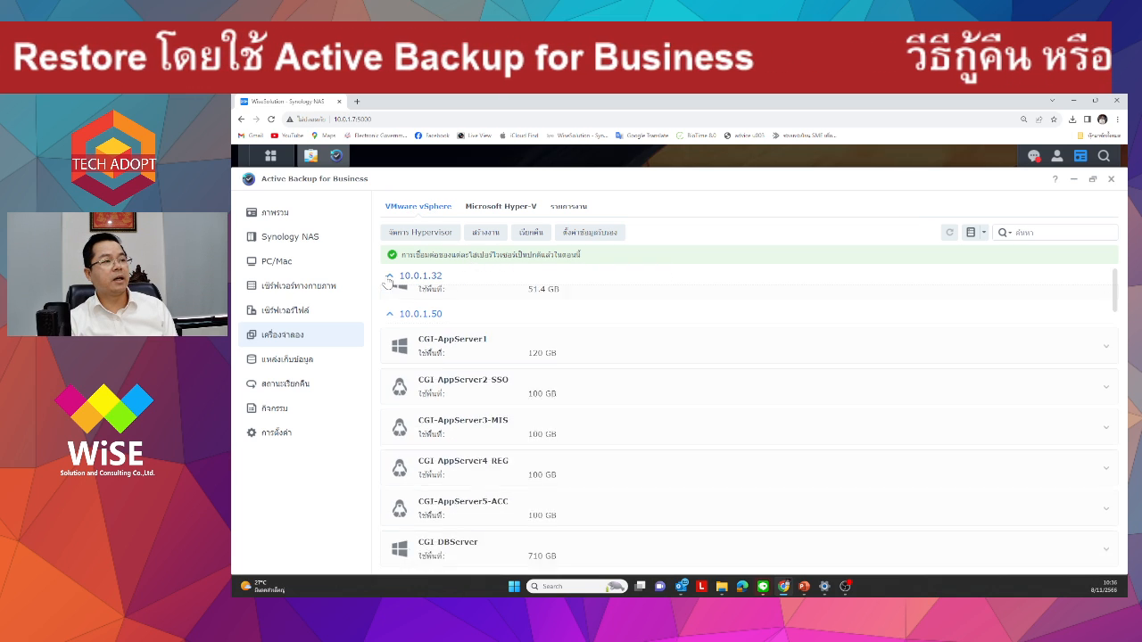
{"action": "left_click", "coordinate": [390, 294]}
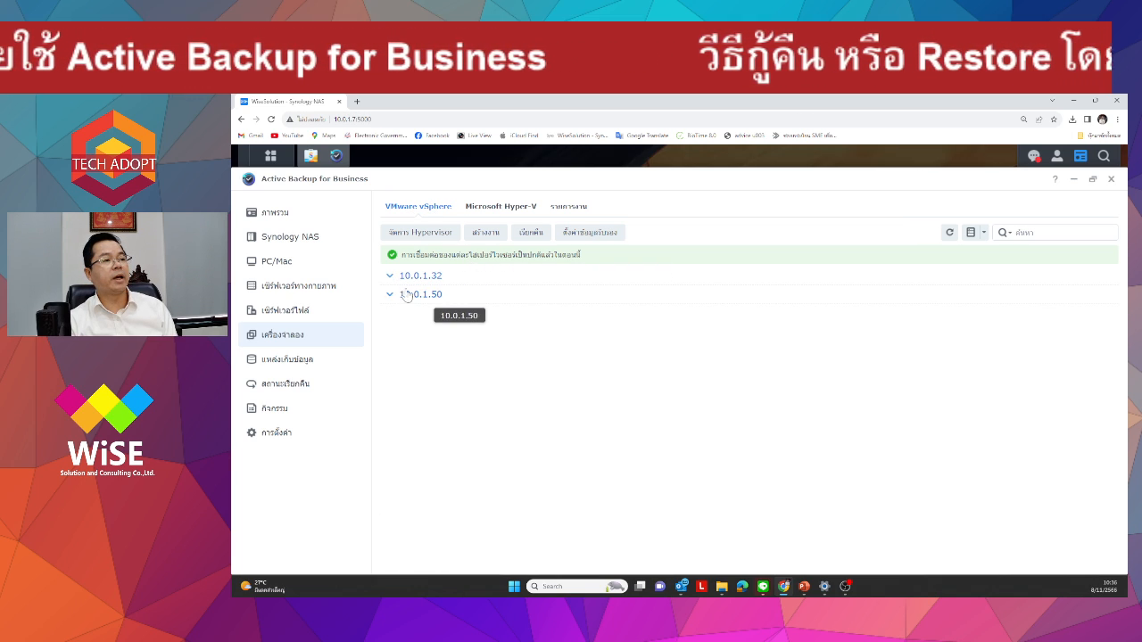
{"action": "left_click", "coordinate": [391, 278]}
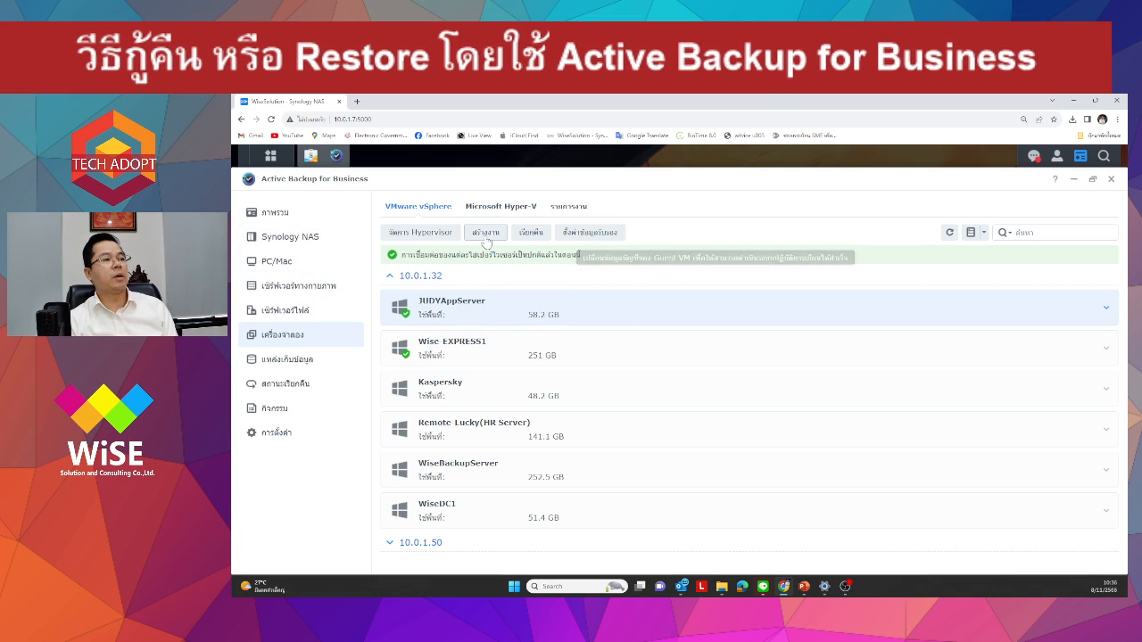
- View the virtual machine backup task list, return to VMware vSphere, and collapse and re-expand host 10.0.1.32
{"action": "left_click", "coordinate": [569, 206]}
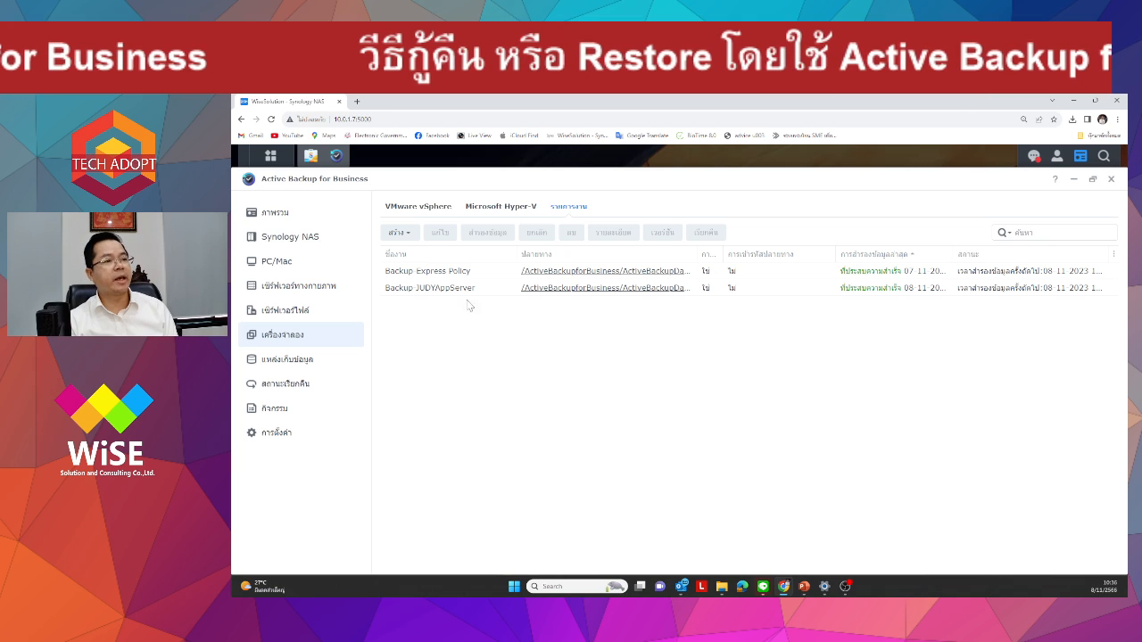
{"action": "left_click", "coordinate": [419, 206]}
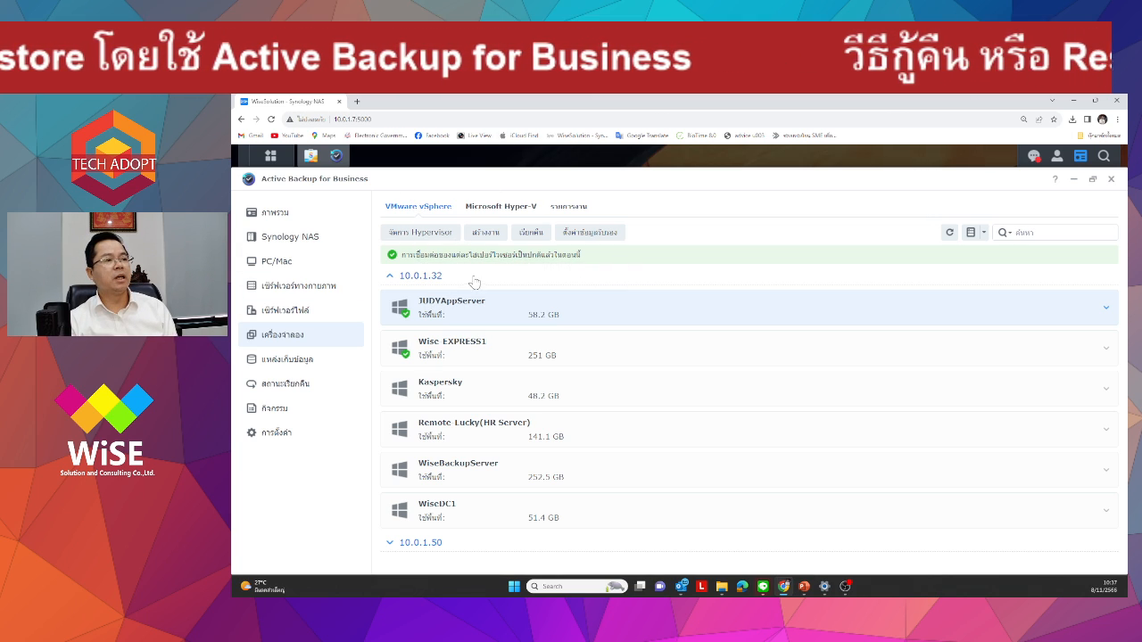
{"action": "left_click", "coordinate": [393, 276]}
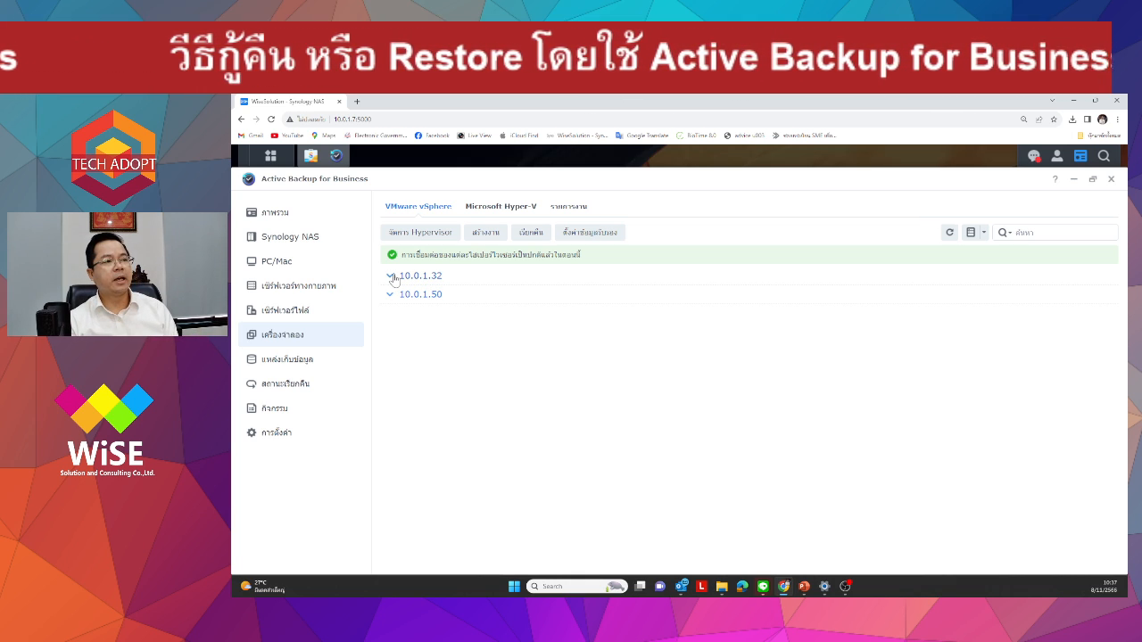
{"action": "left_click", "coordinate": [394, 276]}
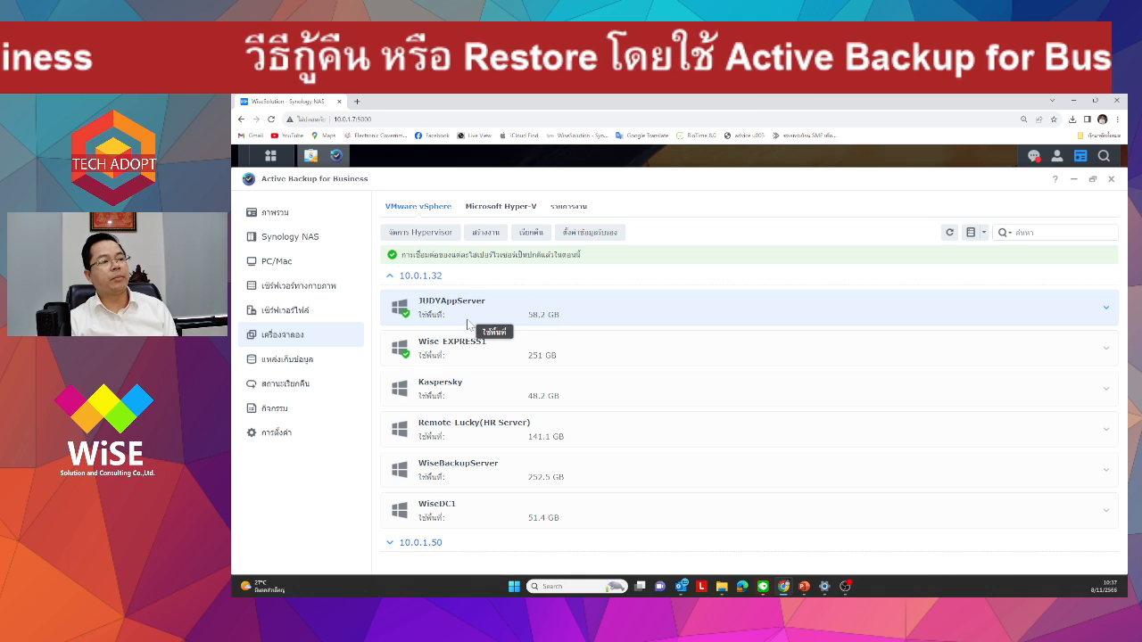
- Review the restore points available for JUDYAppServer in the restore wizard and close the wizard
{"action": "left_click", "coordinate": [477, 350]}
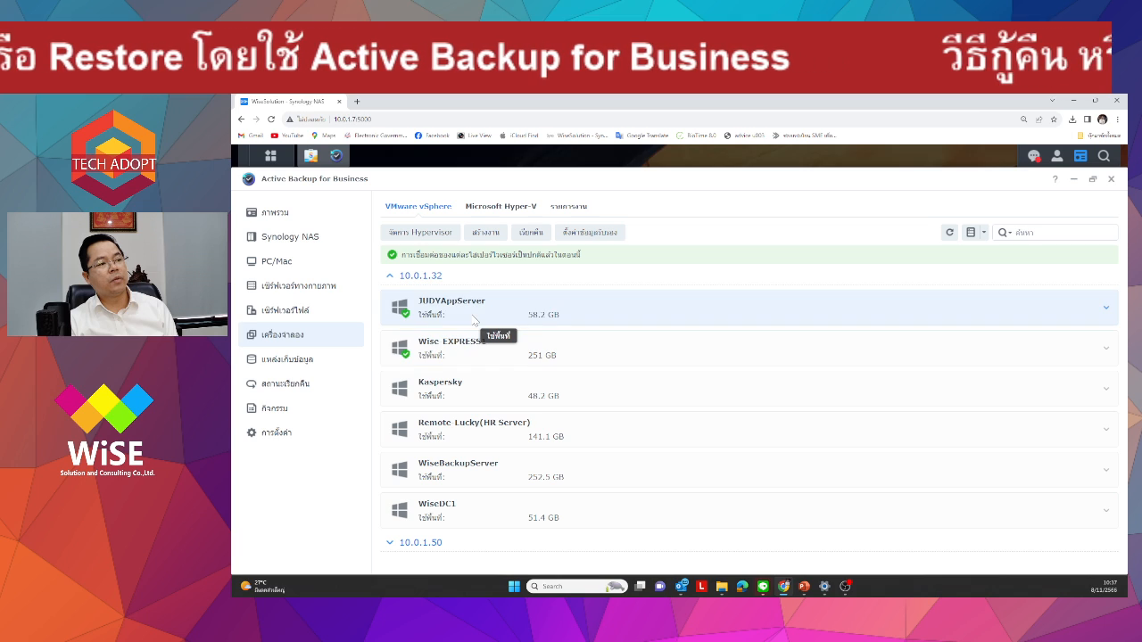
{"action": "left_click", "coordinate": [468, 320]}
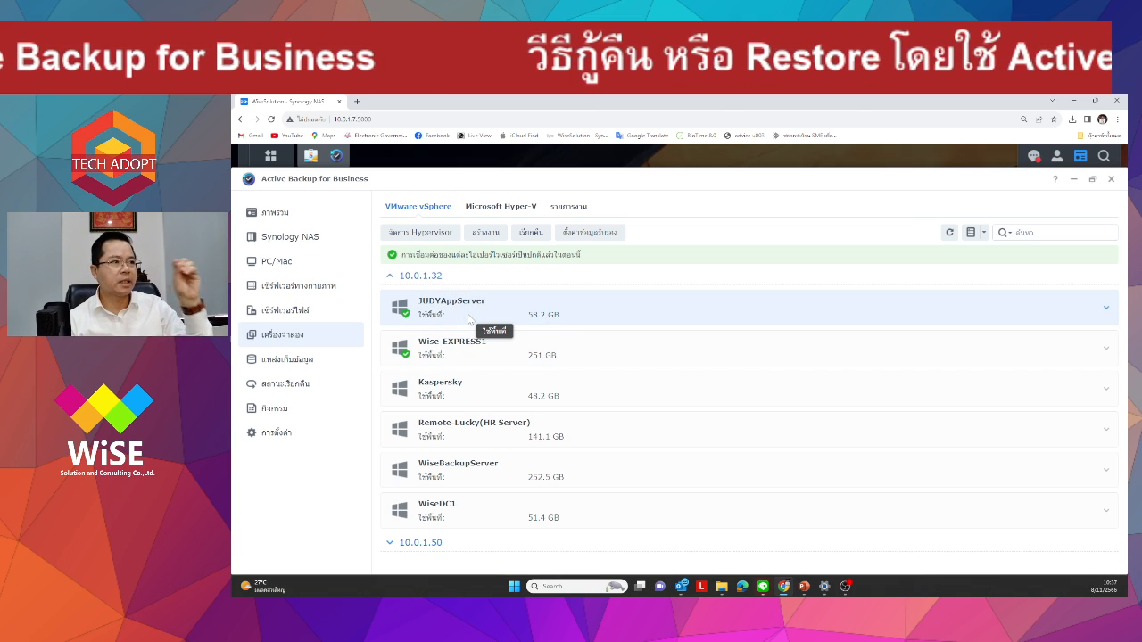
{"action": "left_click", "coordinate": [530, 232]}
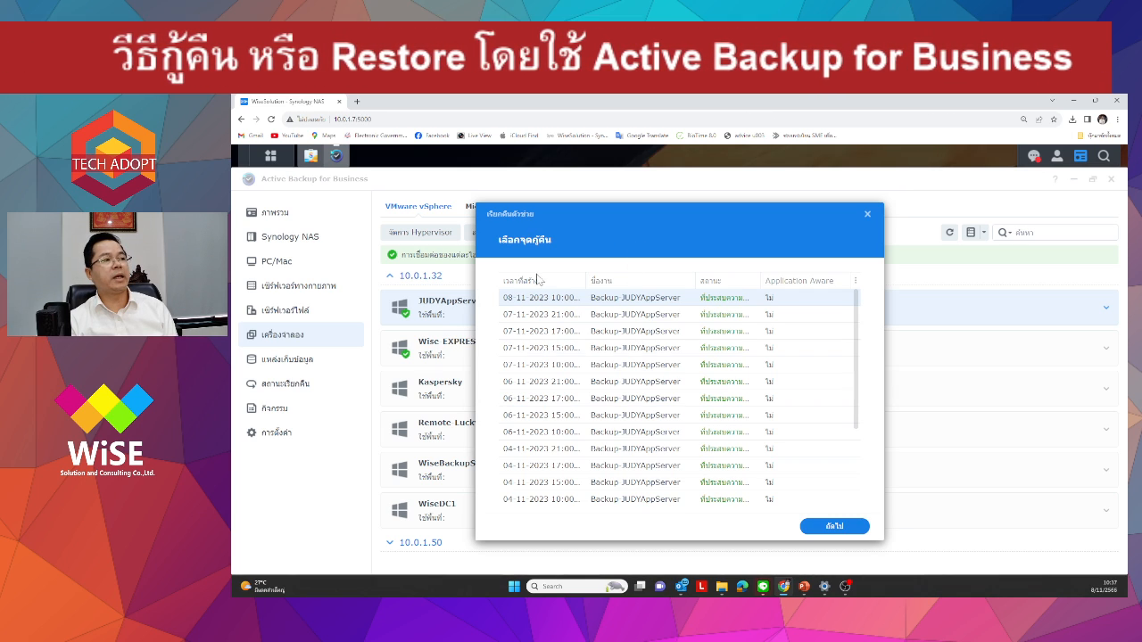
{"action": "scroll", "coordinate": [604, 338], "scroll_direction": "down", "scroll_amount": 3}
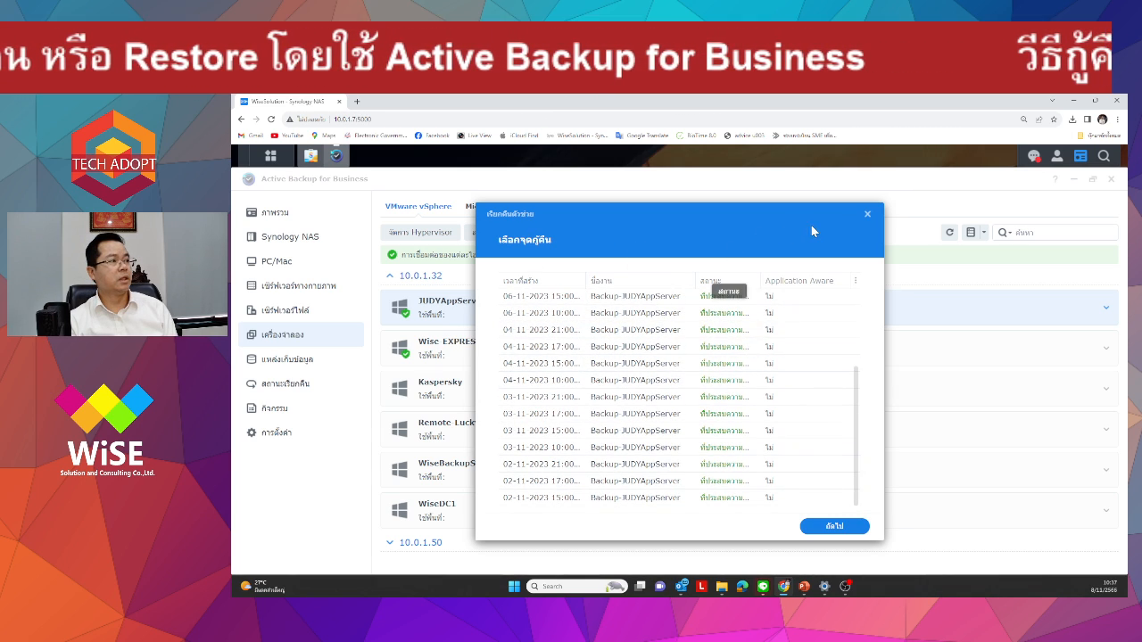
{"action": "left_click", "coordinate": [867, 214]}
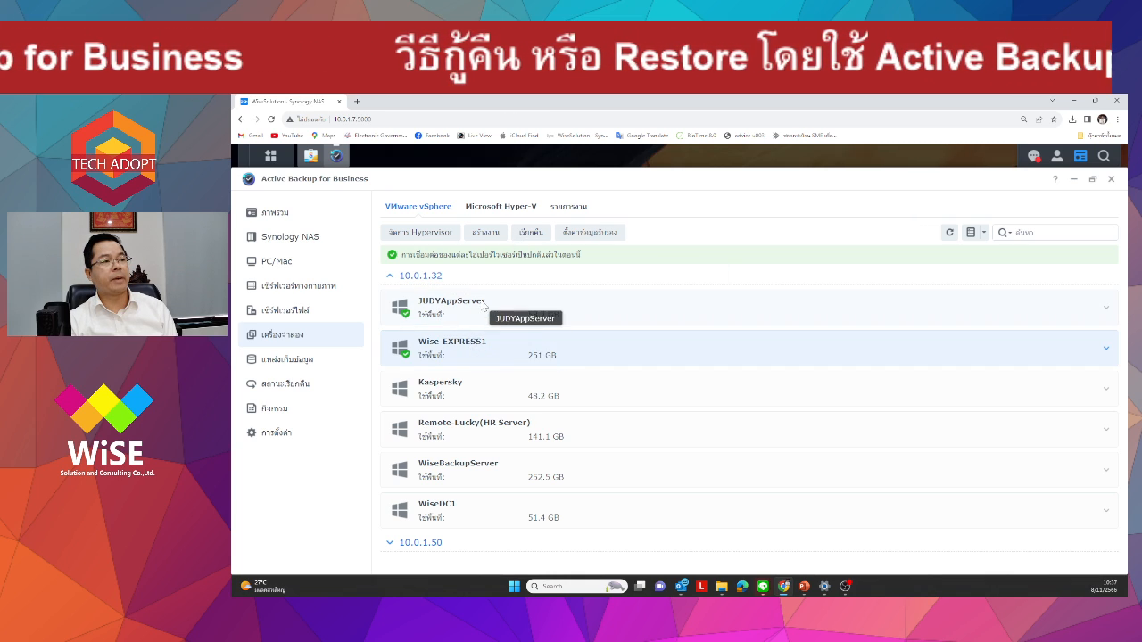
- Review the restore points available for Wise-EXPRESS1 in the restore wizard and close the wizard
{"action": "left_click", "coordinate": [492, 363]}
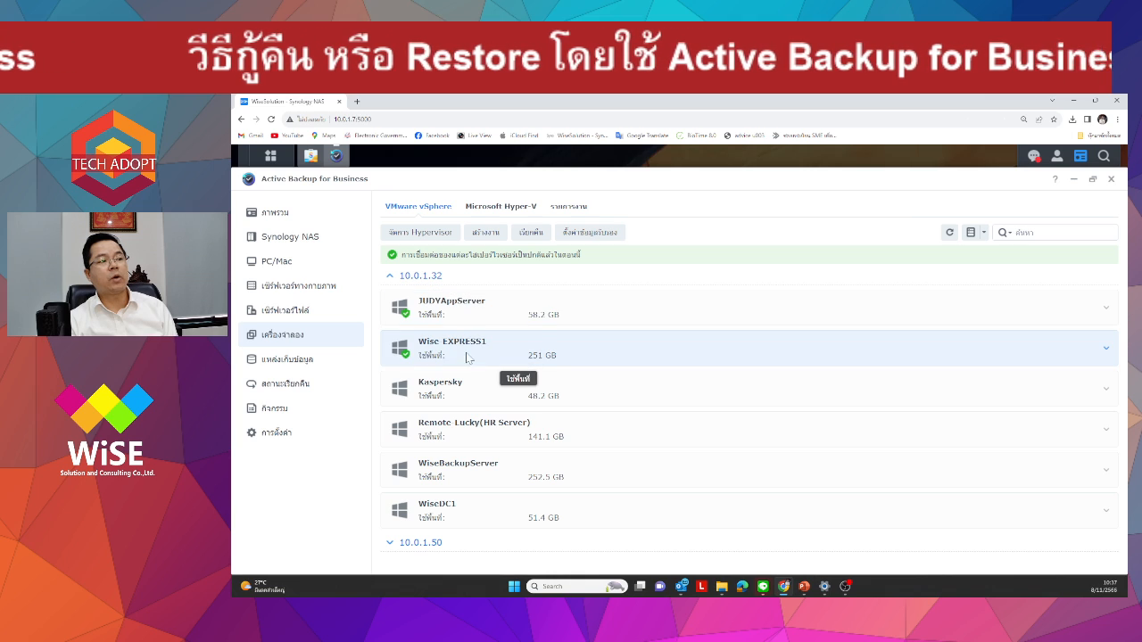
{"action": "left_click", "coordinate": [528, 233]}
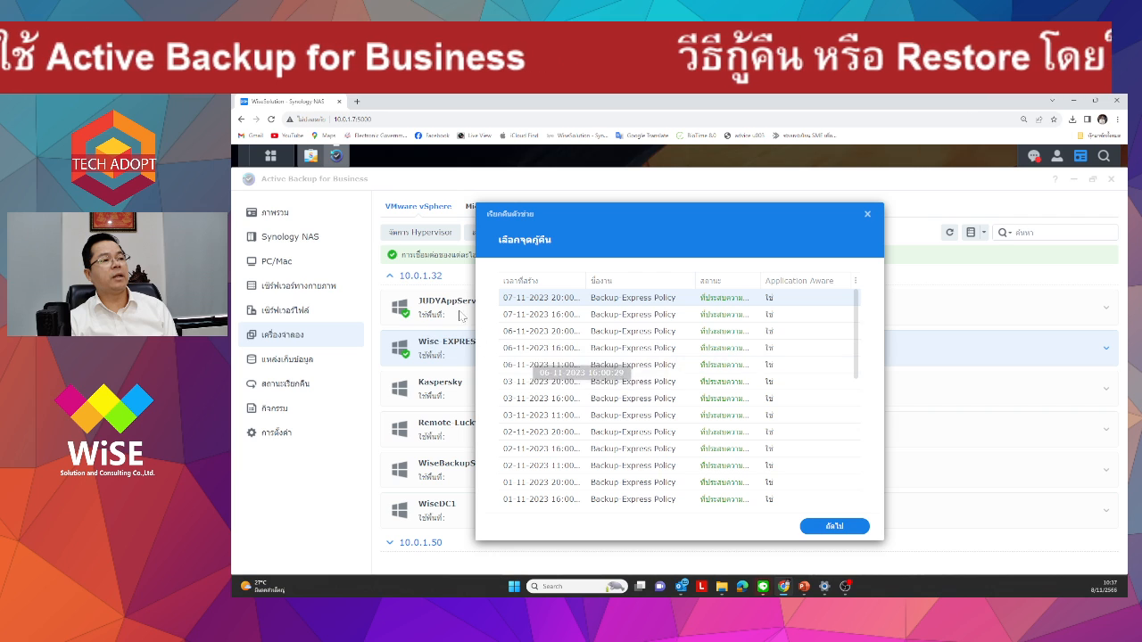
{"action": "scroll", "coordinate": [702, 342], "scroll_direction": "down", "scroll_amount": 3}
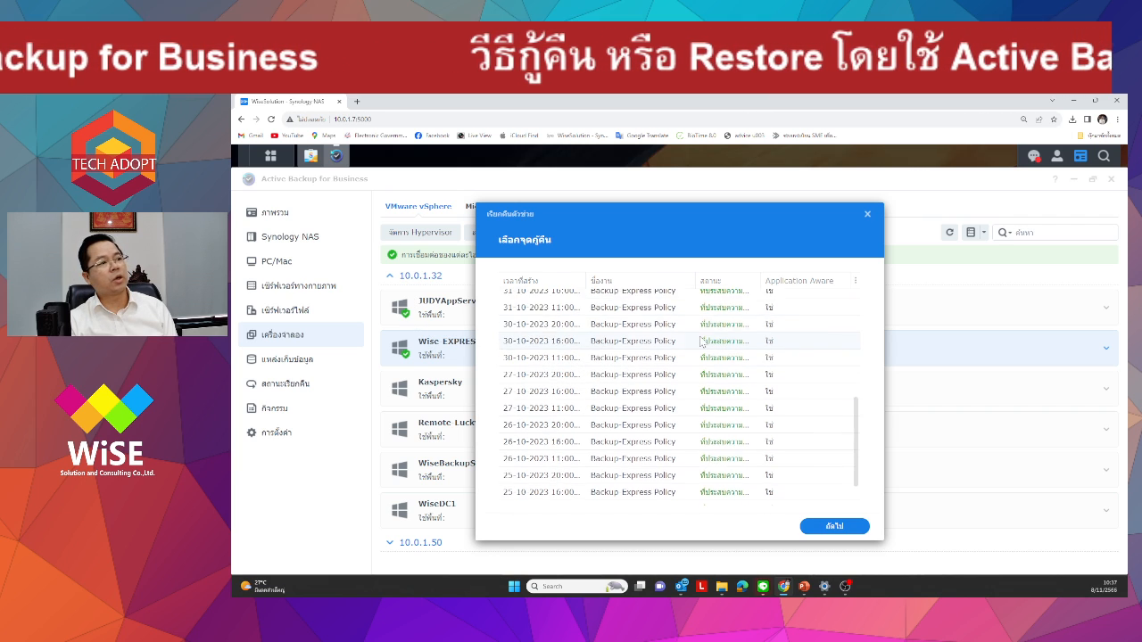
{"action": "scroll", "coordinate": [702, 341], "scroll_direction": "up", "scroll_amount": 5}
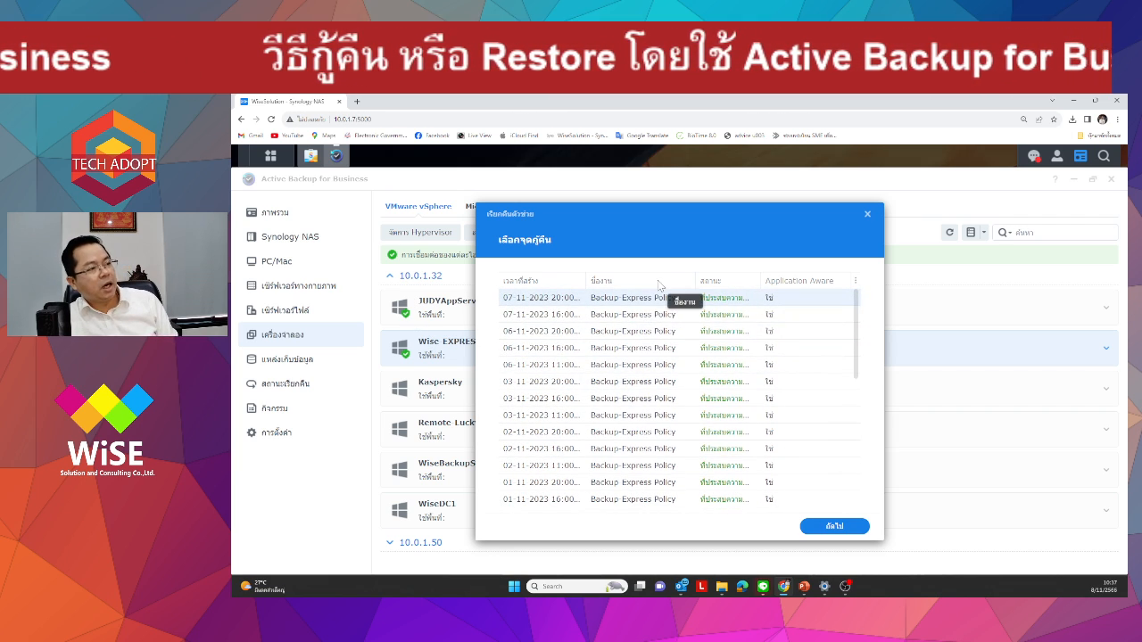
{"action": "left_click", "coordinate": [869, 214]}
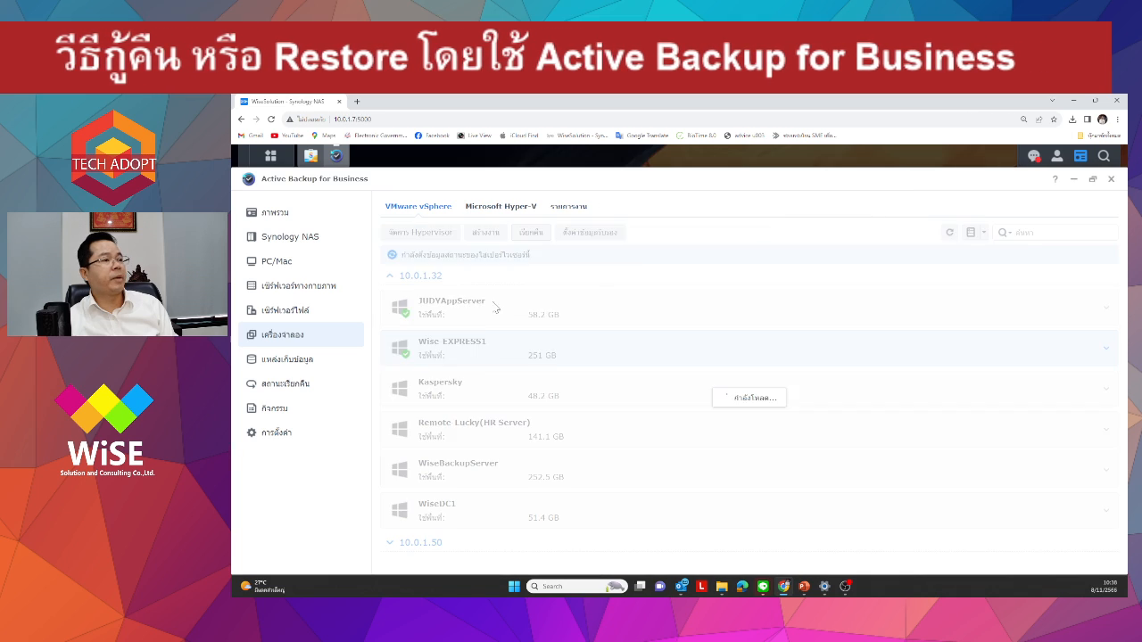
- Select JUDYAppServer again, view its restore point list, and close the wizard without restoring
{"action": "left_click", "coordinate": [497, 352]}
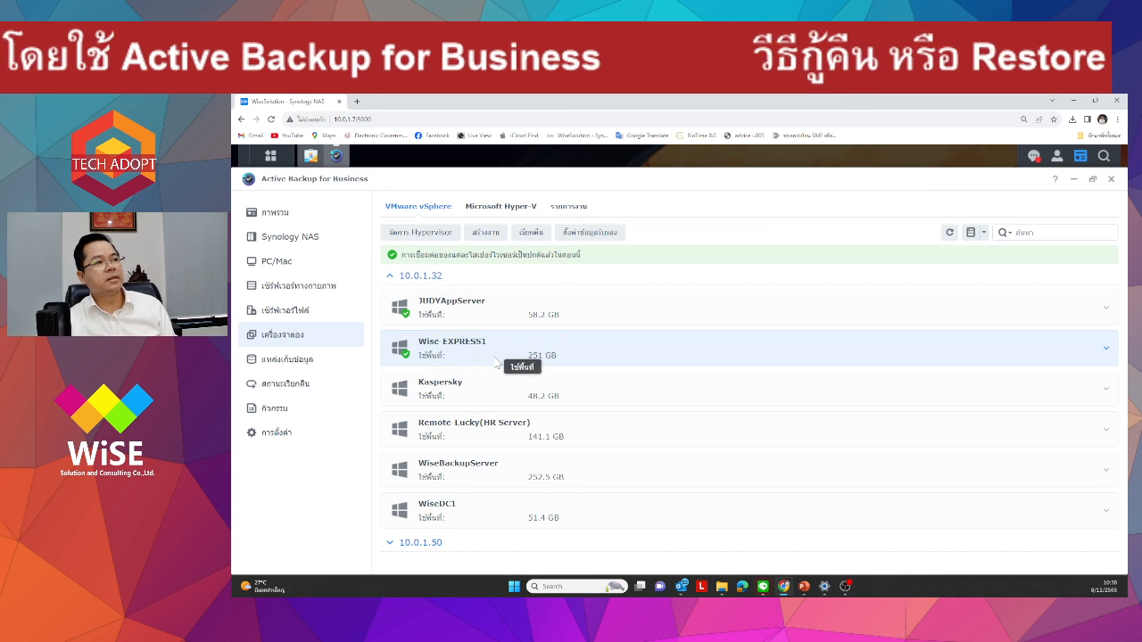
{"action": "left_click", "coordinate": [487, 312]}
{"action": "left_click", "coordinate": [531, 232]}
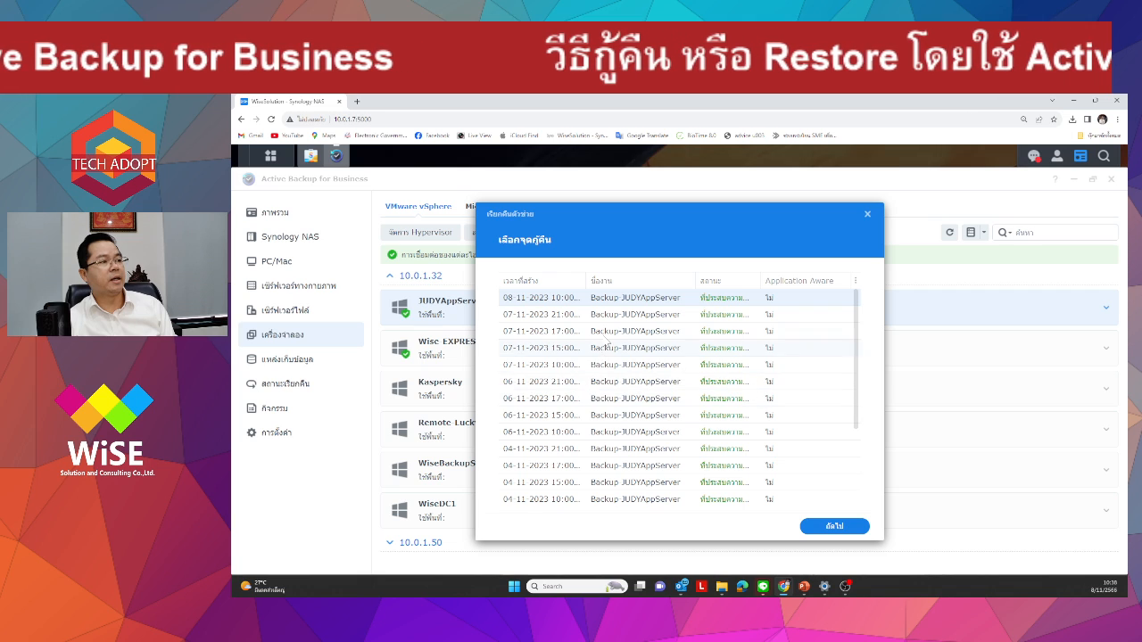
{"action": "left_click", "coordinate": [867, 216]}
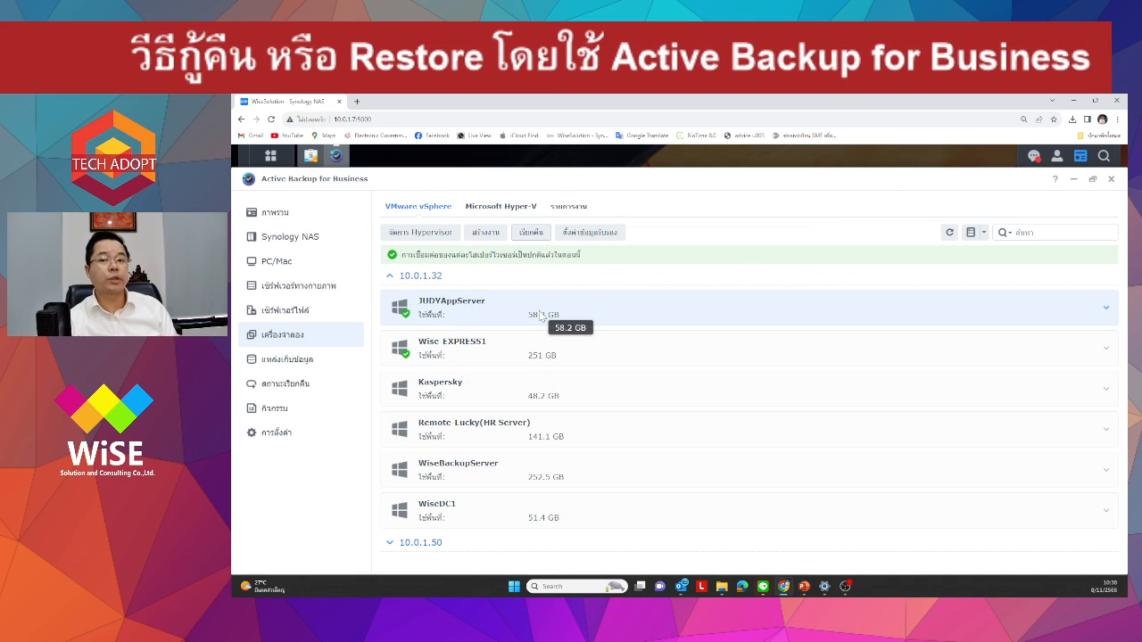
- Select Kaspersky, Remote Lucky(HR Server) and WiseBackupServer one by one to check whether restore is available for them
{"action": "left_click", "coordinate": [520, 401]}
{"action": "left_click", "coordinate": [462, 439]}
{"action": "left_click", "coordinate": [470, 465]}
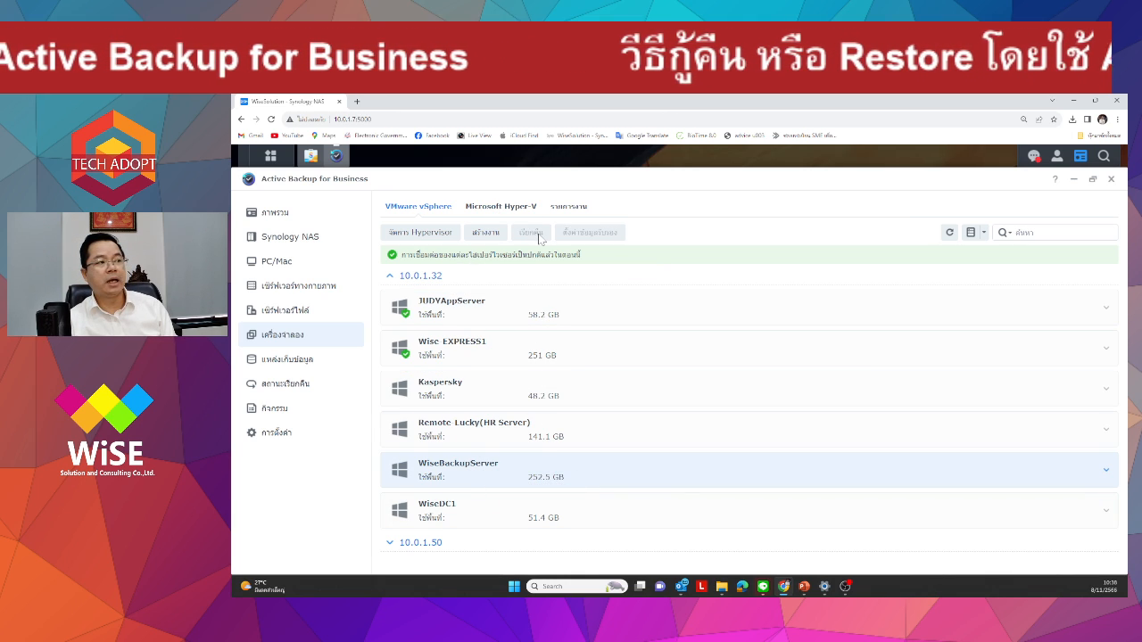
- Start the restore wizard for JUDYAppServer and widen the creation time column to show full timestamps
{"action": "left_click", "coordinate": [494, 305]}
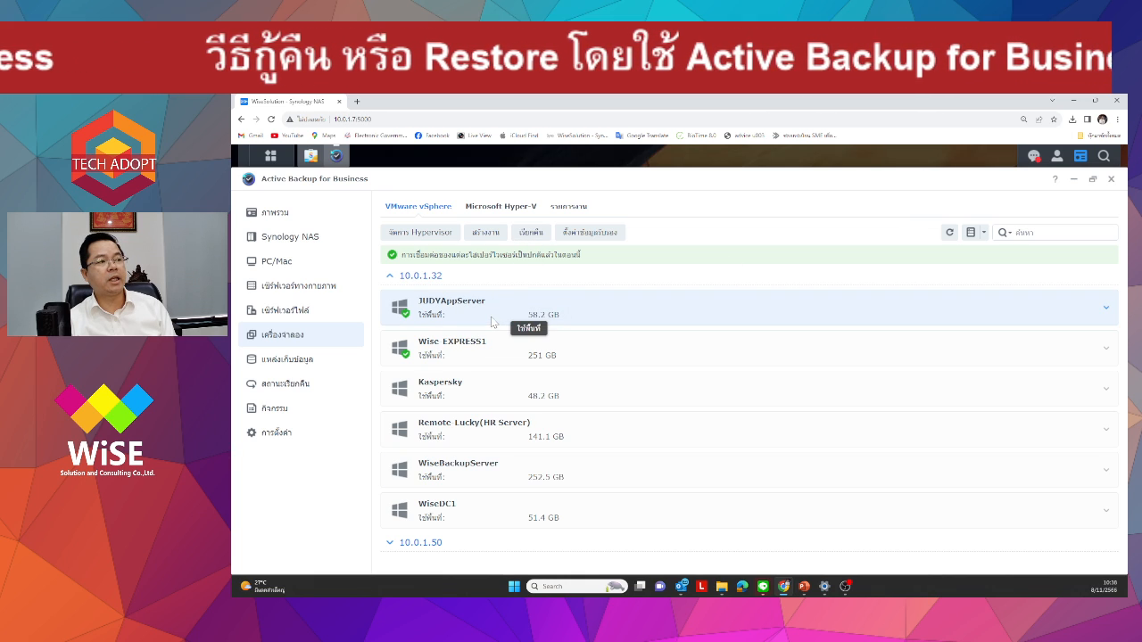
{"action": "left_click", "coordinate": [530, 232]}
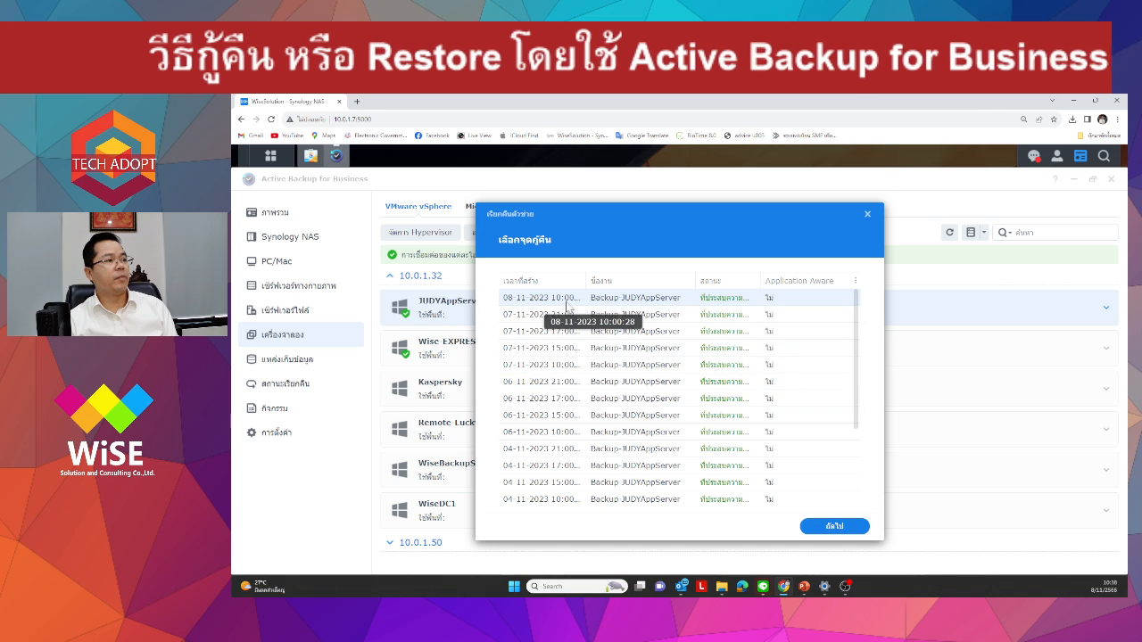
{"action": "left_click_drag", "start_coordinate": [586, 281], "coordinate": [624, 280]}
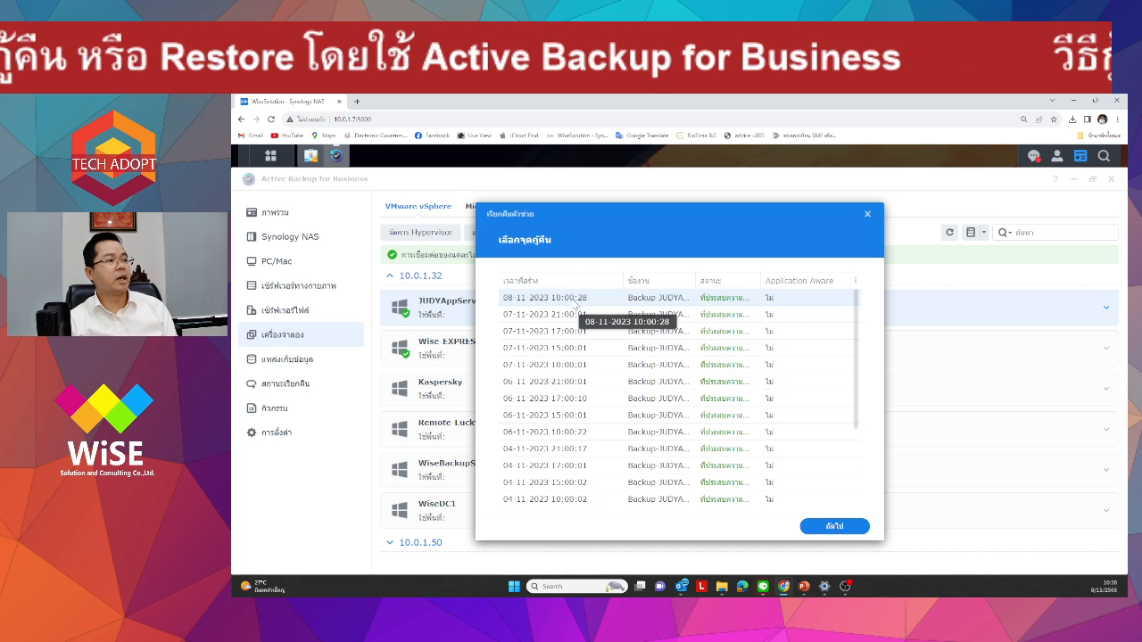
- Examine the creation times of JUDYAppServer's restore points, from the newest entries through to the oldest
{"action": "left_click", "coordinate": [554, 317]}
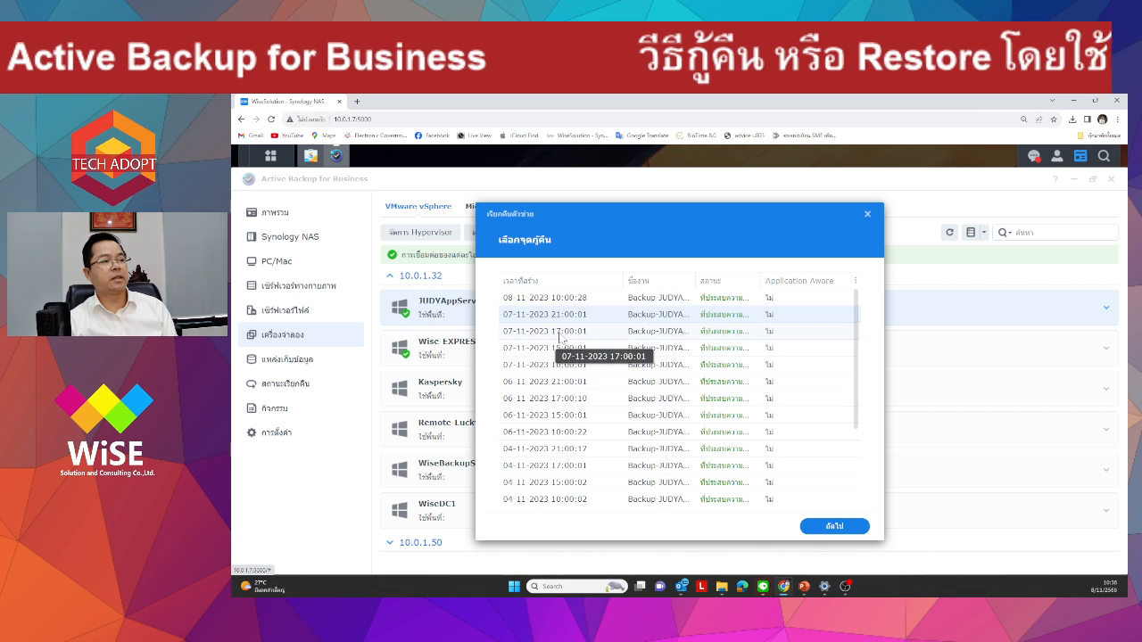
{"action": "left_click", "coordinate": [558, 466]}
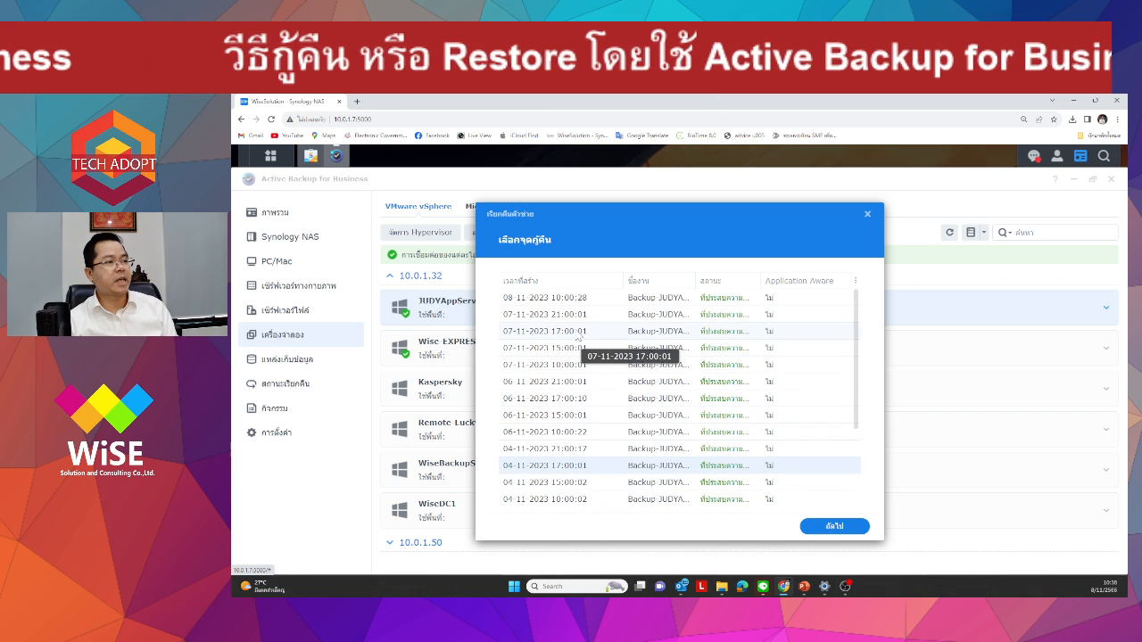
{"action": "left_click", "coordinate": [525, 330]}
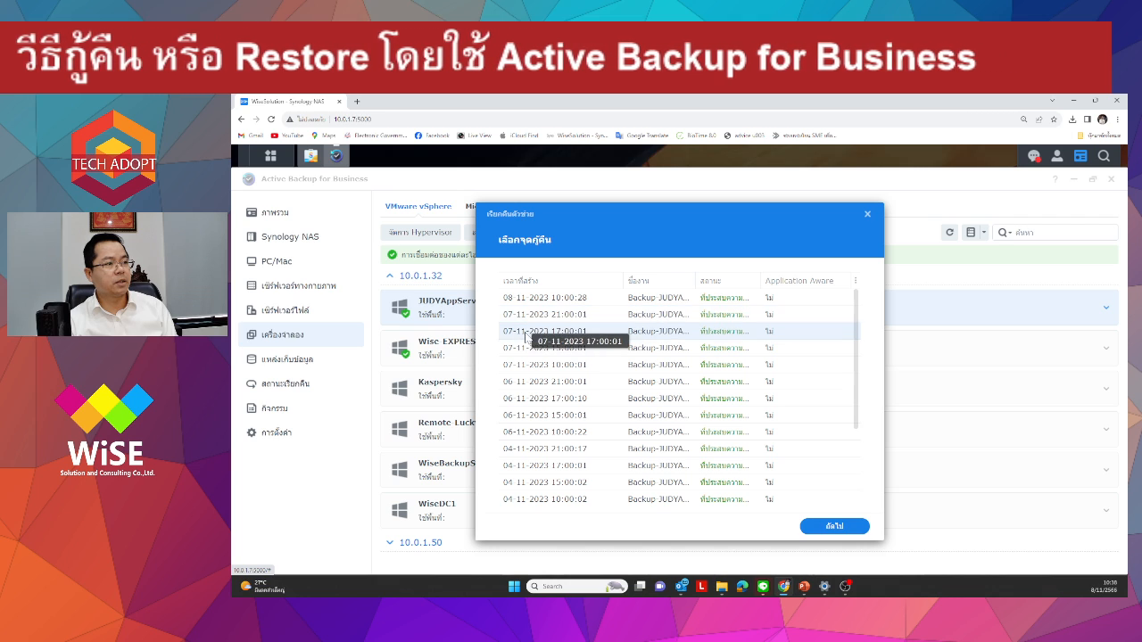
{"action": "left_click", "coordinate": [528, 363]}
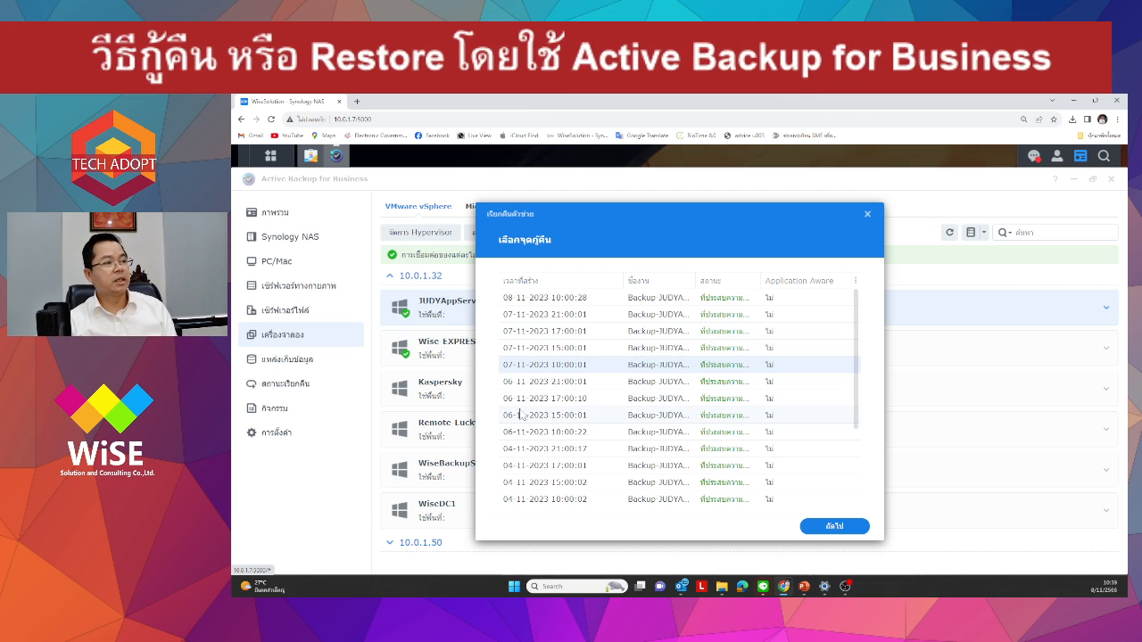
{"action": "left_click", "coordinate": [571, 350]}
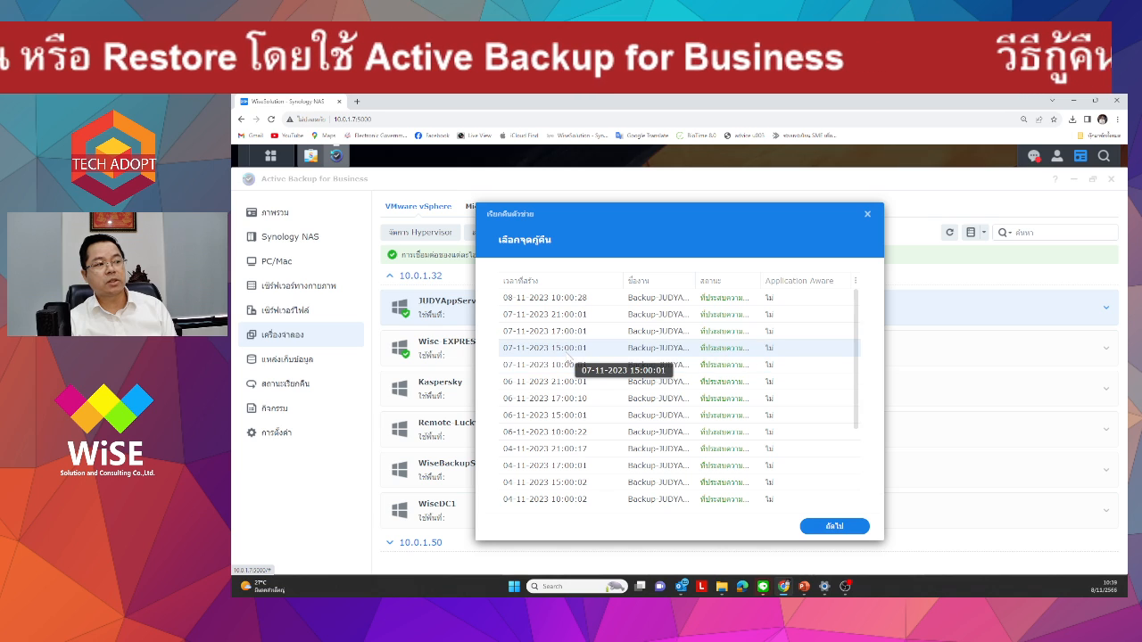
{"action": "left_click", "coordinate": [562, 331]}
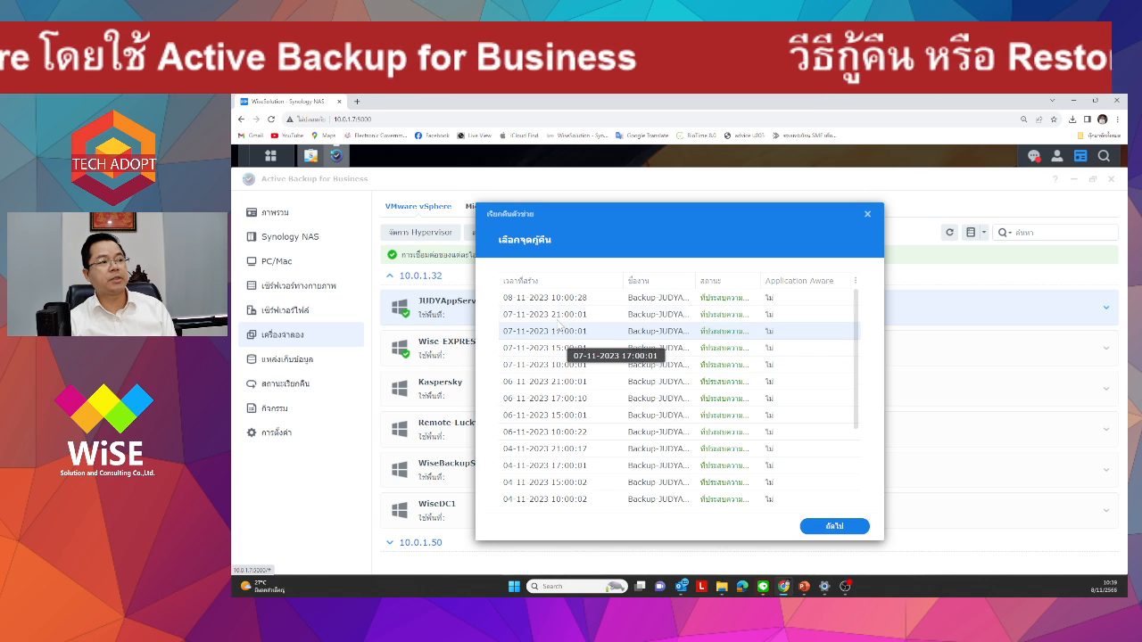
{"action": "left_click", "coordinate": [558, 314]}
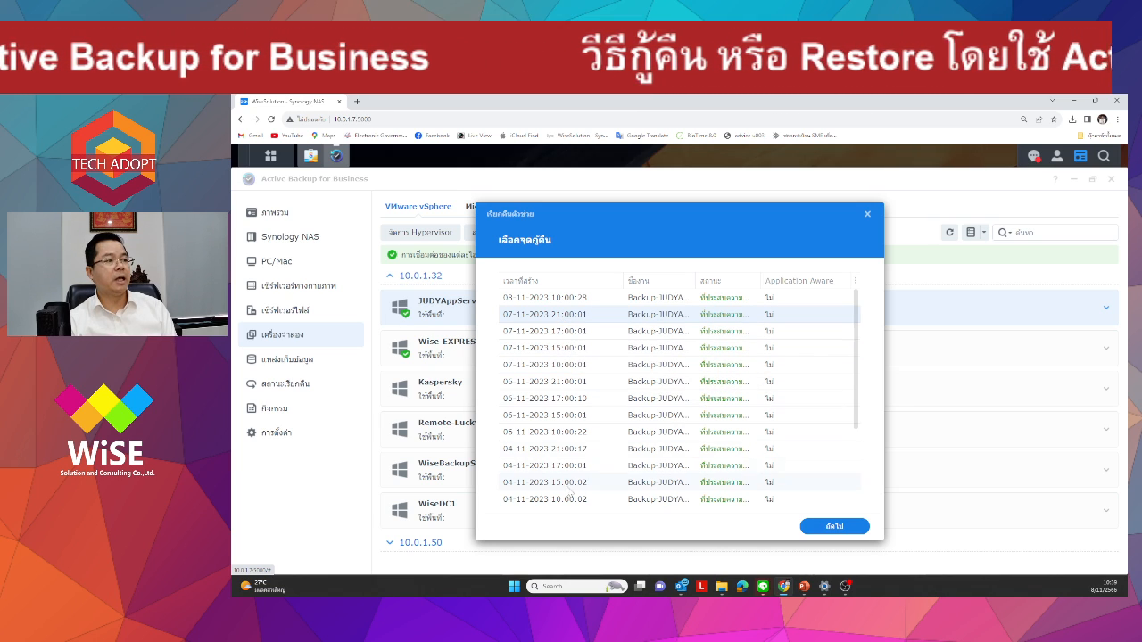
{"action": "left_click", "coordinate": [562, 381]}
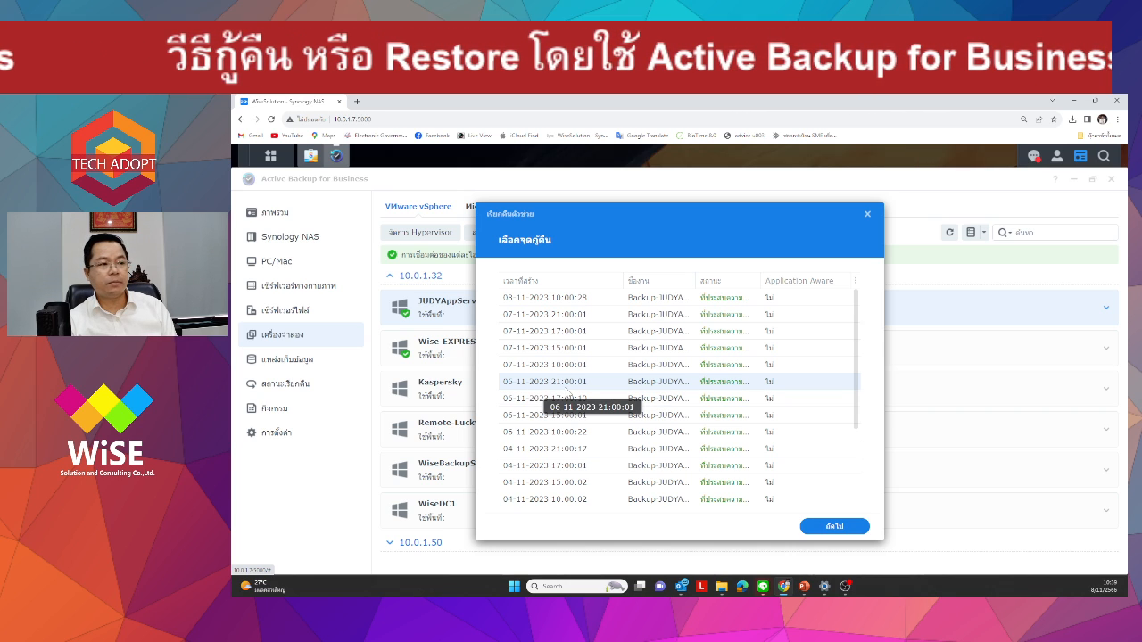
{"action": "left_click", "coordinate": [578, 400]}
{"action": "left_click", "coordinate": [580, 419]}
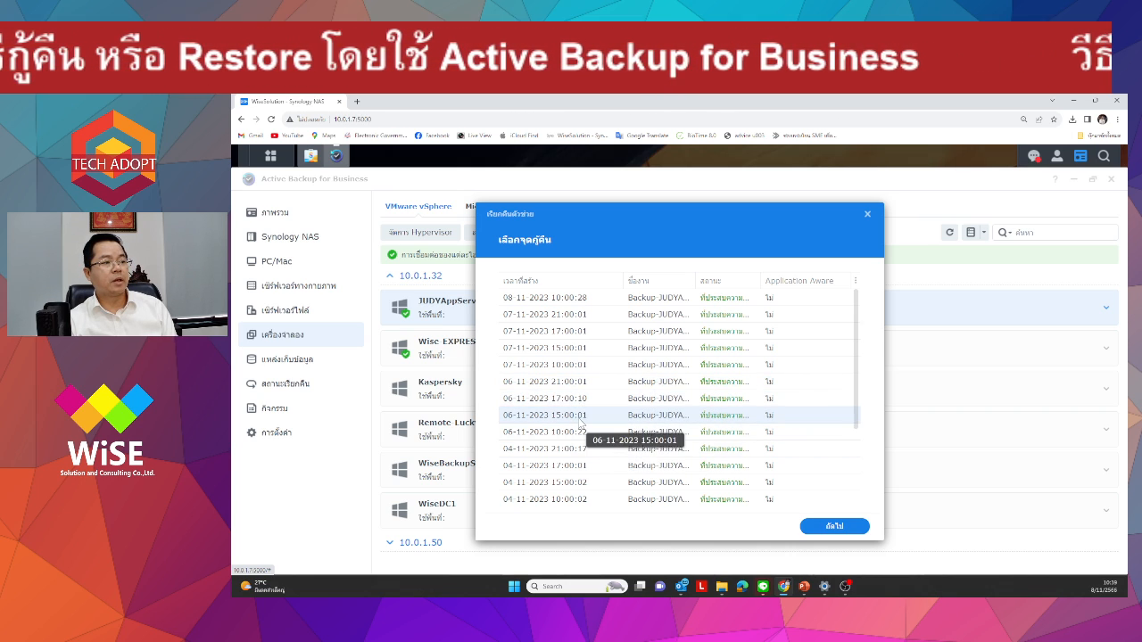
{"action": "left_click", "coordinate": [571, 436]}
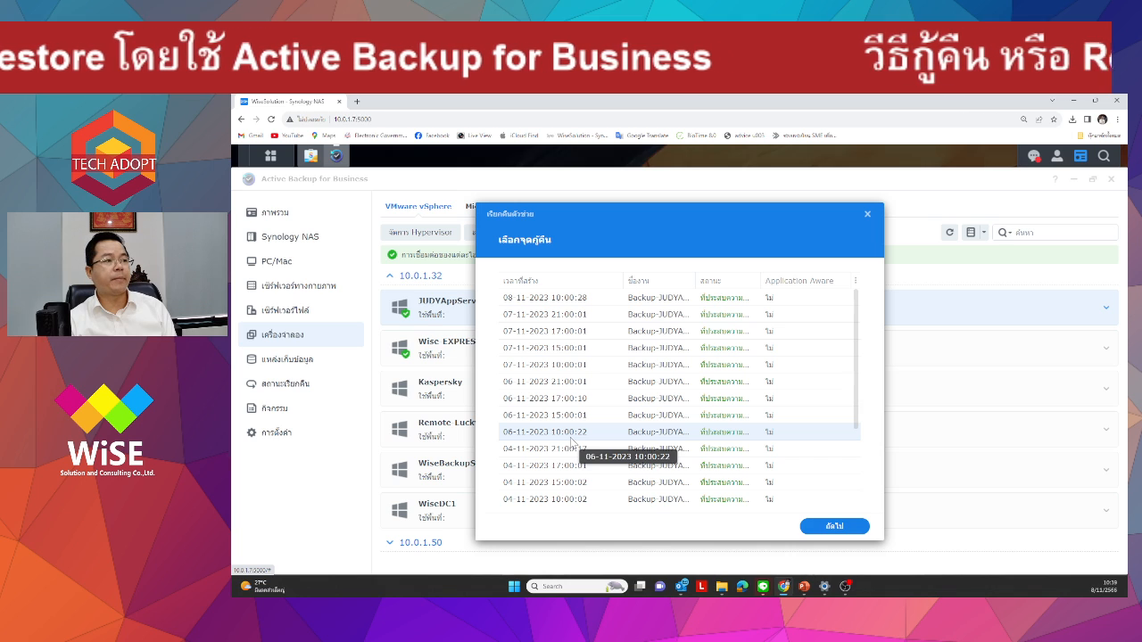
{"action": "scroll", "coordinate": [614, 449], "scroll_direction": "down", "scroll_amount": 2}
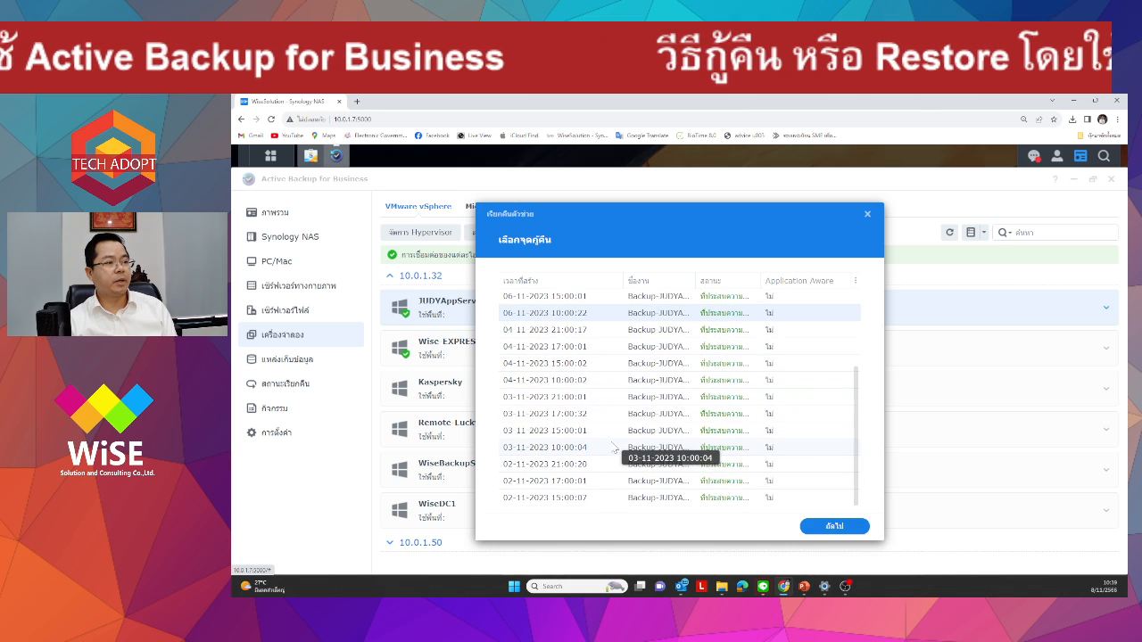
{"action": "scroll", "coordinate": [749, 480], "scroll_direction": "up", "scroll_amount": 3}
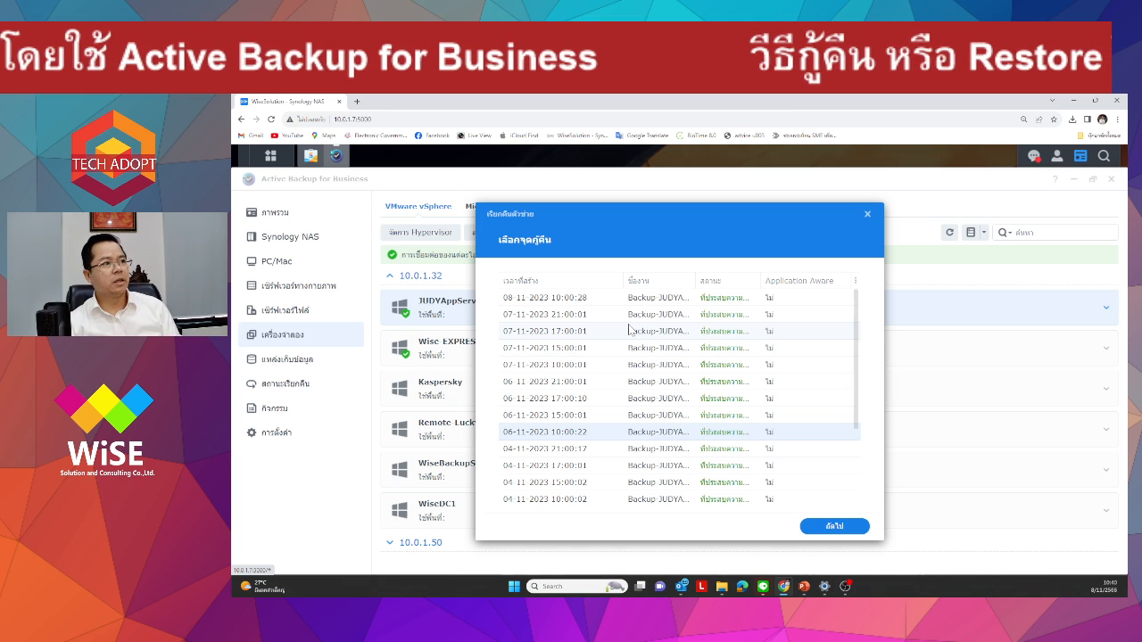
{"action": "left_click", "coordinate": [540, 297]}
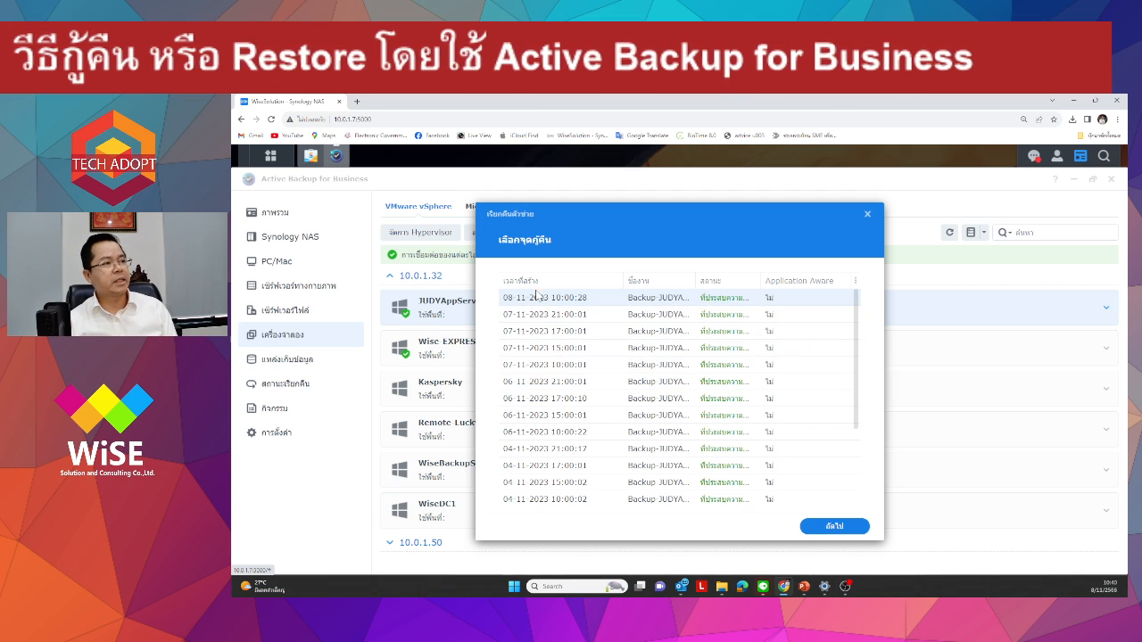
{"action": "left_click", "coordinate": [829, 527]}
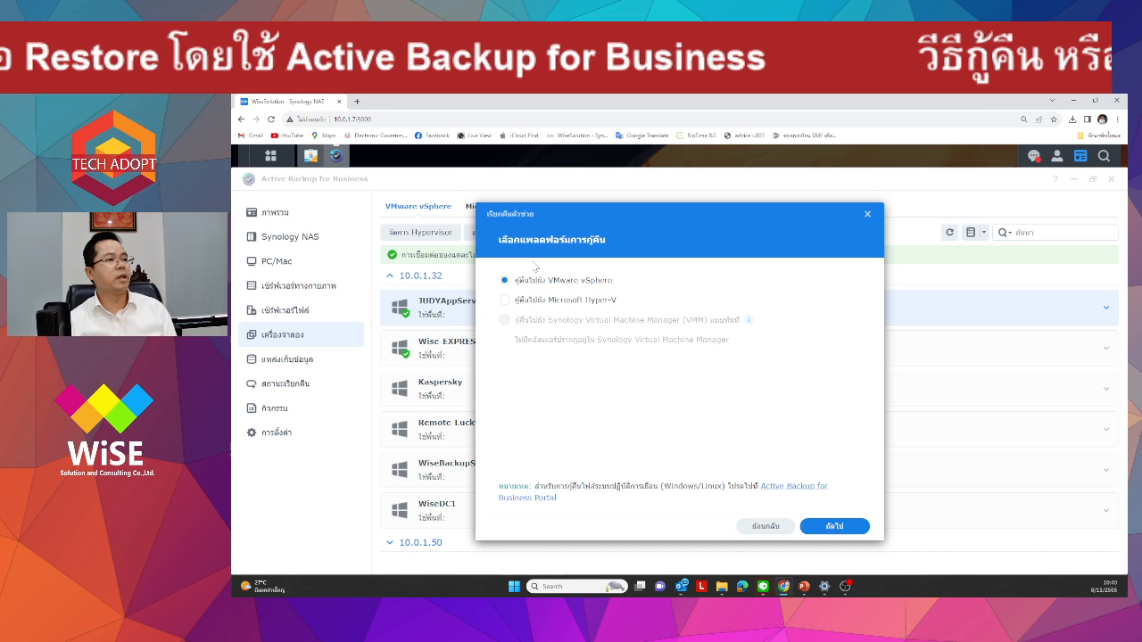
{"action": "left_click", "coordinate": [767, 527]}
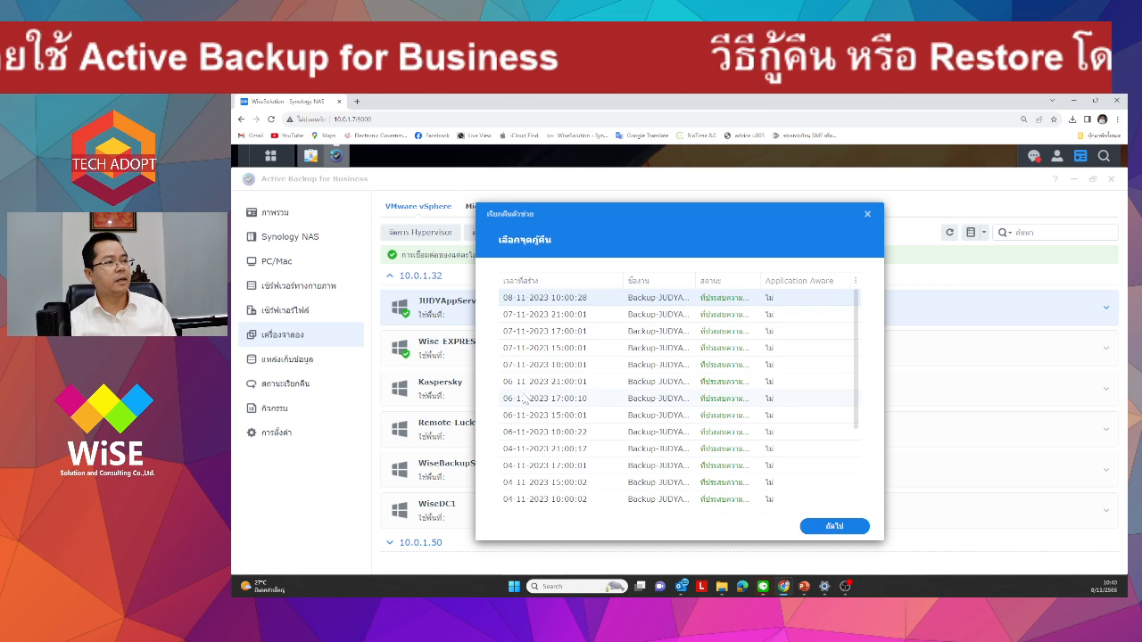
{"action": "left_click", "coordinate": [540, 332]}
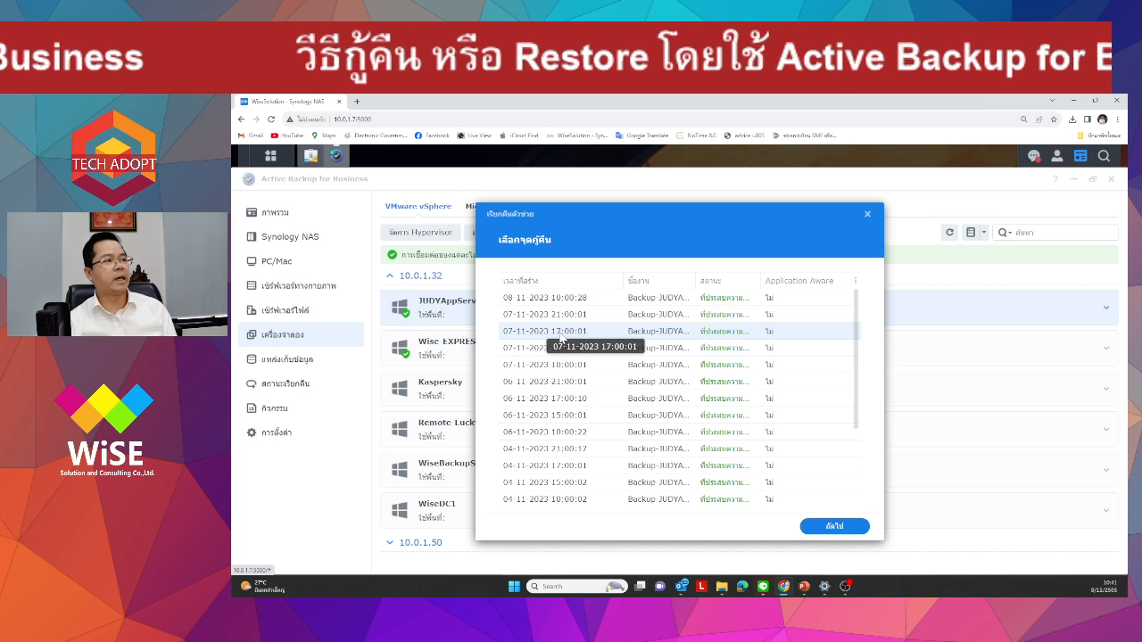
{"action": "left_click", "coordinate": [822, 528]}
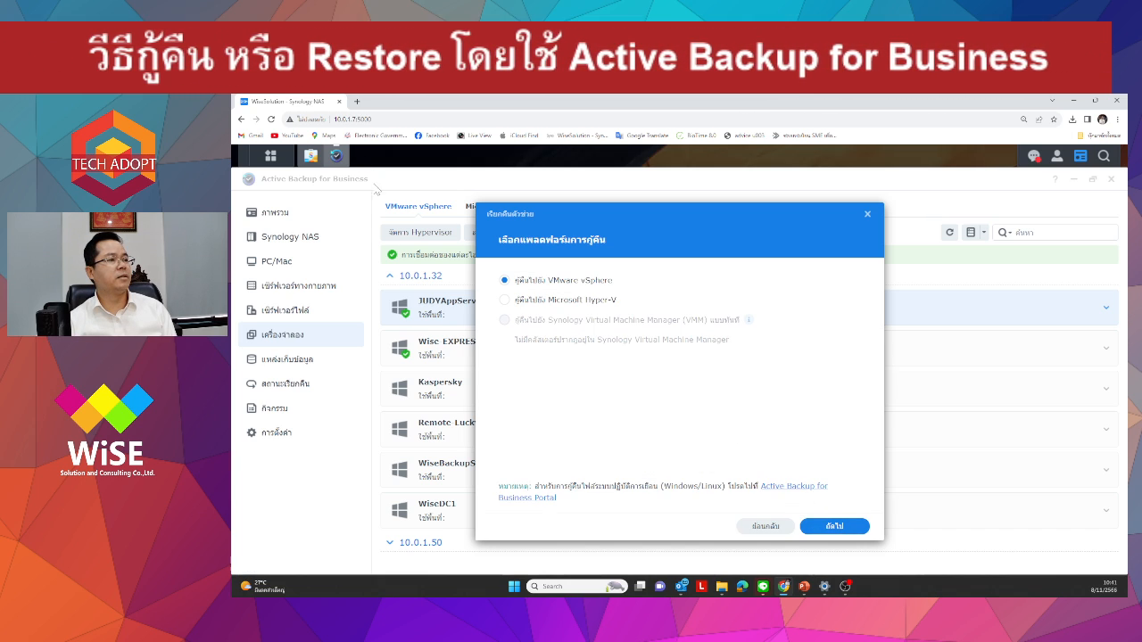
{"action": "left_click", "coordinate": [827, 528]}
{"action": "left_click", "coordinate": [754, 528]}
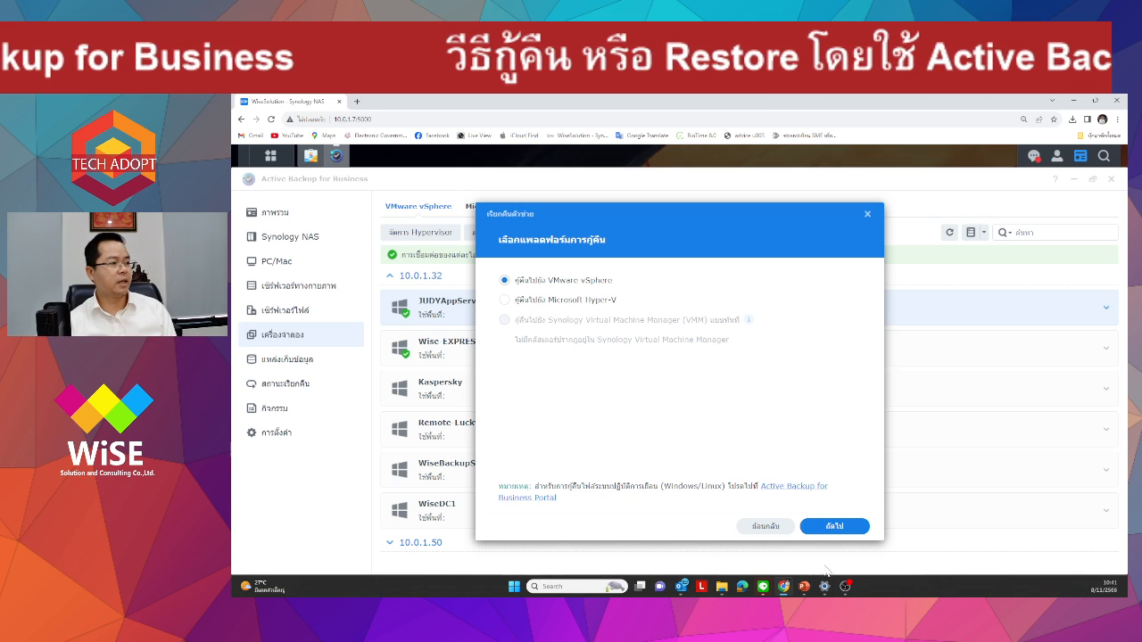
{"action": "left_click", "coordinate": [833, 526]}
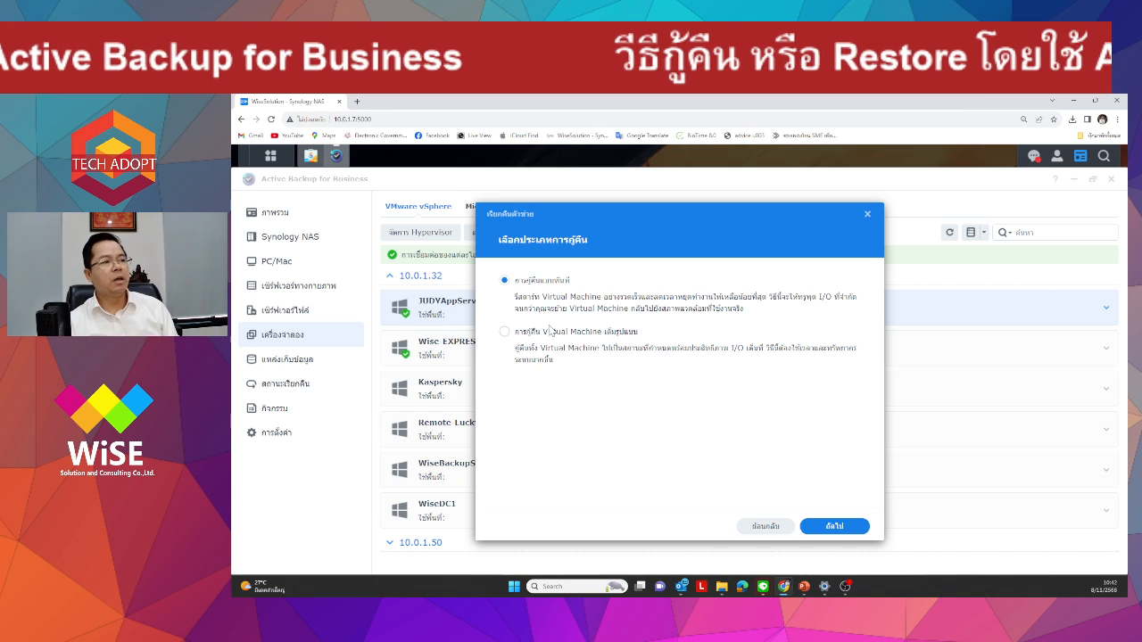
- Choose a full virtual machine restore to a new location, generating a new MAC address for the restored VM
{"action": "left_click", "coordinate": [517, 336]}
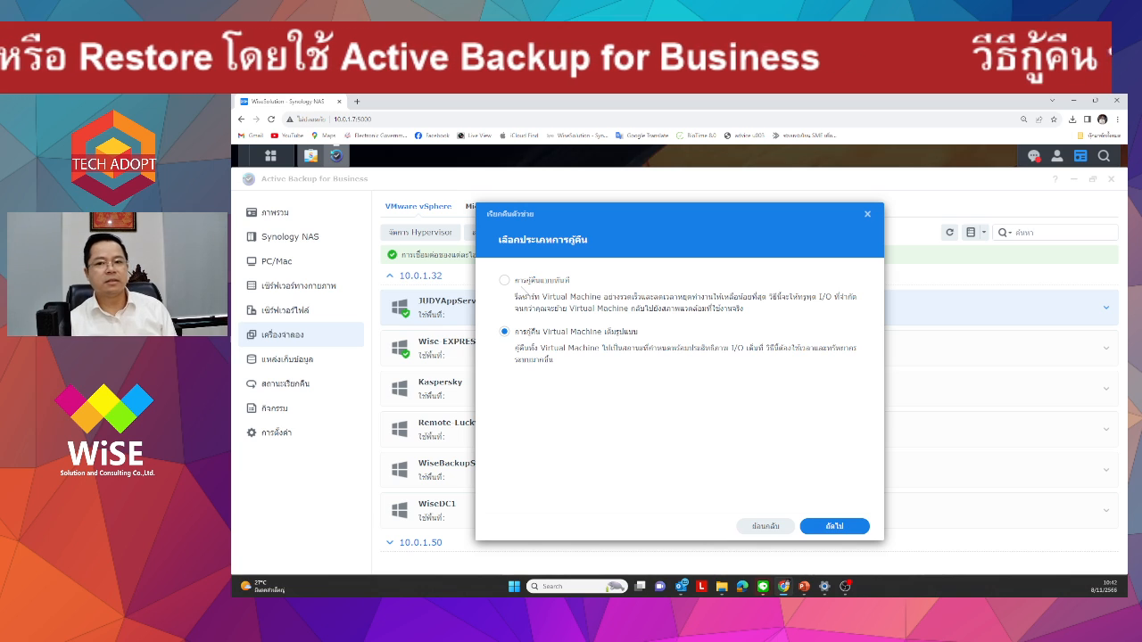
{"action": "left_click", "coordinate": [839, 527]}
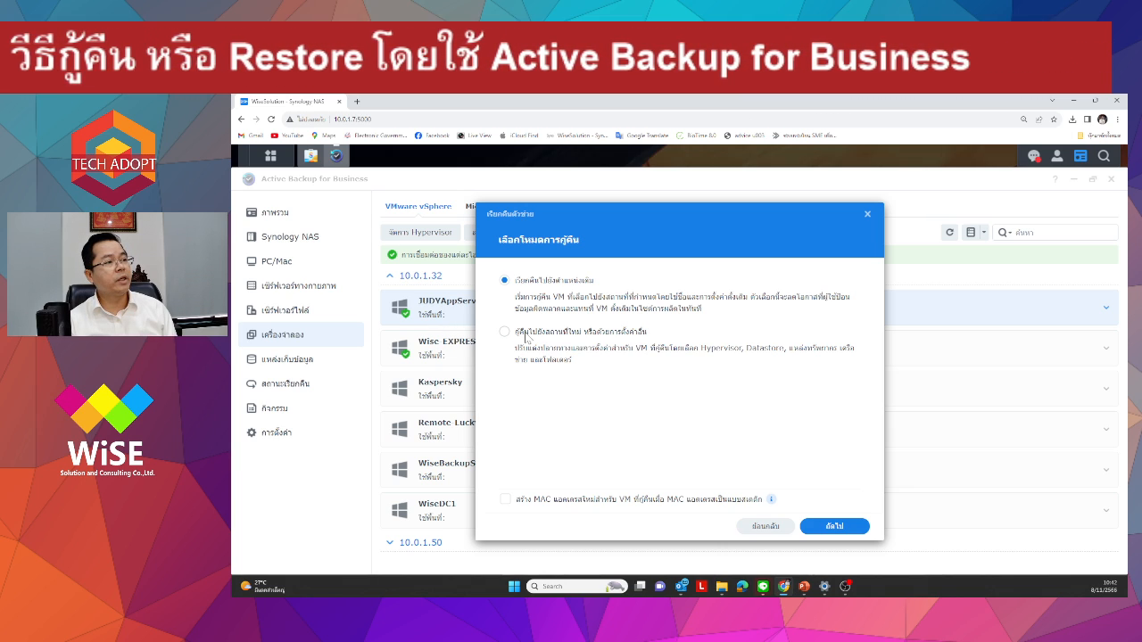
{"action": "left_click", "coordinate": [531, 336]}
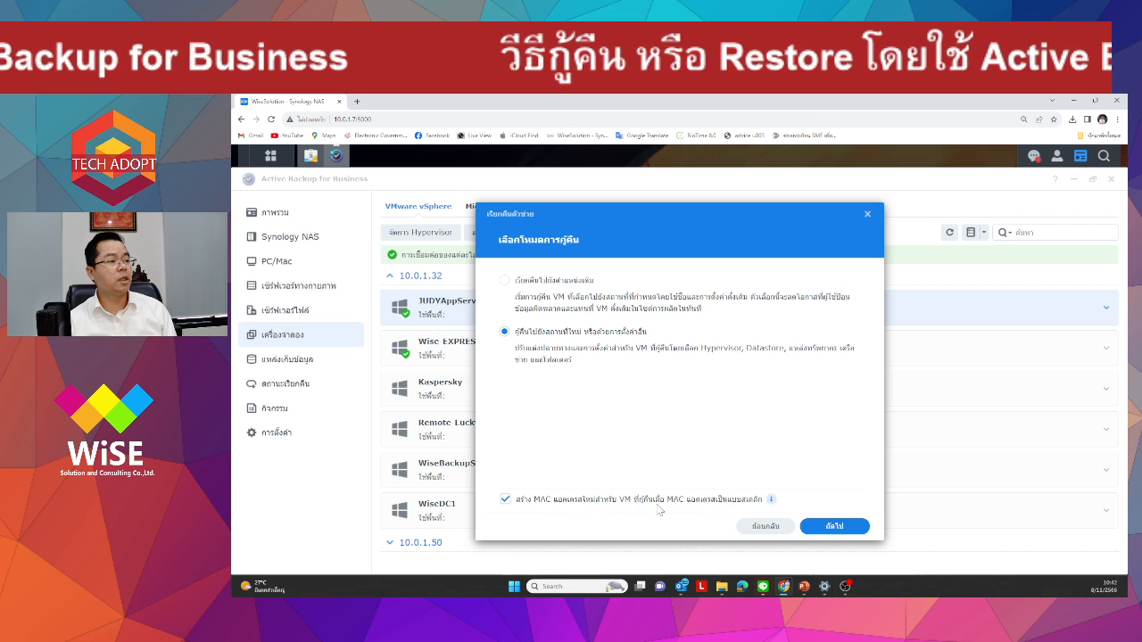
{"action": "left_click", "coordinate": [838, 528]}
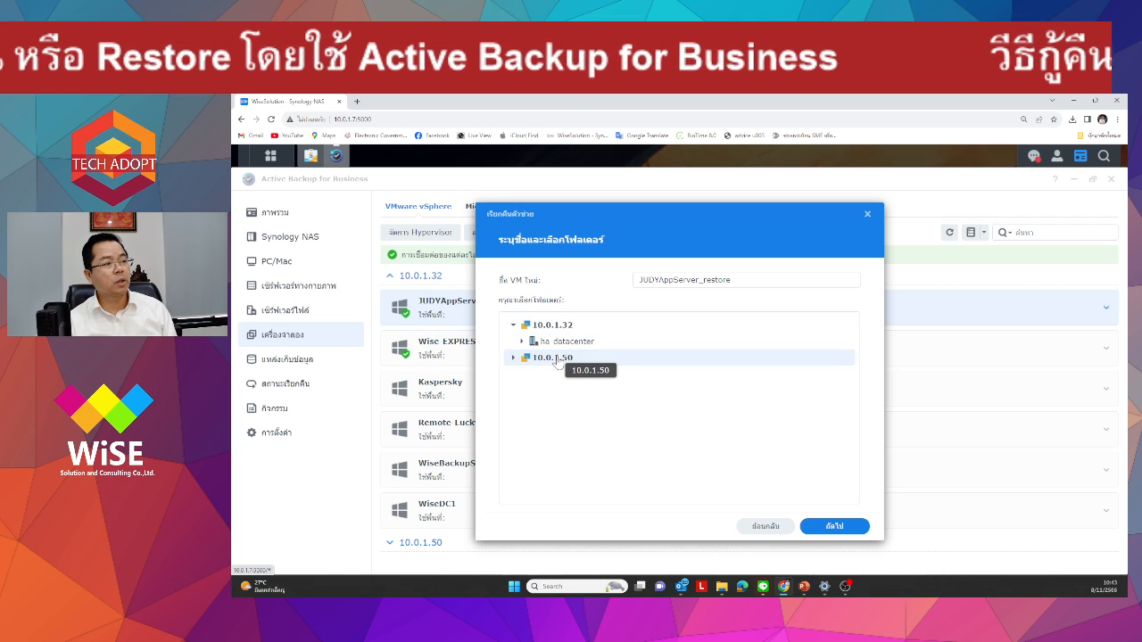
- Set ha-datacenter on 10.0.1.50 as the destination folder and its localhost as the hypervisor for JUDYAppServer_restore
{"action": "left_click", "coordinate": [512, 358]}
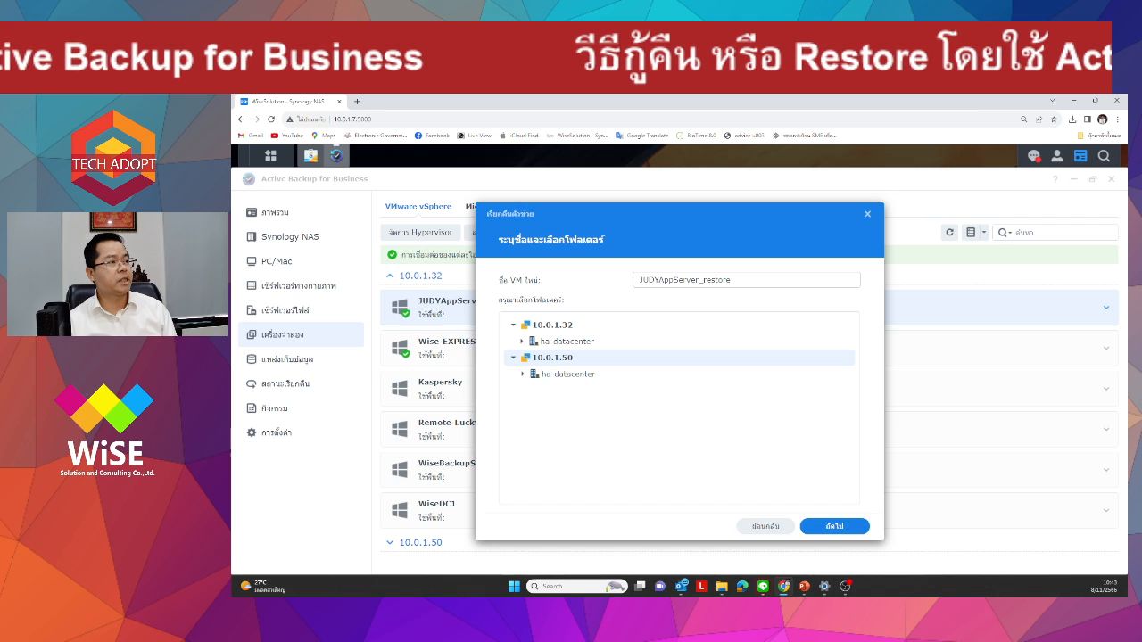
{"action": "left_click", "coordinate": [834, 527]}
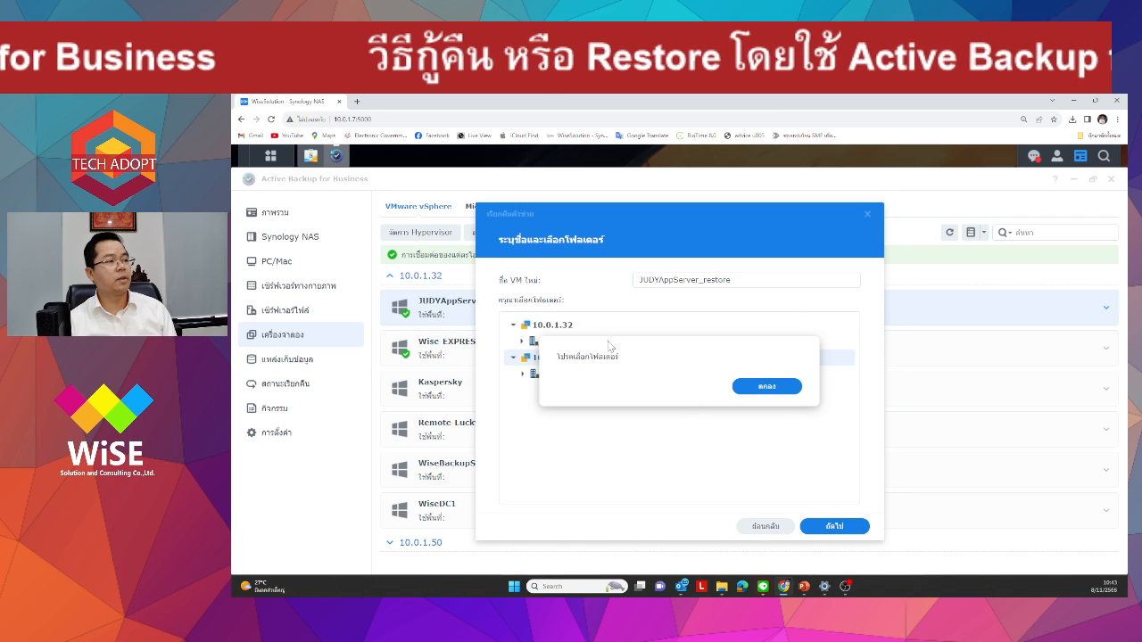
{"action": "left_click", "coordinate": [749, 387]}
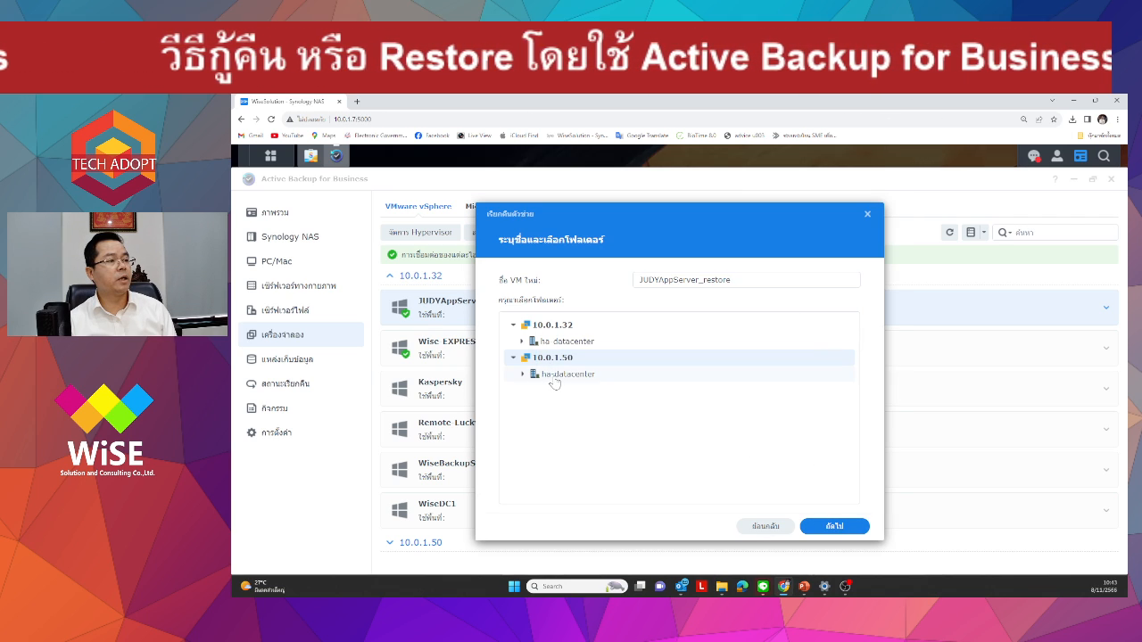
{"action": "left_click", "coordinate": [553, 378]}
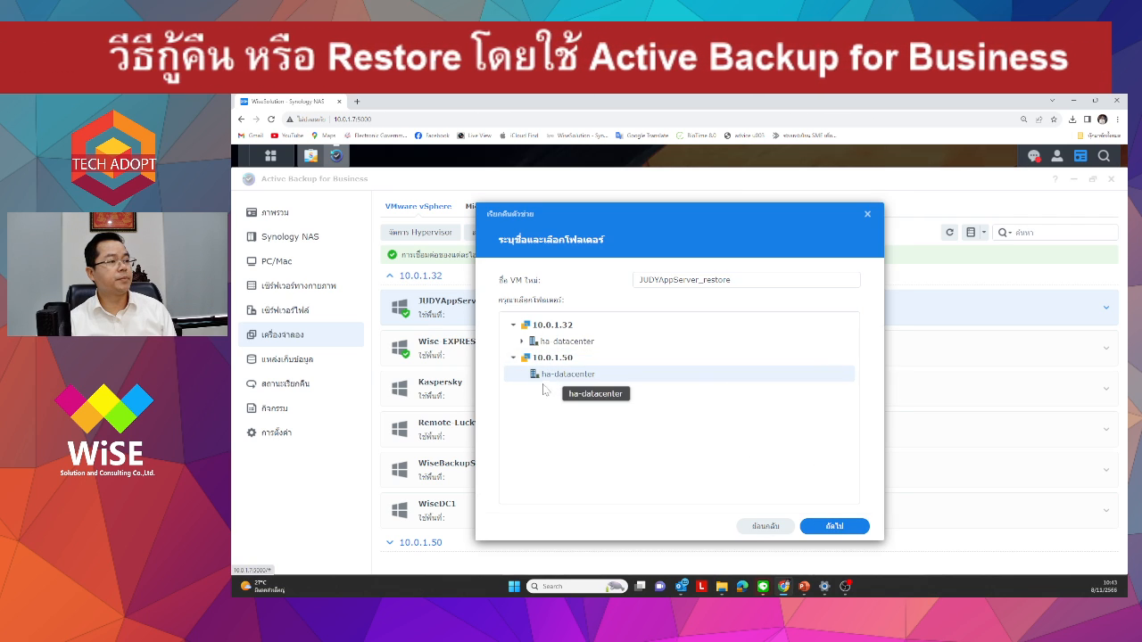
{"action": "left_click", "coordinate": [826, 530]}
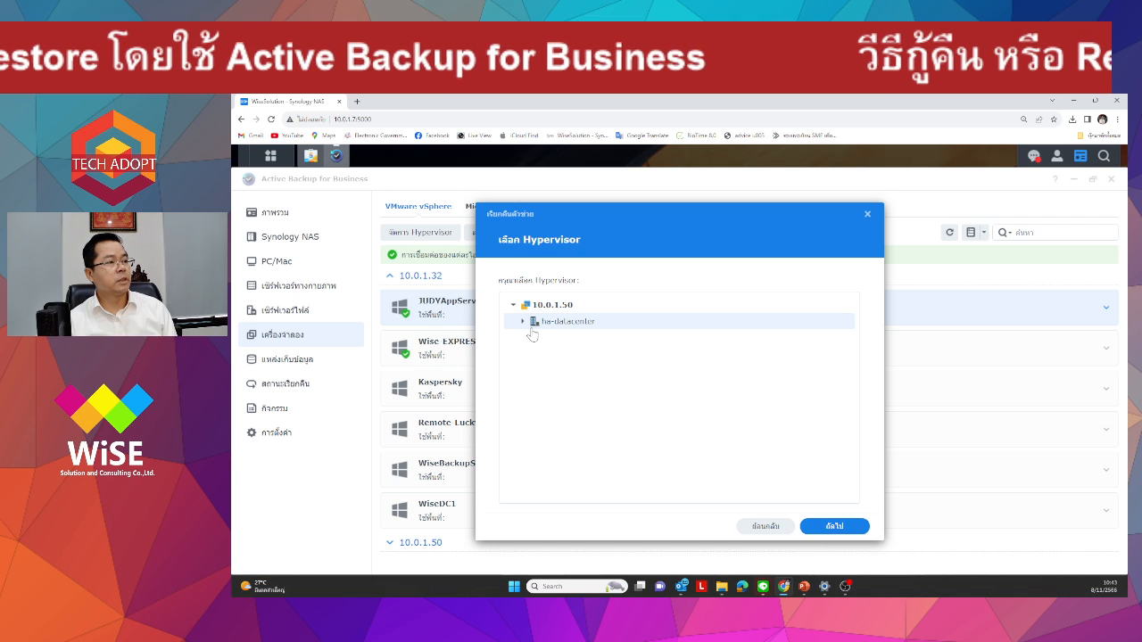
{"action": "left_click", "coordinate": [523, 322]}
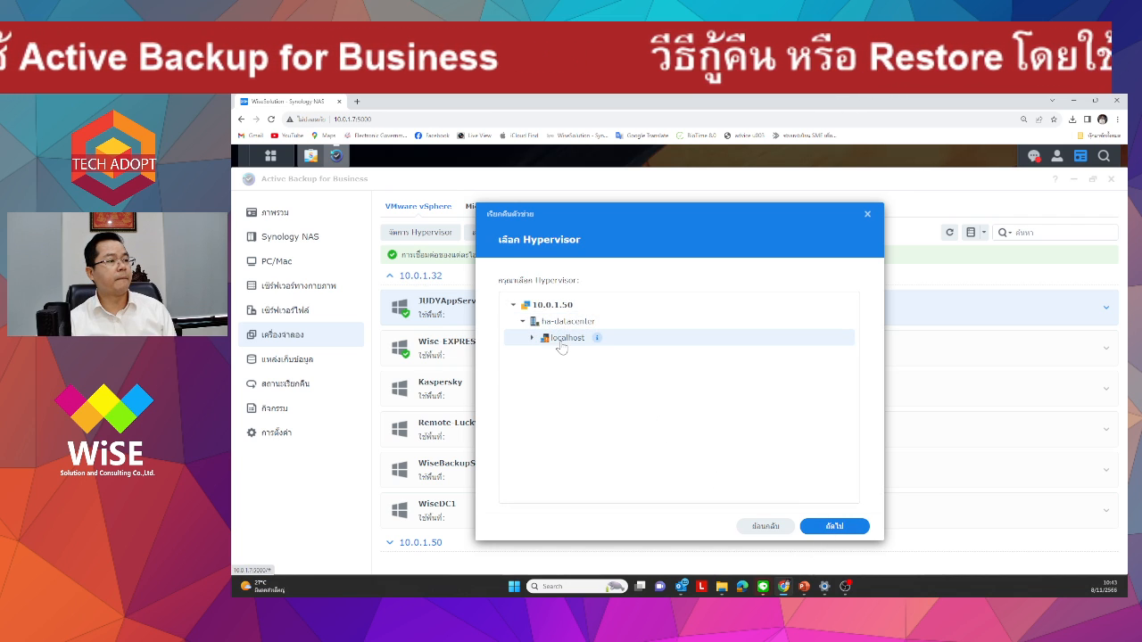
{"action": "left_click", "coordinate": [823, 528]}
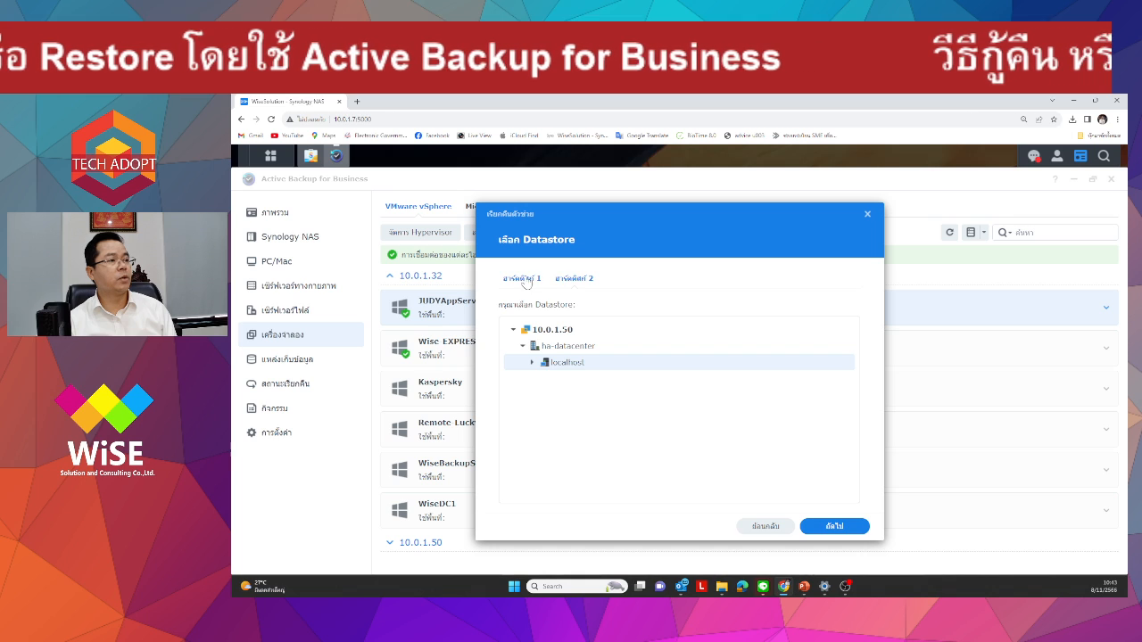
- Assign Production Datastore on the 10.0.1.50 localhost to both hard disks of the restored VM and continue
{"action": "left_click", "coordinate": [836, 527]}
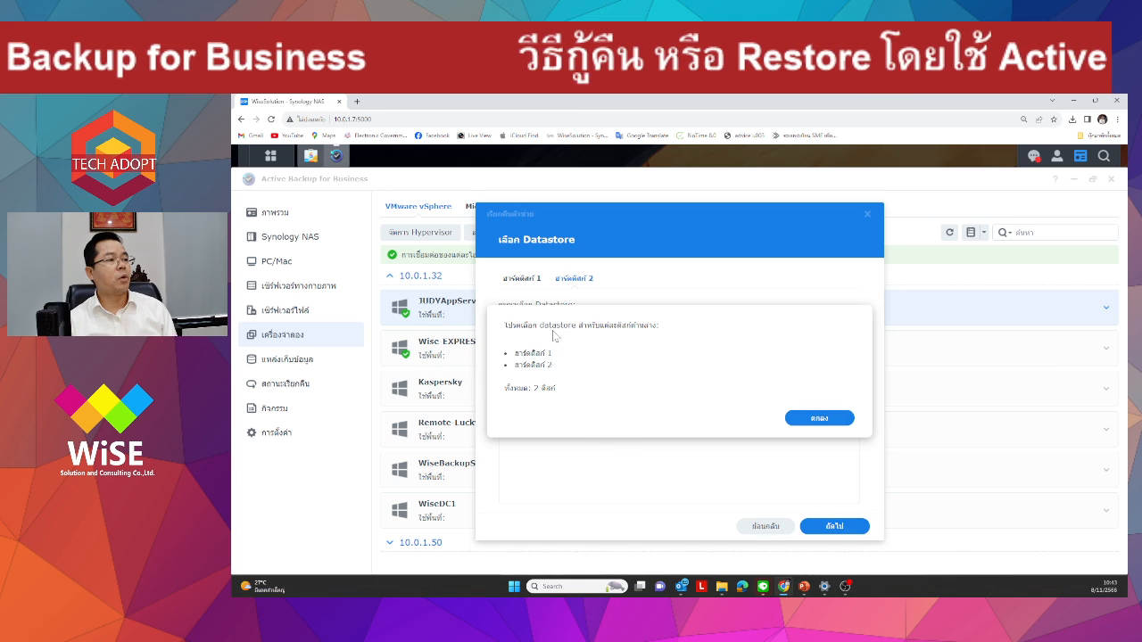
{"action": "left_click", "coordinate": [789, 420]}
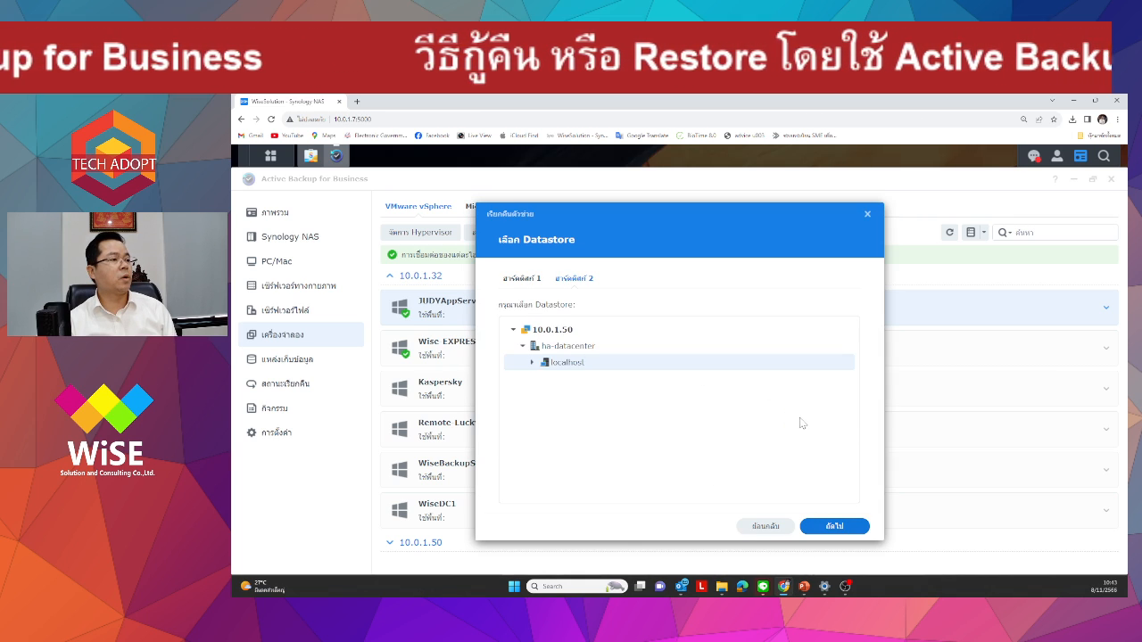
{"action": "double_click", "coordinate": [567, 365]}
{"action": "left_click", "coordinate": [598, 381]}
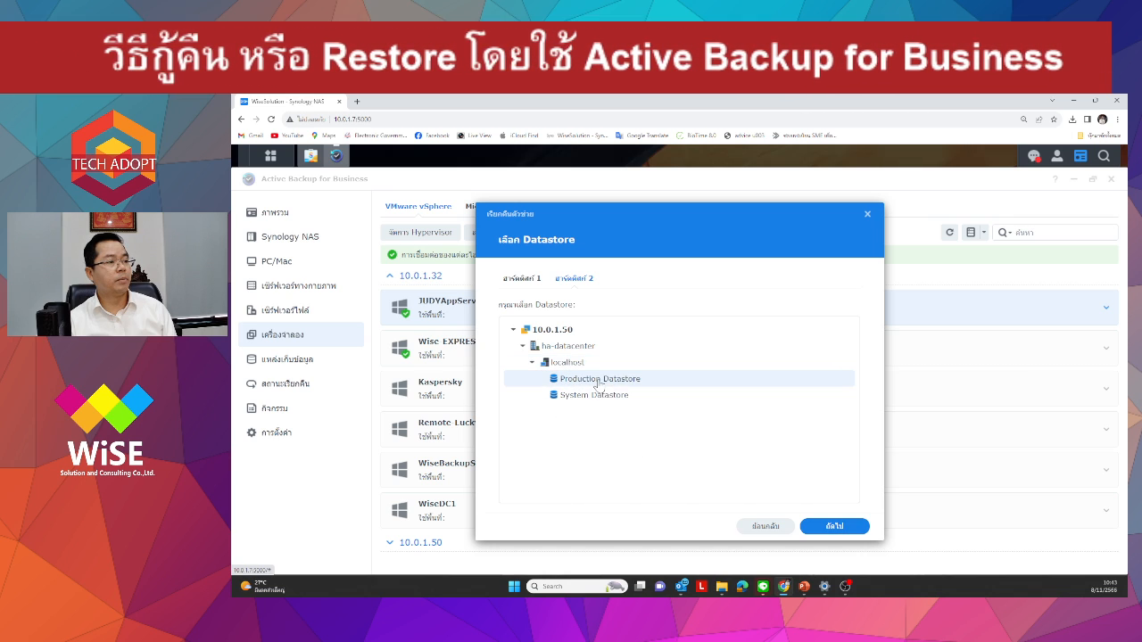
{"action": "left_click", "coordinate": [834, 528]}
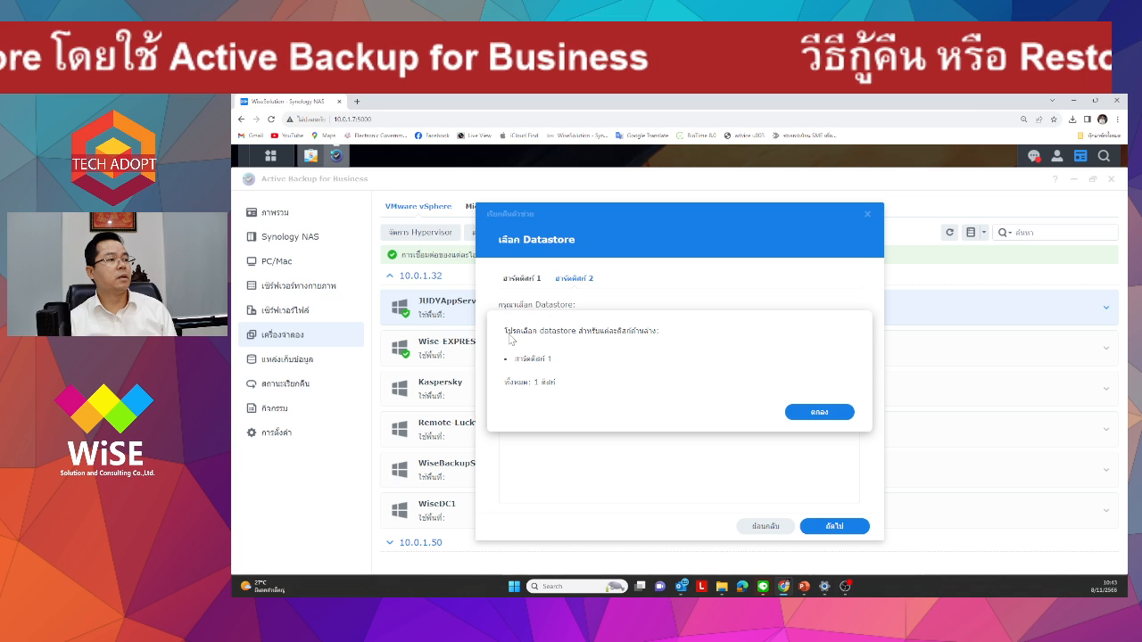
{"action": "left_click", "coordinate": [819, 412]}
{"action": "left_click", "coordinate": [521, 279]}
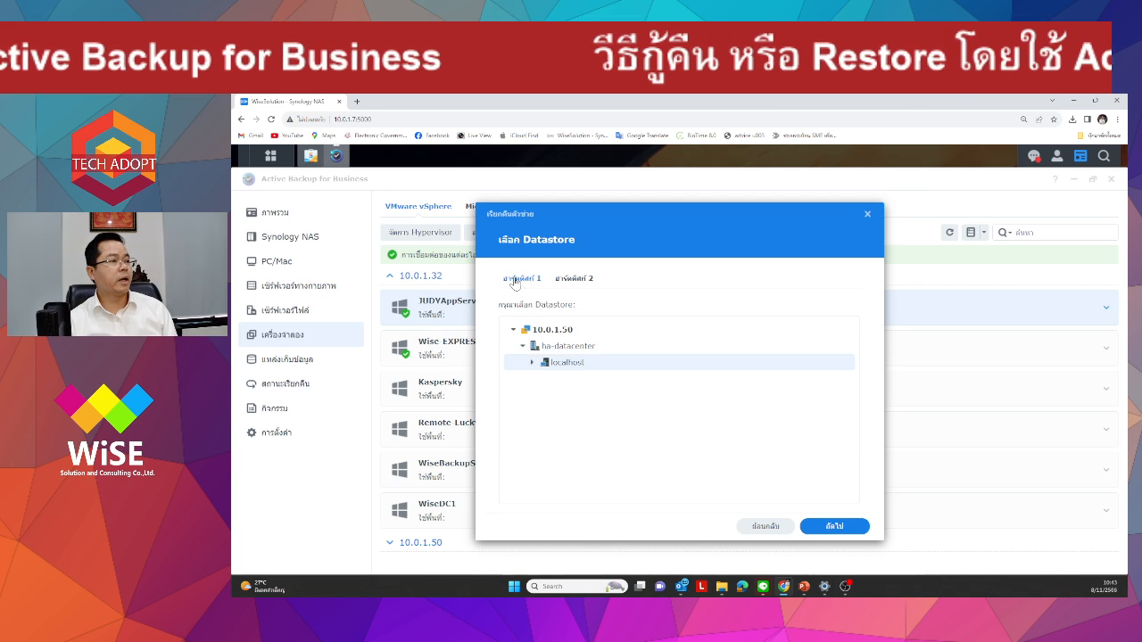
{"action": "left_click", "coordinate": [531, 363]}
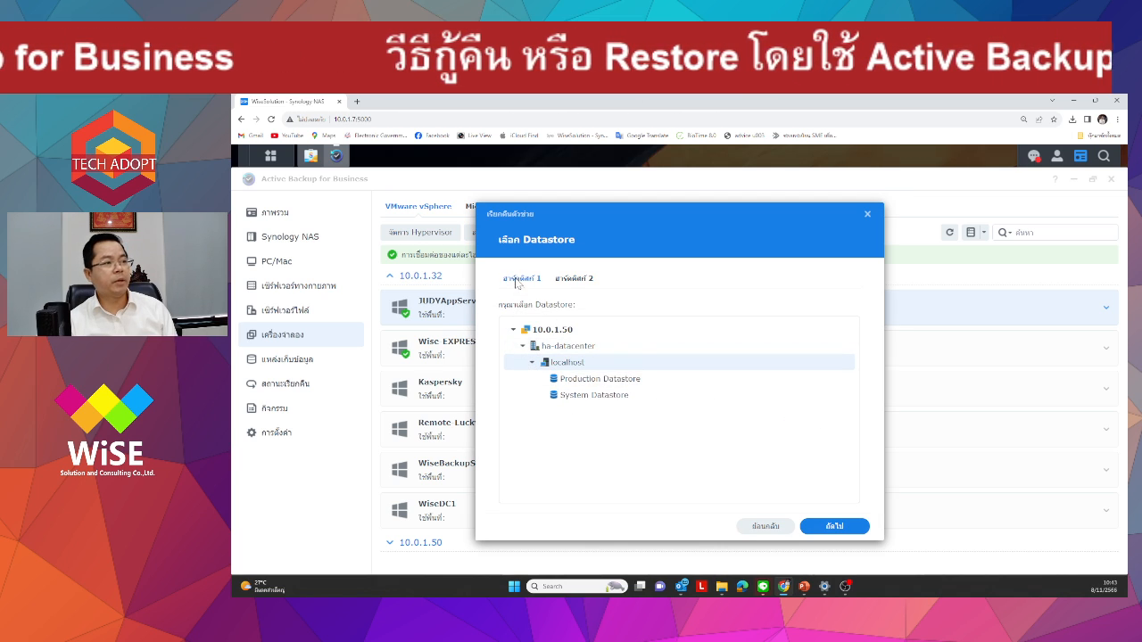
{"action": "left_click", "coordinate": [590, 382]}
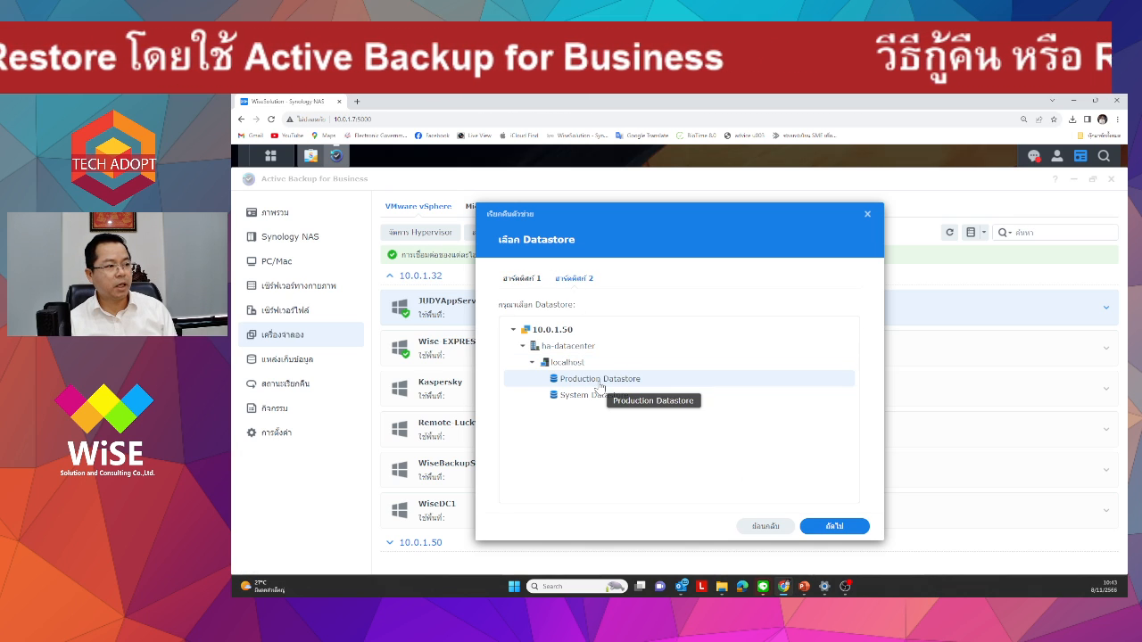
{"action": "left_click", "coordinate": [829, 527]}
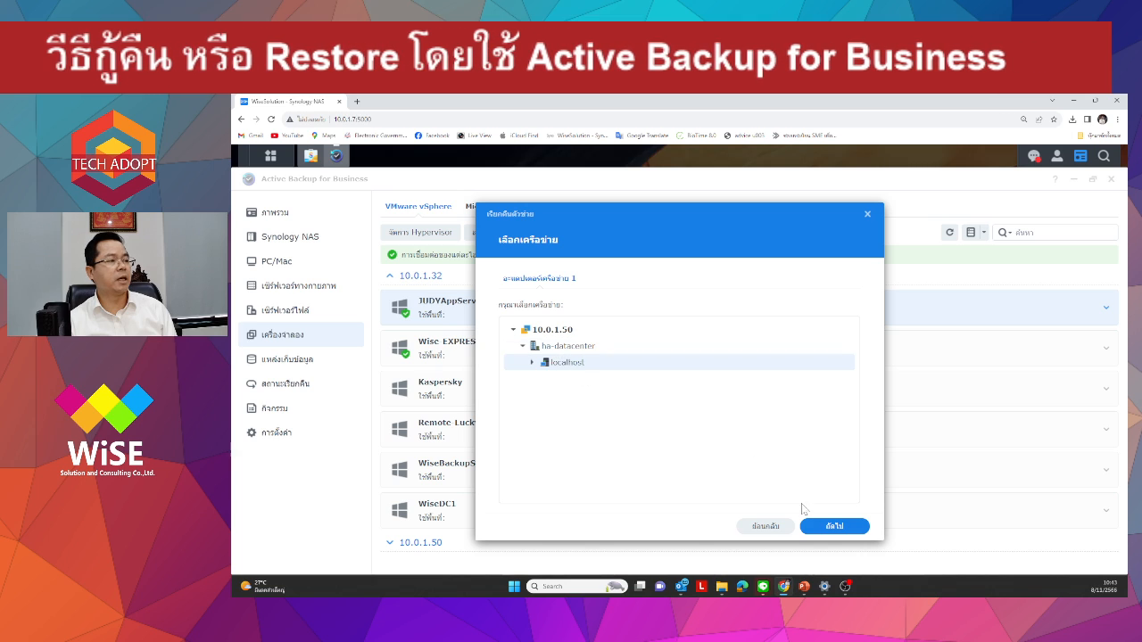
- Connect the restored VM's network adapter 1 to Vlan172 and start the restore without automatic power-on
{"action": "left_click", "coordinate": [532, 363]}
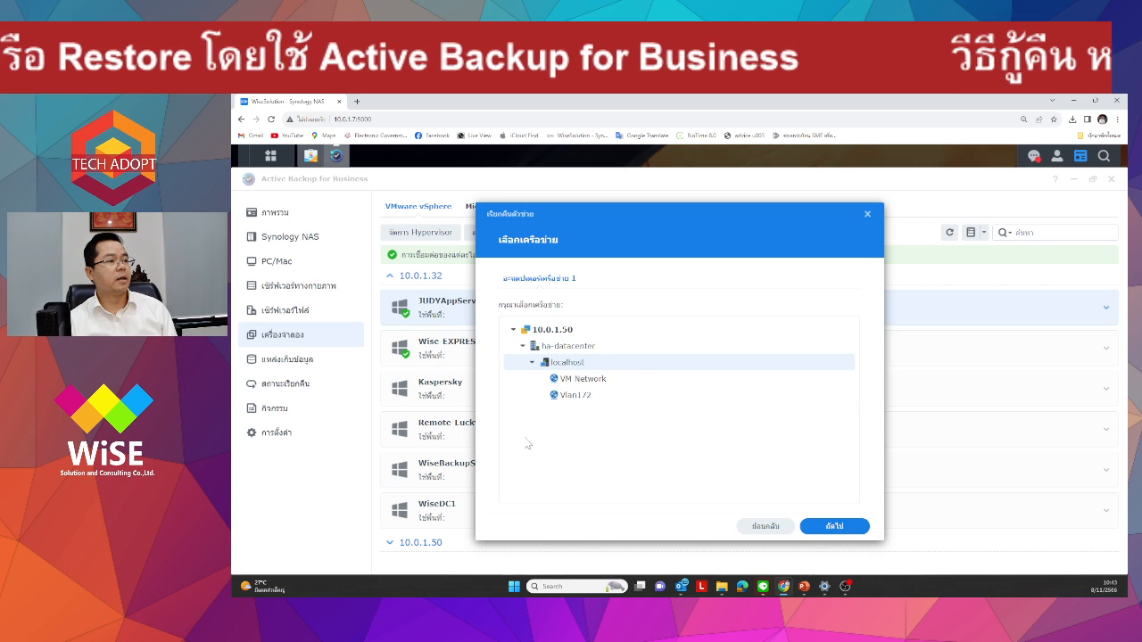
{"action": "left_click", "coordinate": [571, 399]}
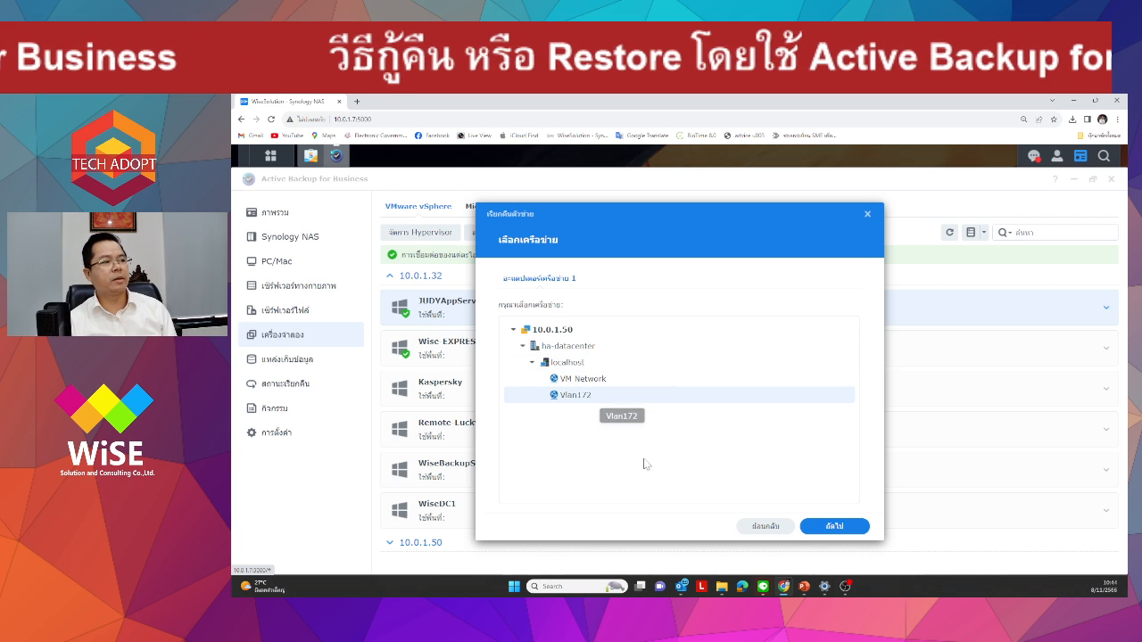
{"action": "left_click", "coordinate": [838, 531]}
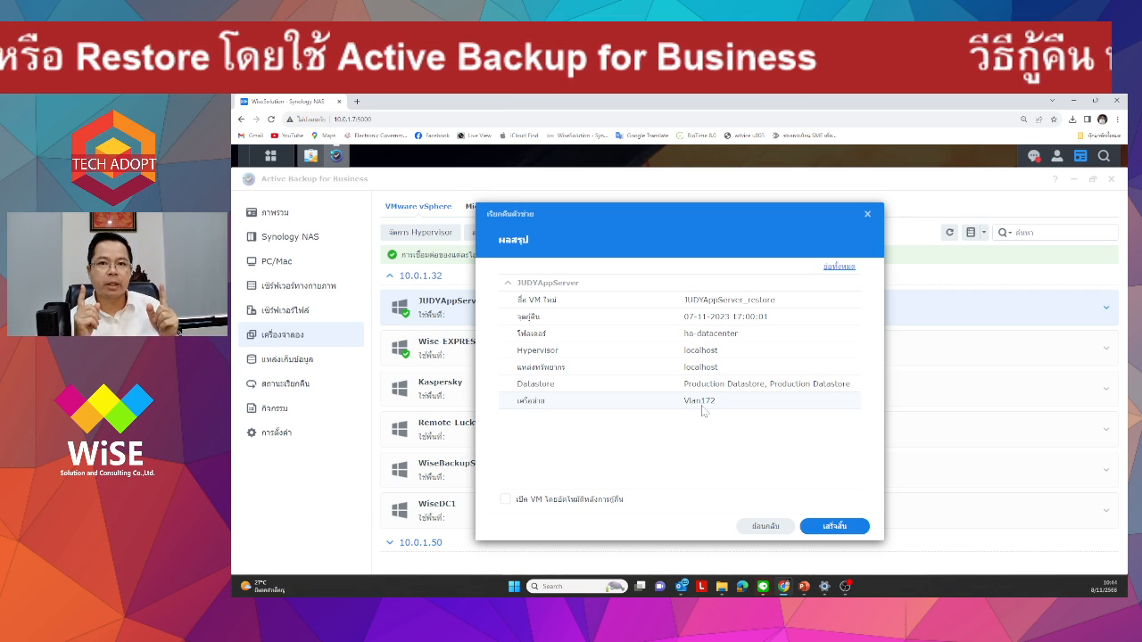
{"action": "left_click", "coordinate": [830, 528]}
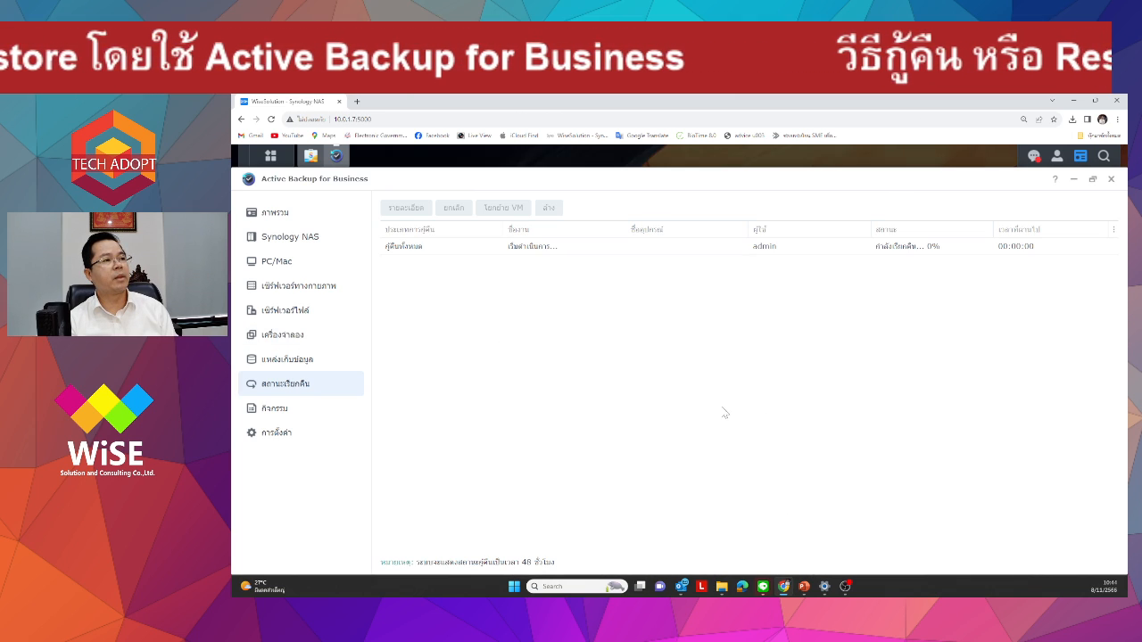
- Check the running JUDYAppServer restore, and examine the overview's ongoing activities, storage status, logs and transfer trend
{"action": "left_click", "coordinate": [423, 251]}
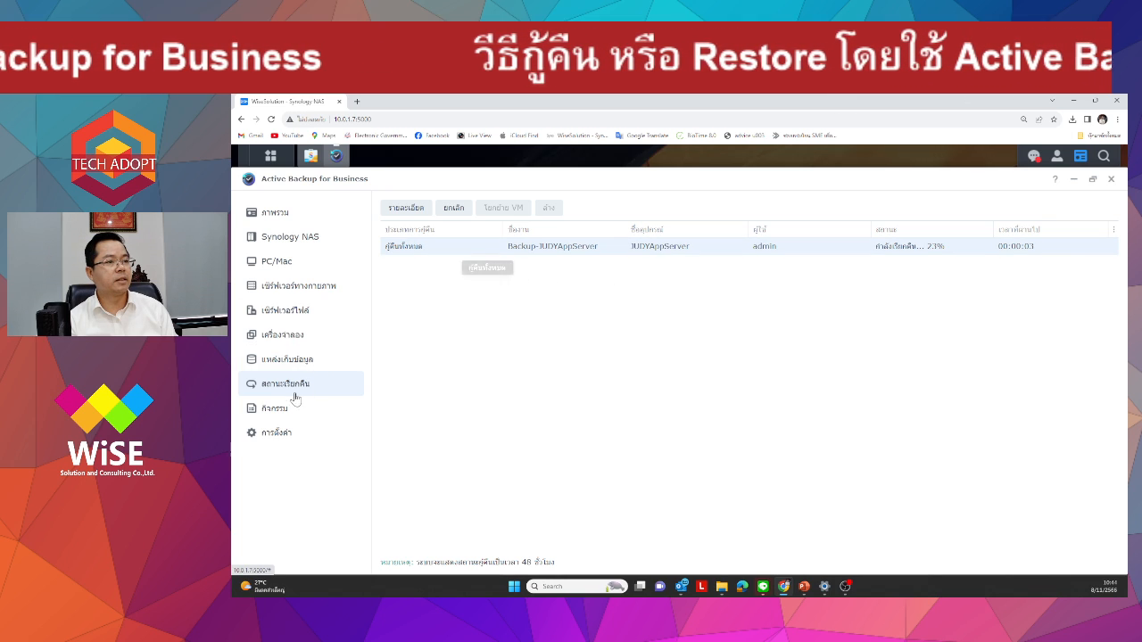
{"action": "left_click", "coordinate": [273, 212]}
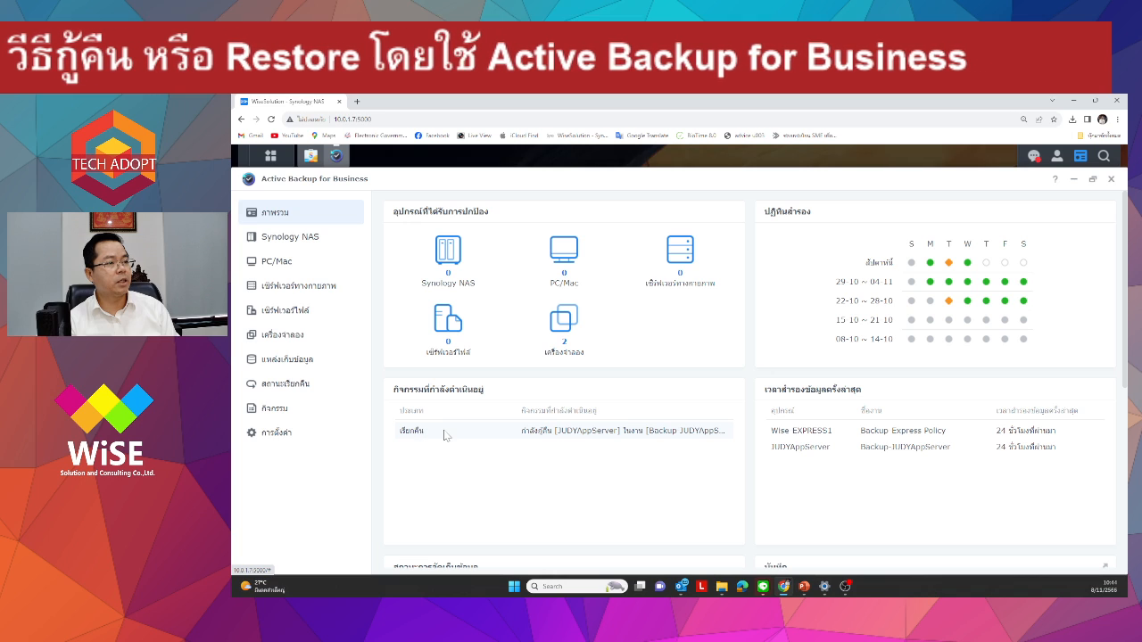
{"action": "scroll", "coordinate": [625, 446], "scroll_direction": "down", "scroll_amount": 5}
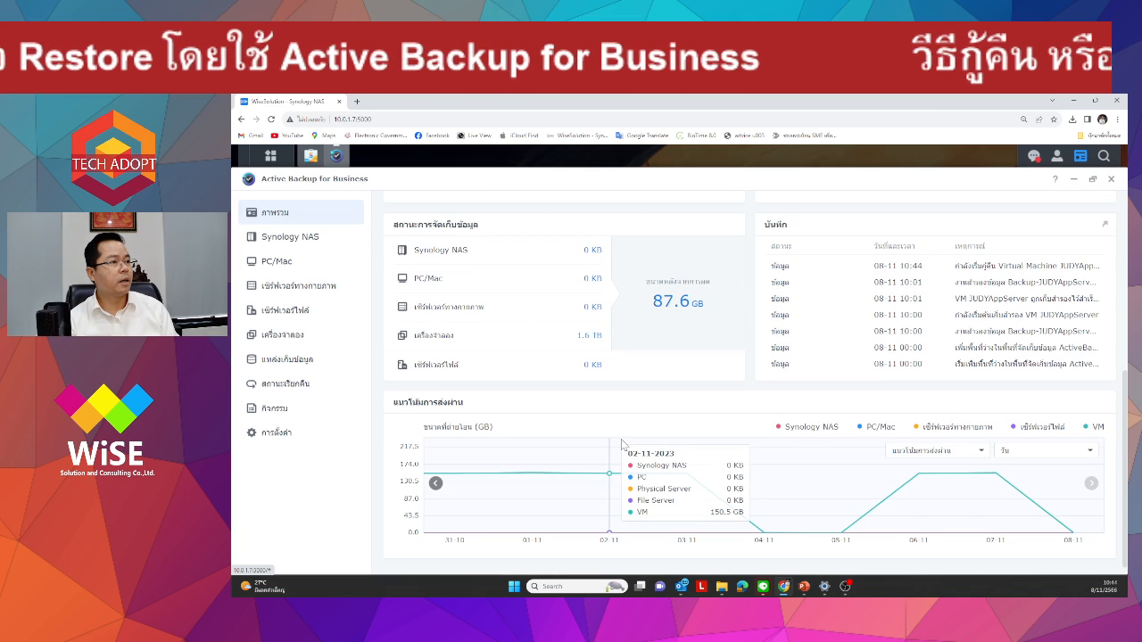
{"action": "scroll", "coordinate": [622, 443], "scroll_direction": "up", "scroll_amount": 5}
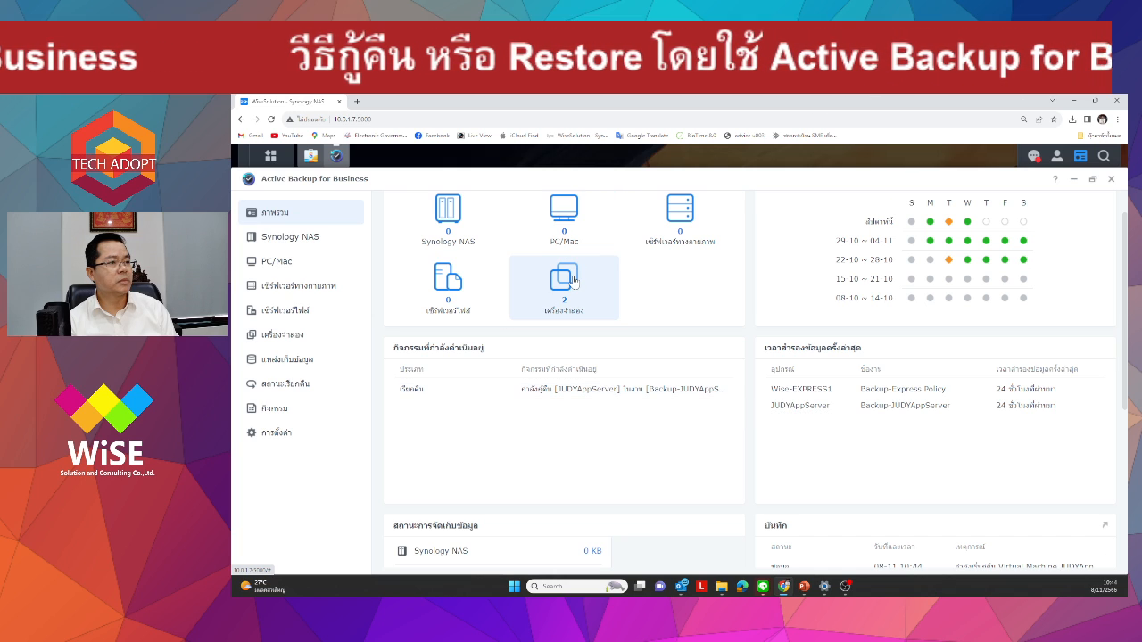
{"action": "scroll", "coordinate": [567, 301], "scroll_direction": "down", "scroll_amount": 4}
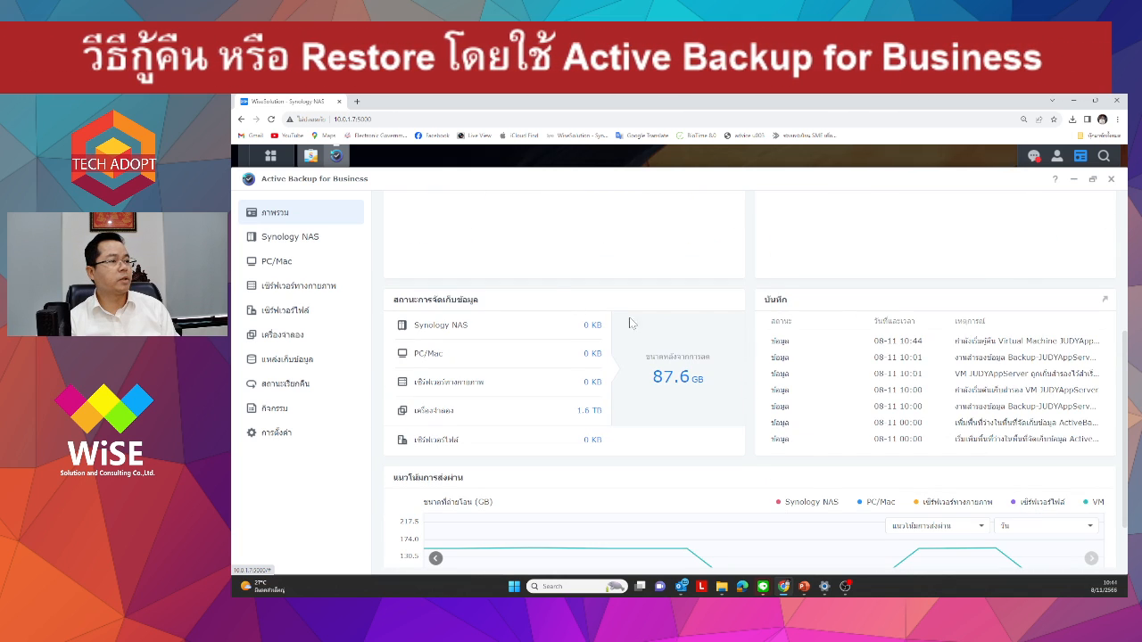
{"action": "scroll", "coordinate": [500, 312], "scroll_direction": "up", "scroll_amount": 4}
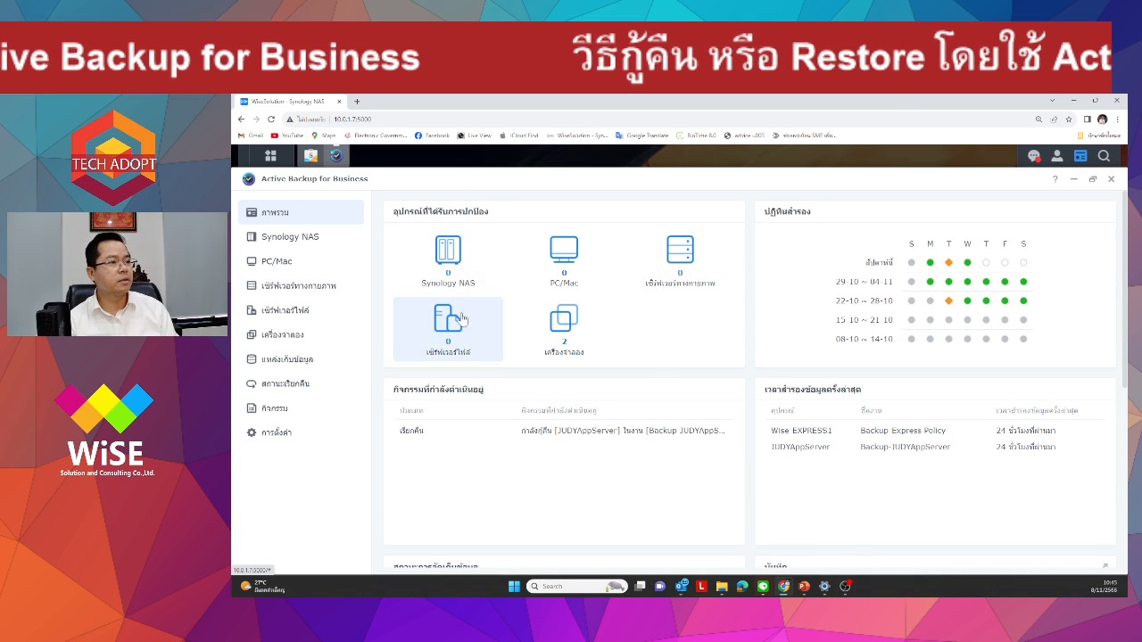
{"action": "left_click", "coordinate": [576, 325]}
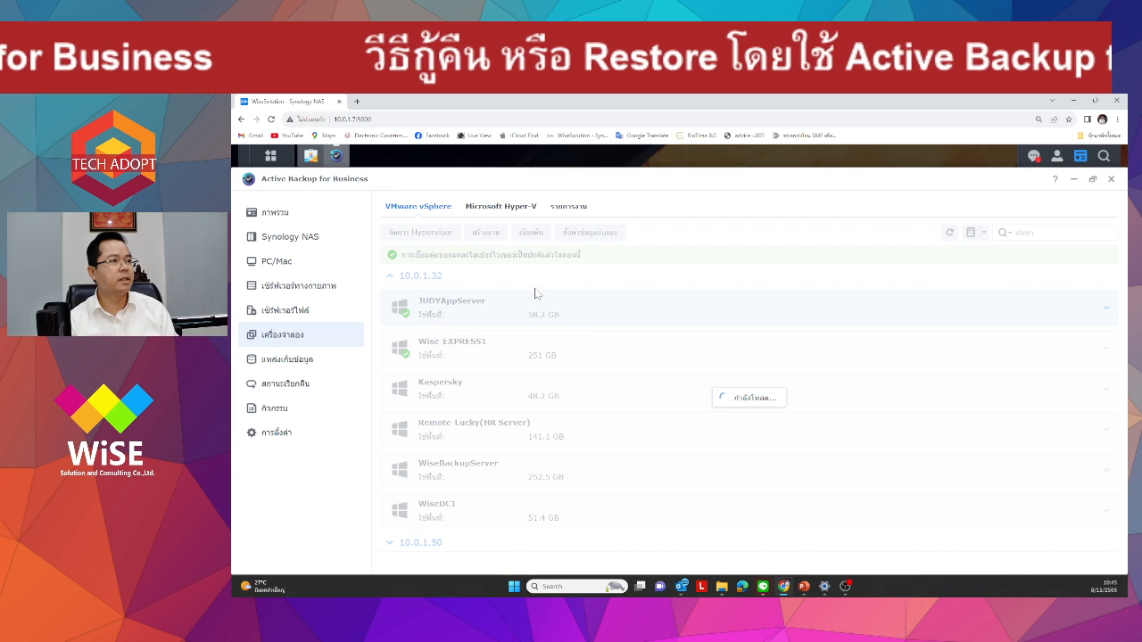
{"action": "left_click", "coordinate": [286, 313]}
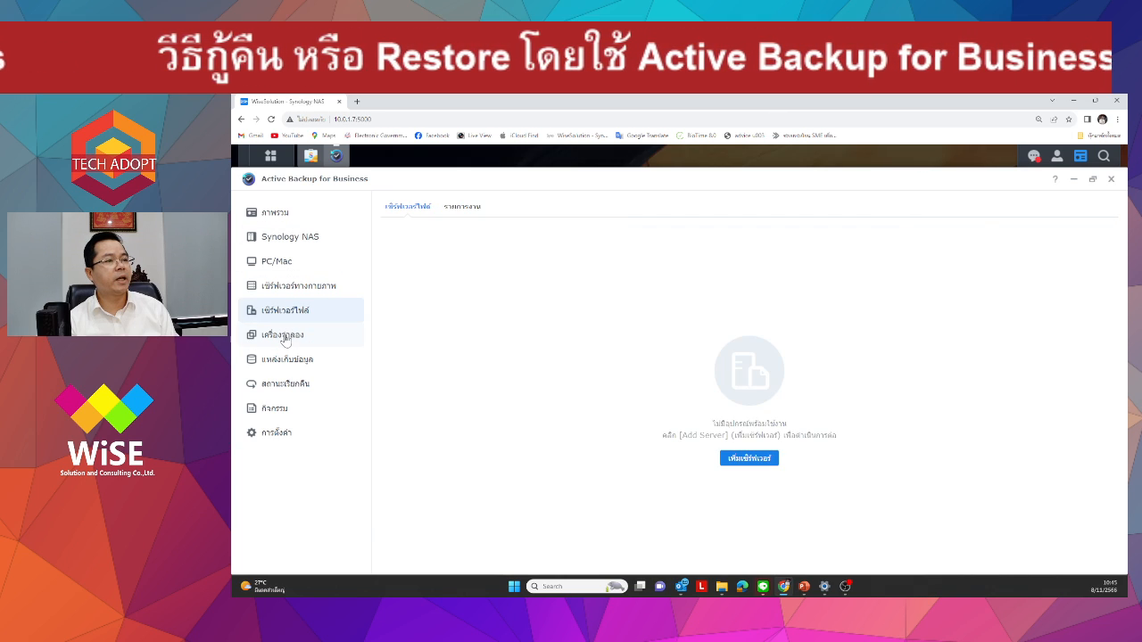
{"action": "left_click", "coordinate": [285, 340]}
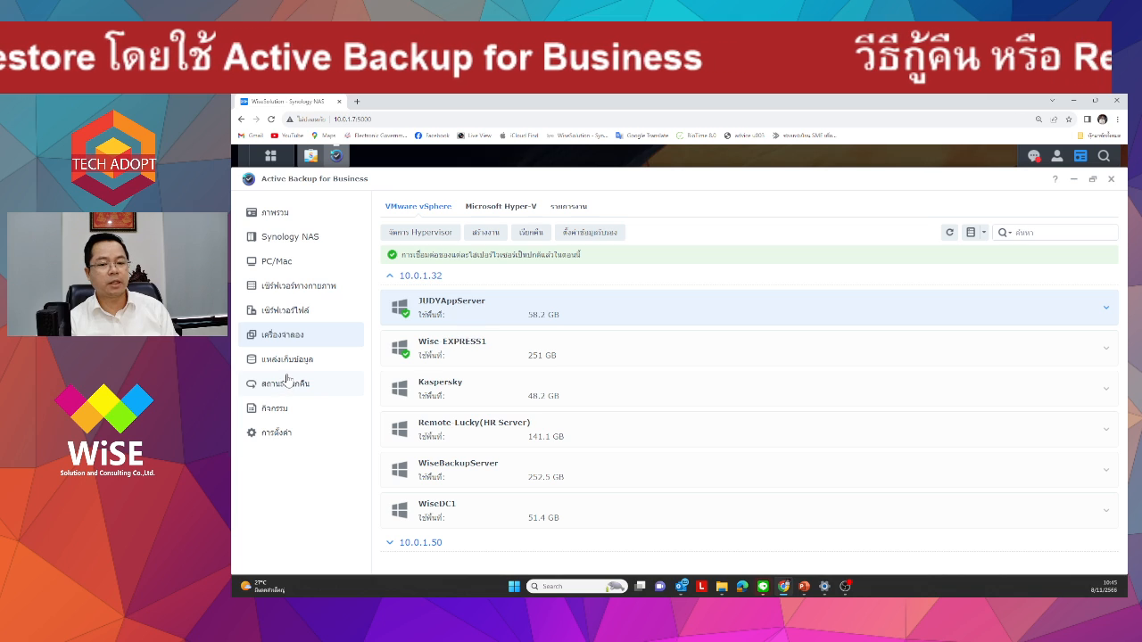
- Show the progress details of the running Backup-JUDYAppServer restore from the restore status list
{"action": "left_click", "coordinate": [271, 214]}
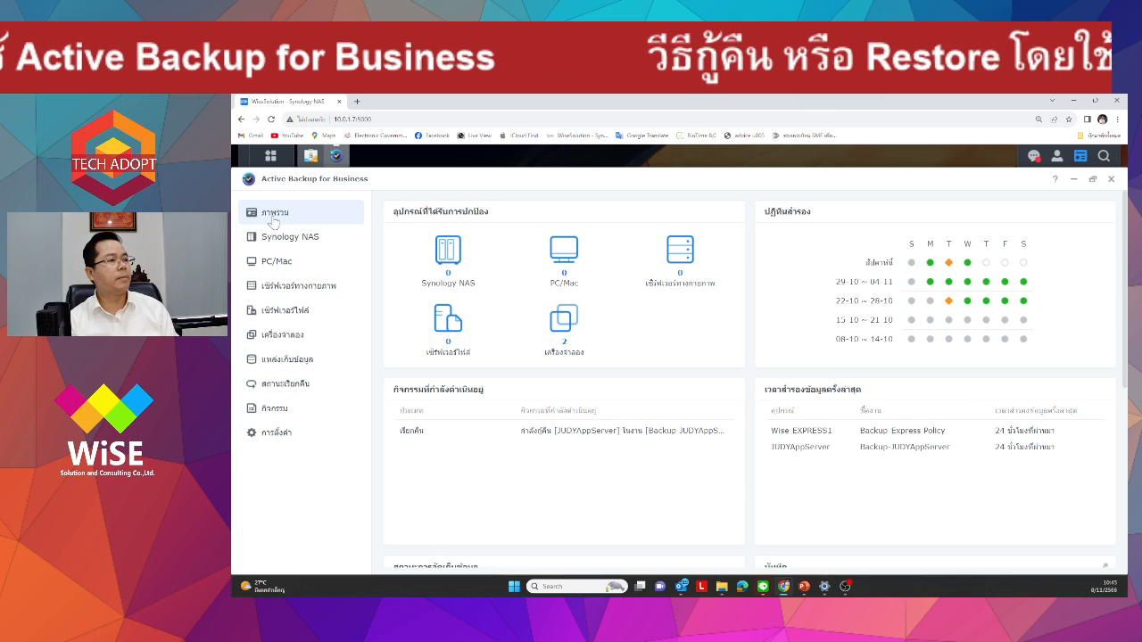
{"action": "left_click", "coordinate": [281, 383]}
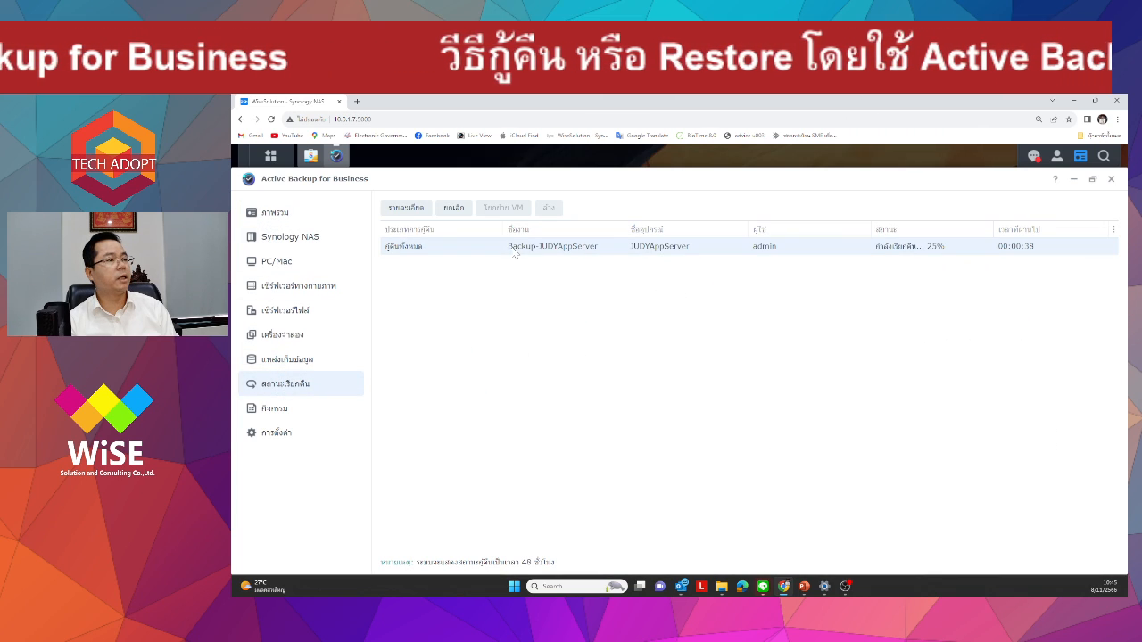
{"action": "double_click", "coordinate": [511, 251]}
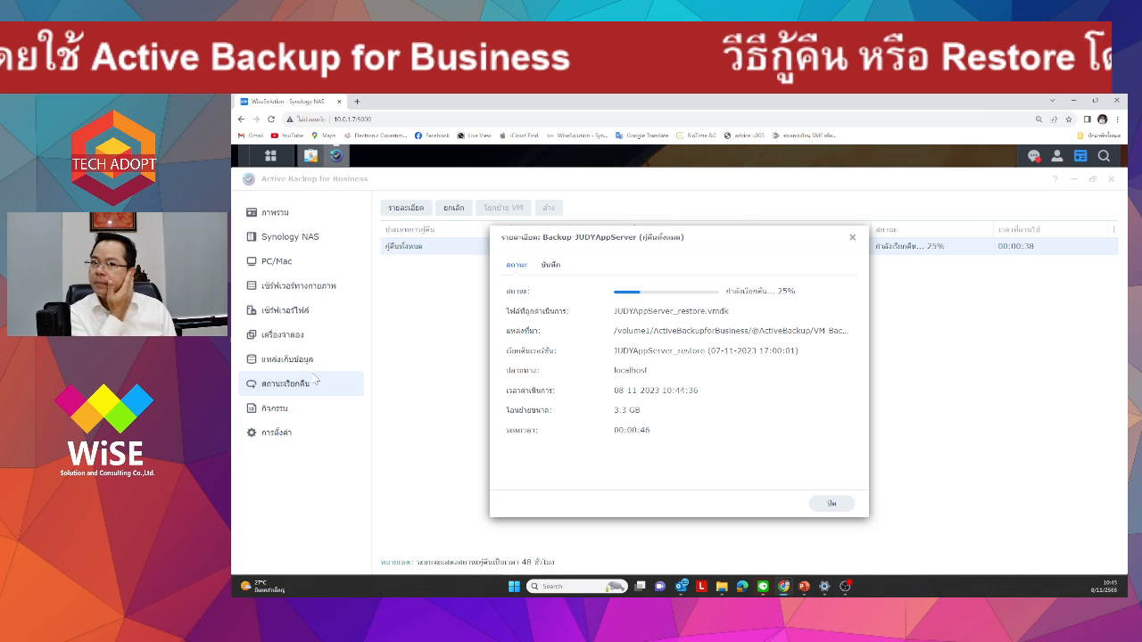
- Bring up the VMware ESXi host client for 10.0.1.50 in a separate browser window and maximize it
{"action": "left_click", "coordinate": [358, 102]}
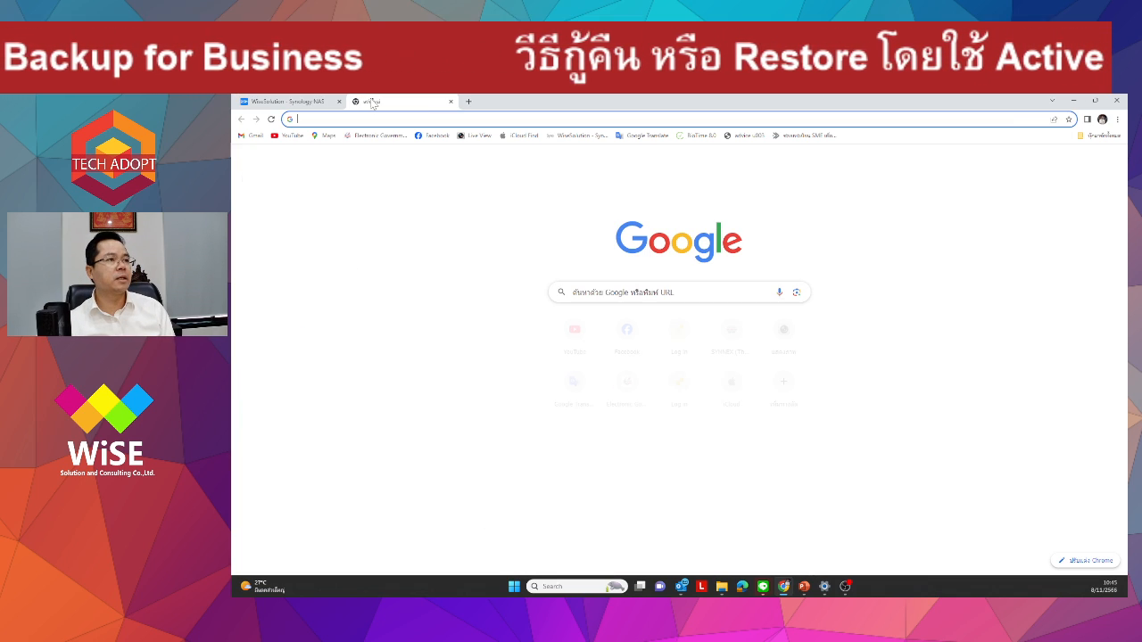
{"action": "left_click_drag", "start_coordinate": [369, 103], "coordinate": [231, 234]}
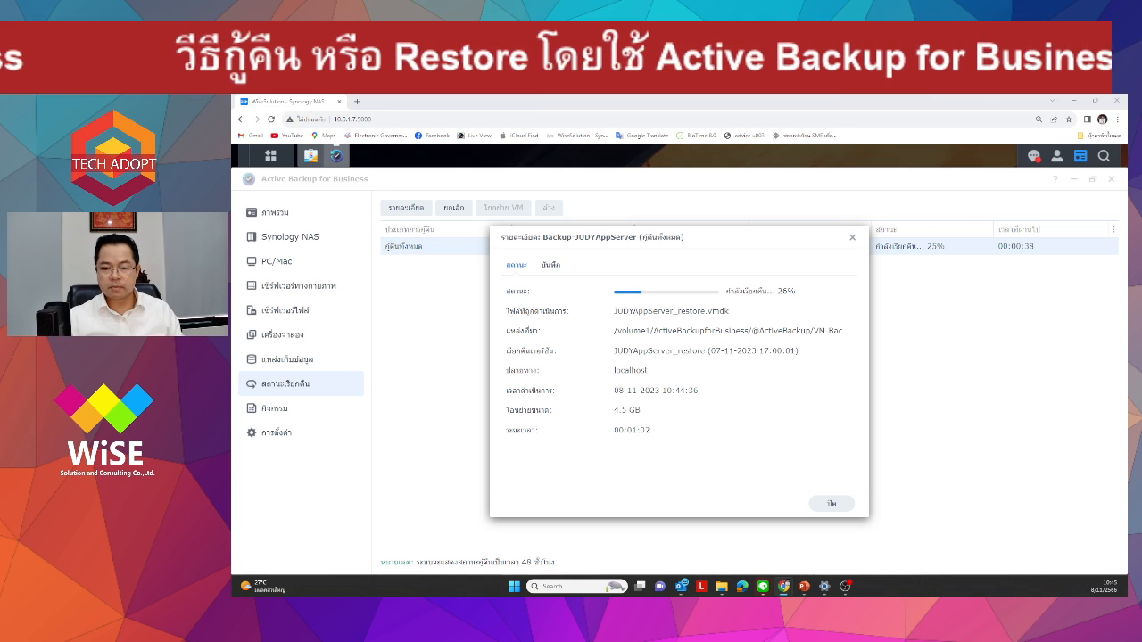
{"action": "left_click_drag", "start_coordinate": [232, 267], "coordinate": [635, 245]}
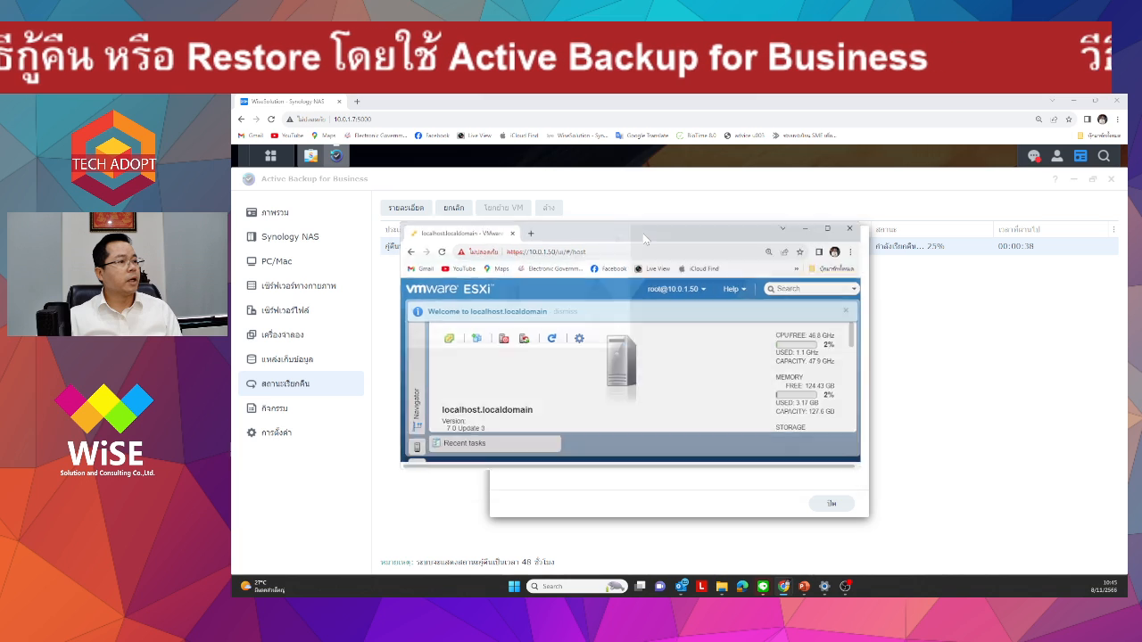
{"action": "double_click", "coordinate": [643, 234]}
- Find JUDYAppServer_restore_2023-11-08_10-44-37 in the ESXi host's virtual machine list and select it to view its summary
{"action": "left_click", "coordinate": [249, 256]}
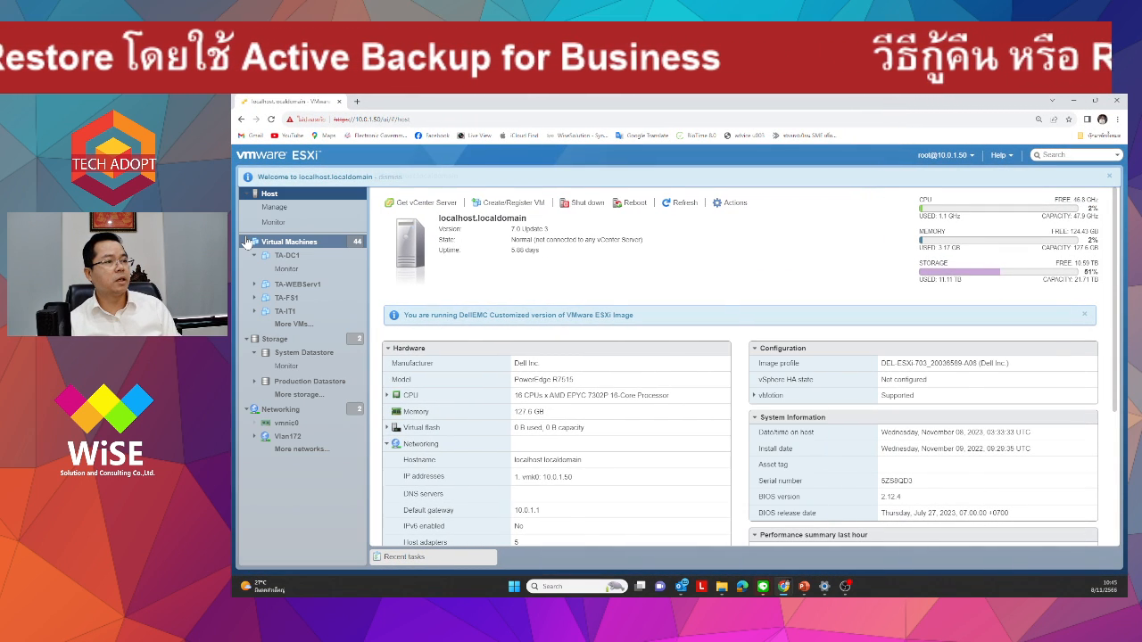
{"action": "left_click", "coordinate": [276, 241]}
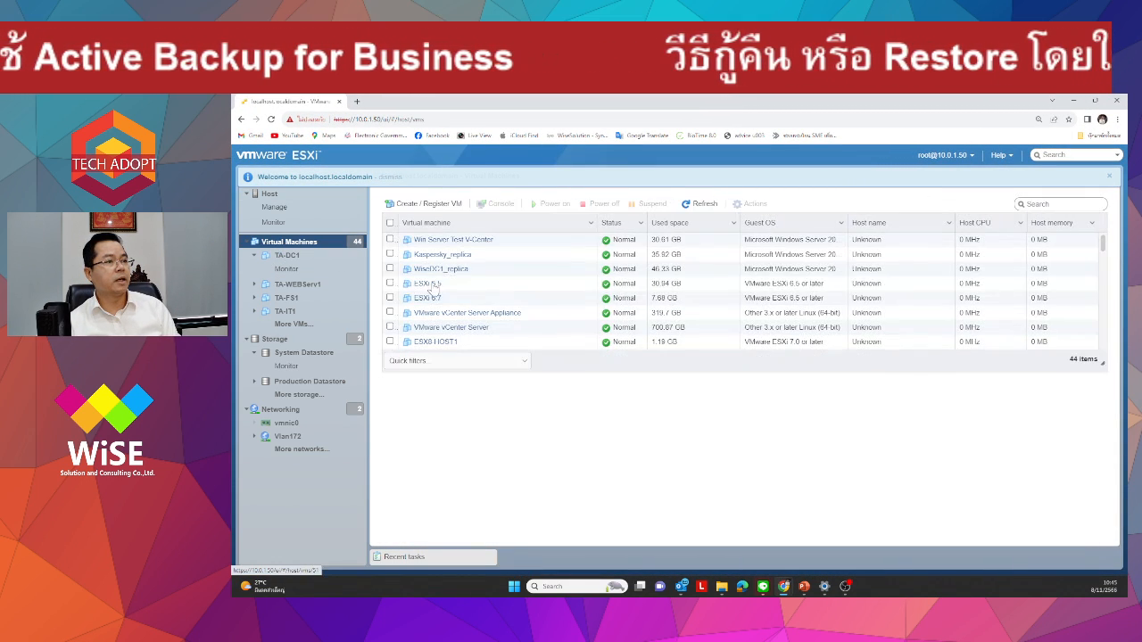
{"action": "scroll", "coordinate": [489, 306], "scroll_direction": "down", "scroll_amount": 10}
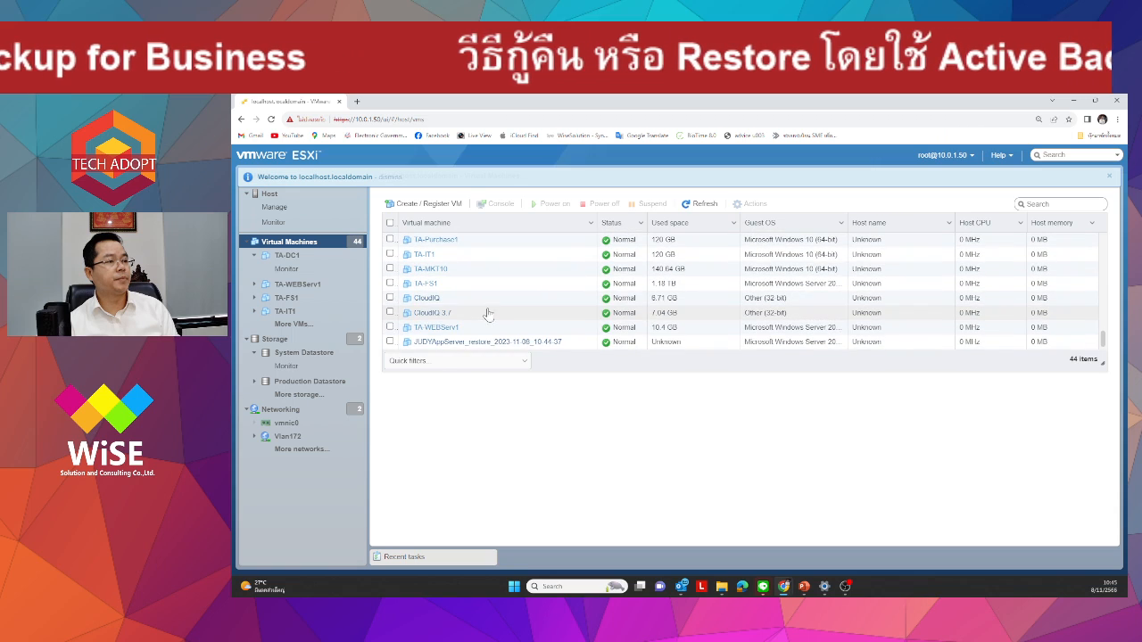
{"action": "left_click", "coordinate": [568, 348]}
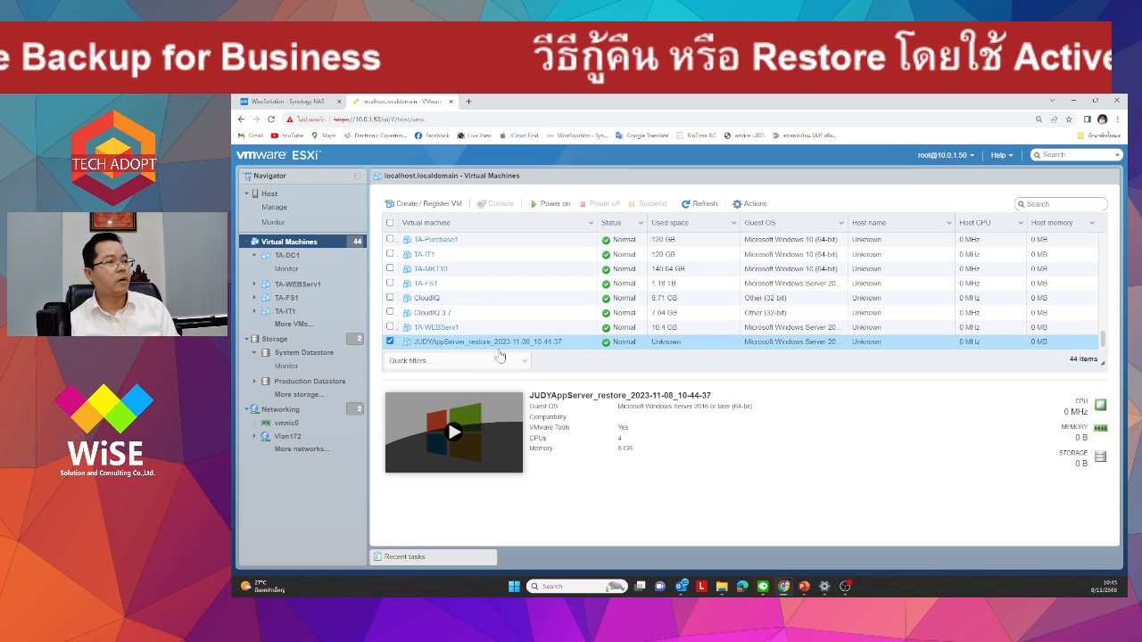
- Examine the ESXi host's recent tasks for the restored VM, and return to the restore progress details in Active Backup for Business
{"action": "left_click", "coordinate": [269, 194]}
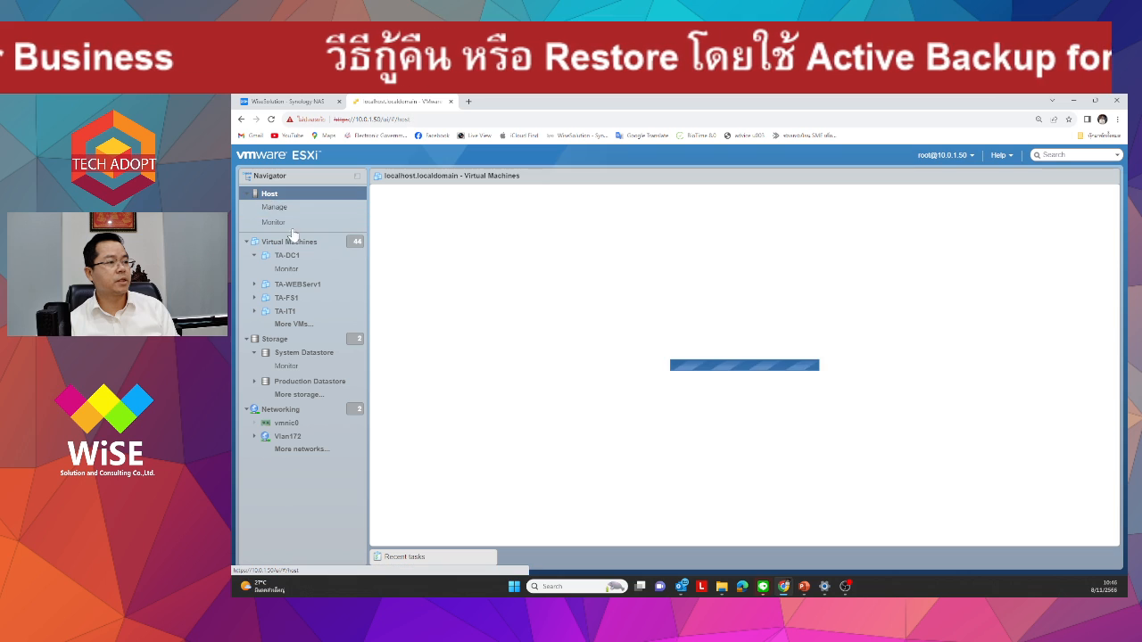
{"action": "left_click", "coordinate": [403, 558]}
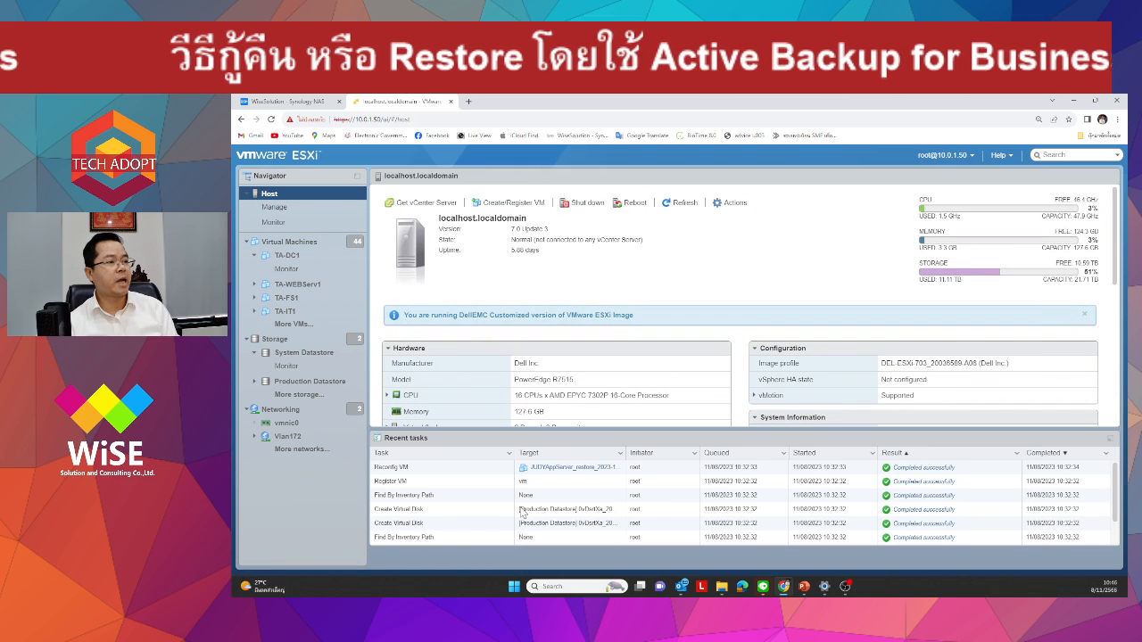
{"action": "scroll", "coordinate": [455, 486], "scroll_direction": "down", "scroll_amount": 2}
{"action": "scroll", "coordinate": [459, 502], "scroll_direction": "up", "scroll_amount": 2}
{"action": "left_click", "coordinate": [469, 470]}
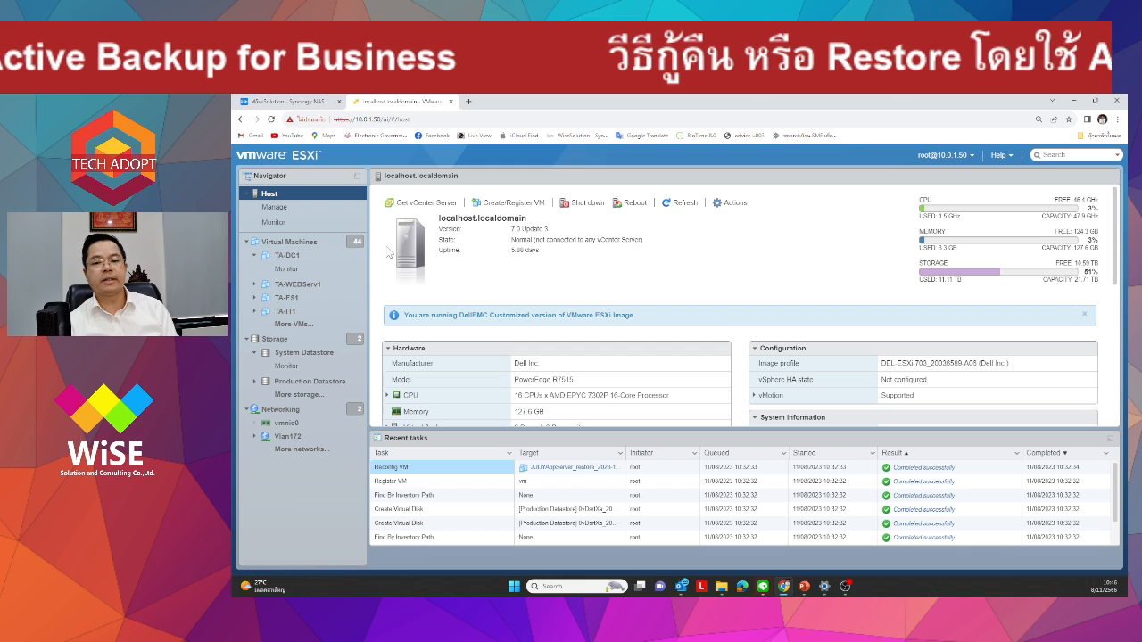
{"action": "left_click", "coordinate": [284, 102]}
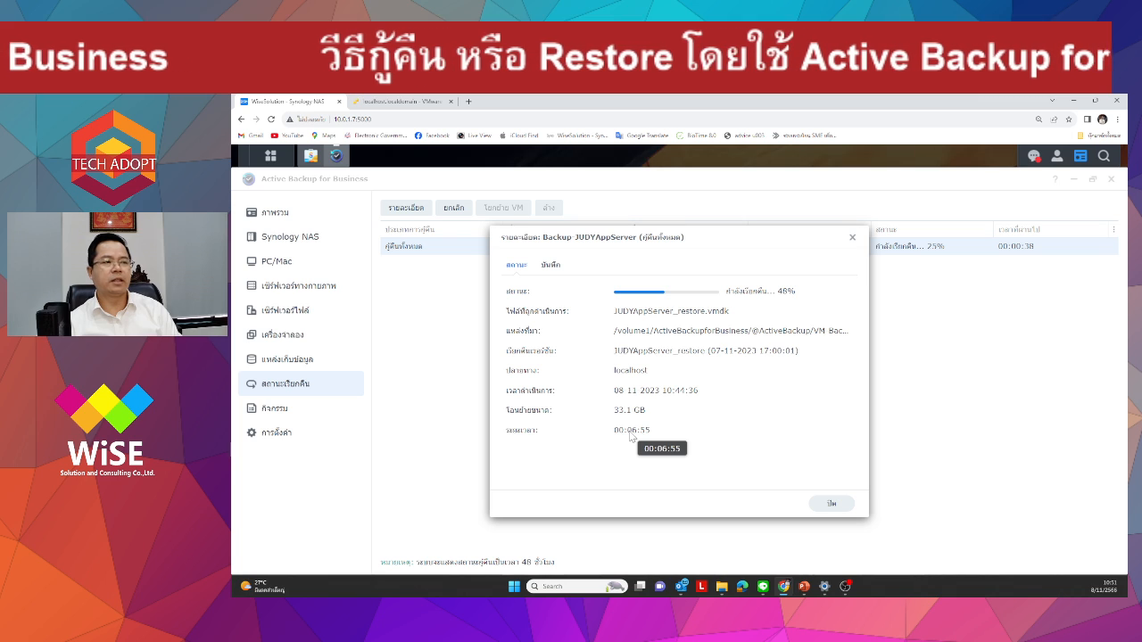
- Monitor the ESXi host's recent tasks and the Backup-JUDYAppServer restore progress until it finishes, and close the restore details
{"action": "left_click", "coordinate": [403, 102]}
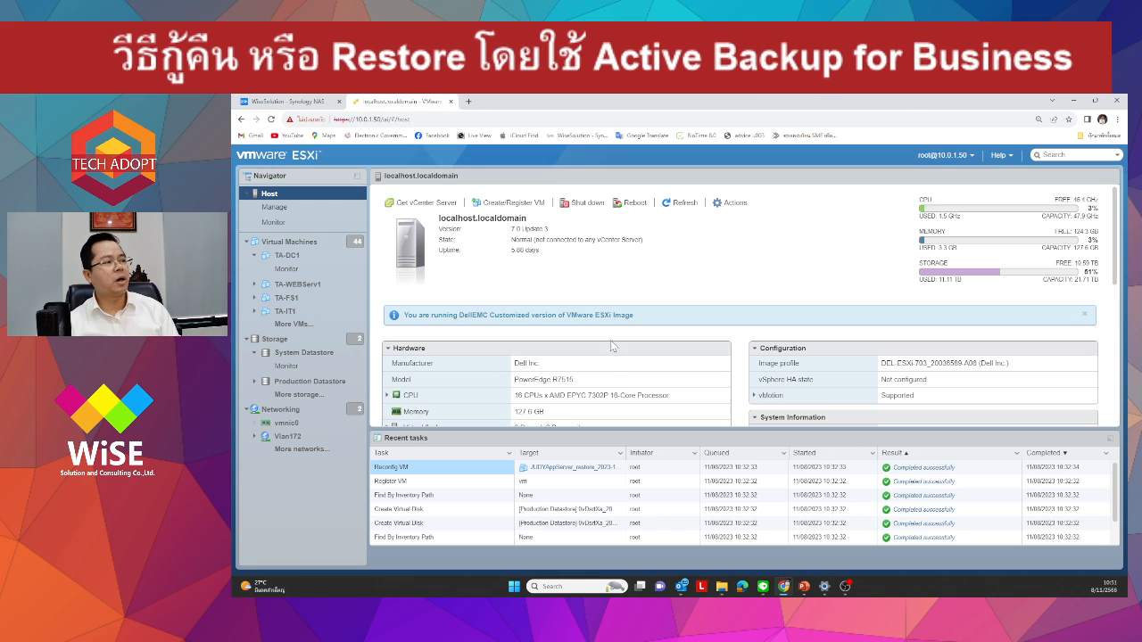
{"action": "scroll", "coordinate": [627, 376], "scroll_direction": "down", "scroll_amount": 5}
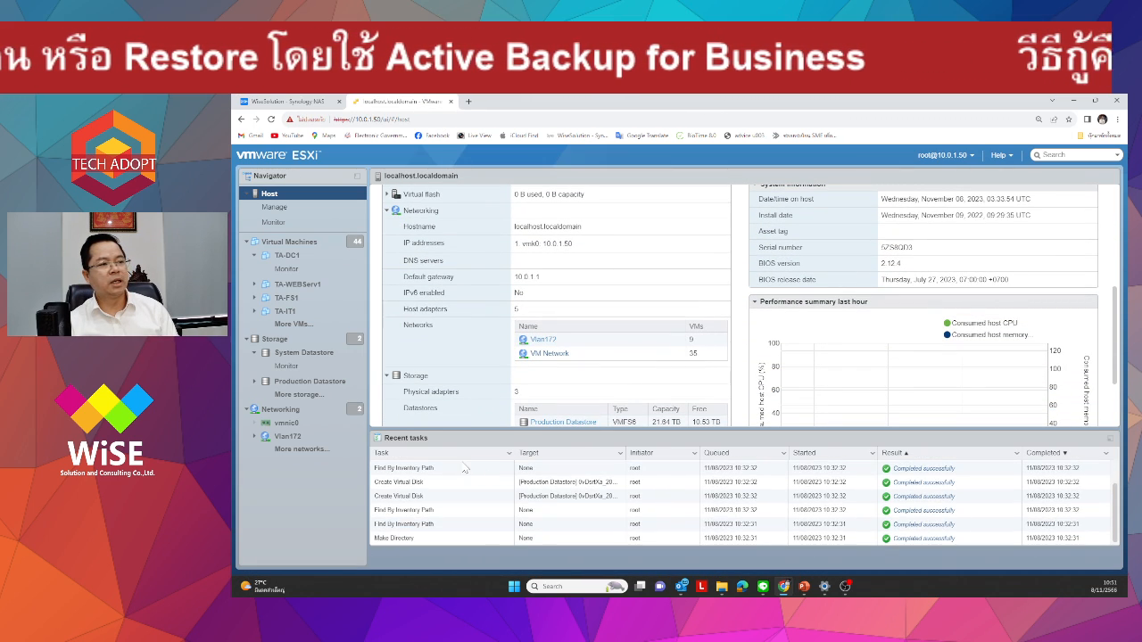
{"action": "left_click", "coordinate": [284, 101]}
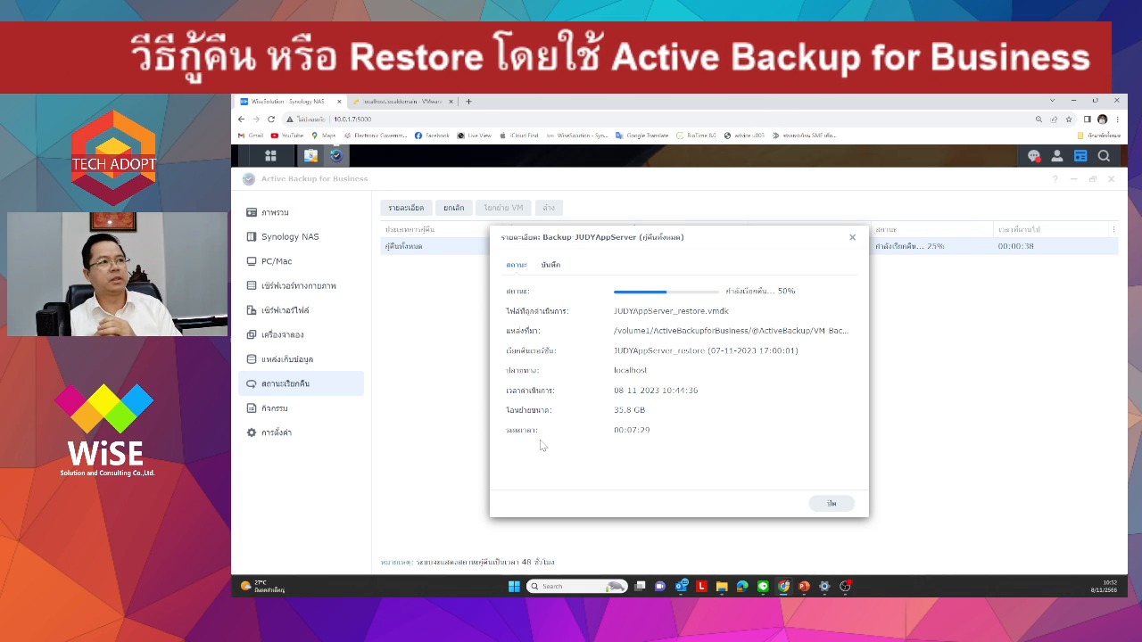
{"action": "left_click", "coordinate": [402, 101]}
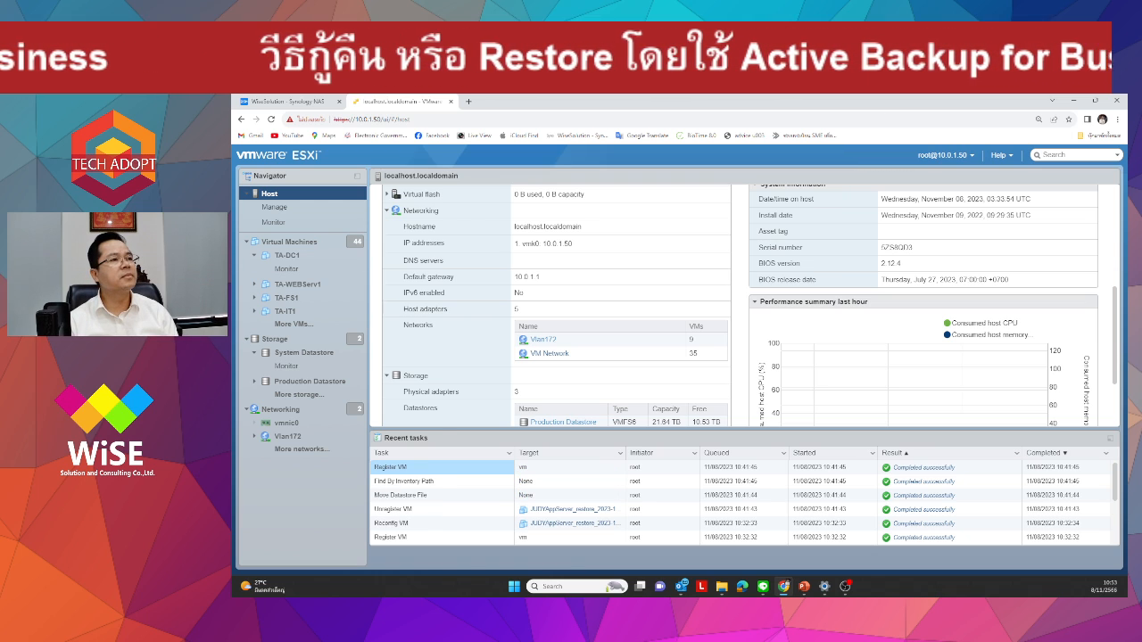
{"action": "left_click", "coordinate": [309, 102]}
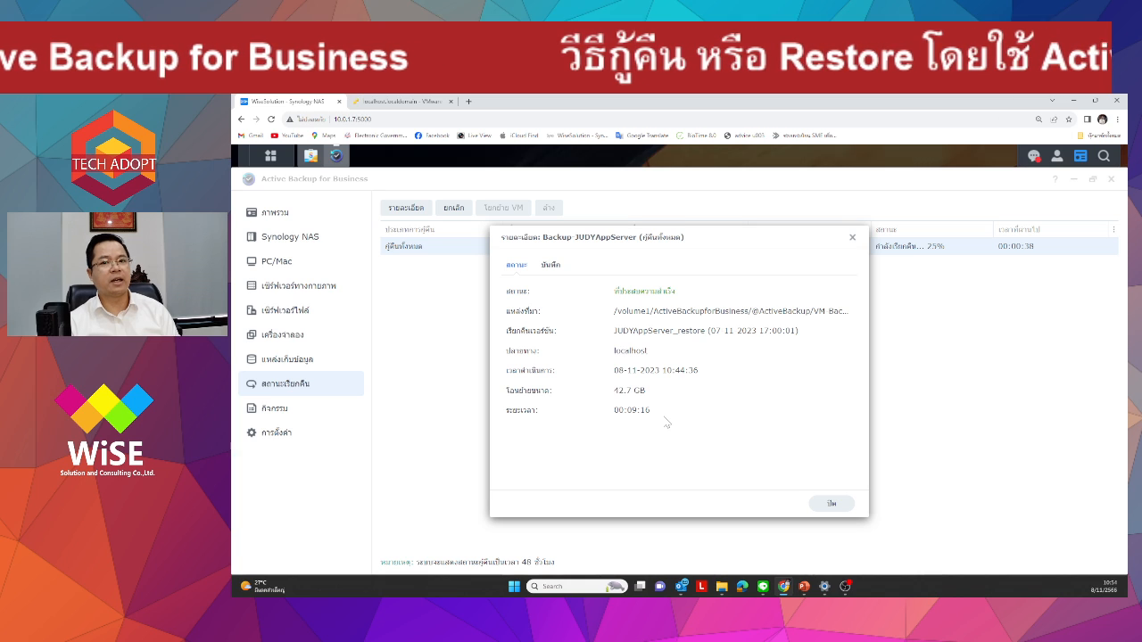
{"action": "left_click", "coordinate": [832, 503]}
- Find JUDYAppServer_restore in the ESXi host's virtual machine list and select it
{"action": "left_click", "coordinate": [392, 101]}
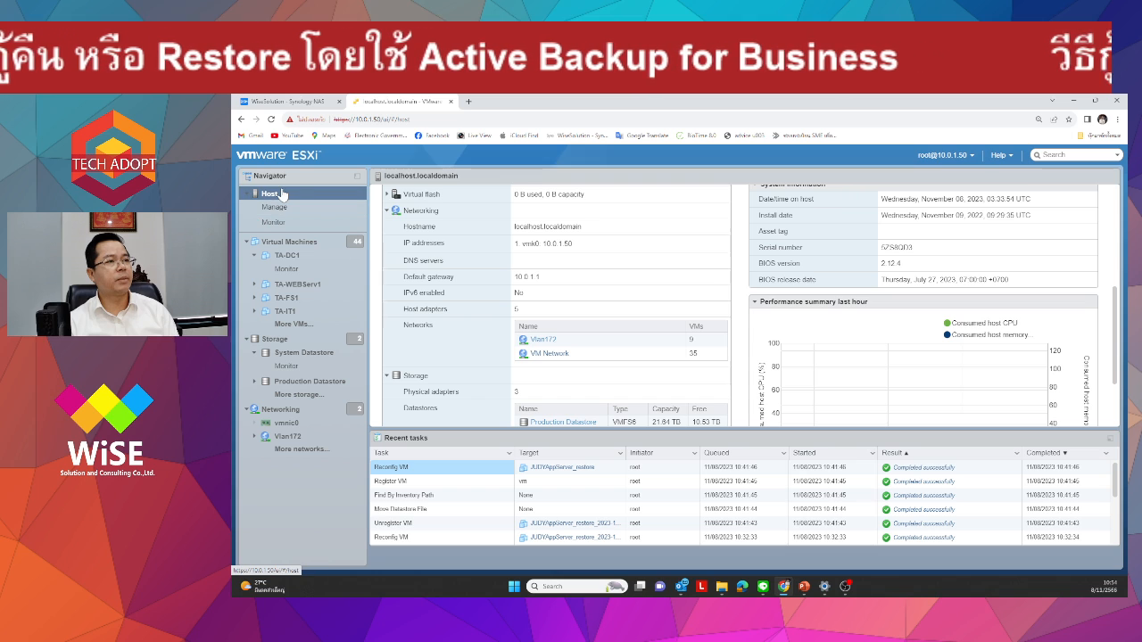
{"action": "left_click", "coordinate": [286, 240]}
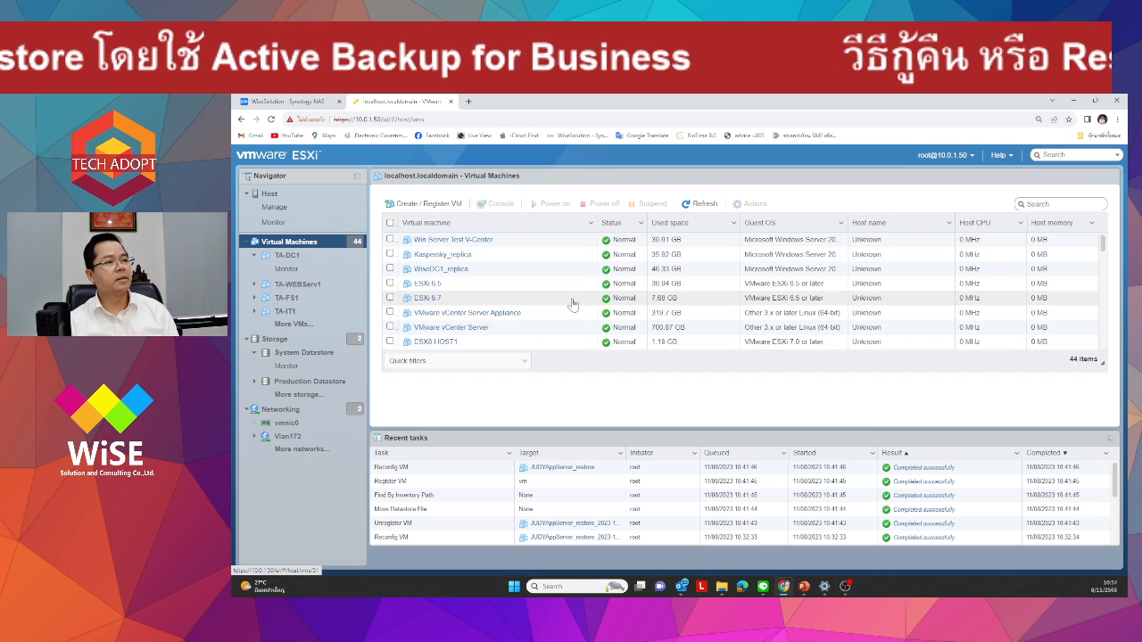
{"action": "scroll", "coordinate": [505, 329], "scroll_direction": "down", "scroll_amount": 5}
{"action": "scroll", "coordinate": [566, 357], "scroll_direction": "down", "scroll_amount": 6}
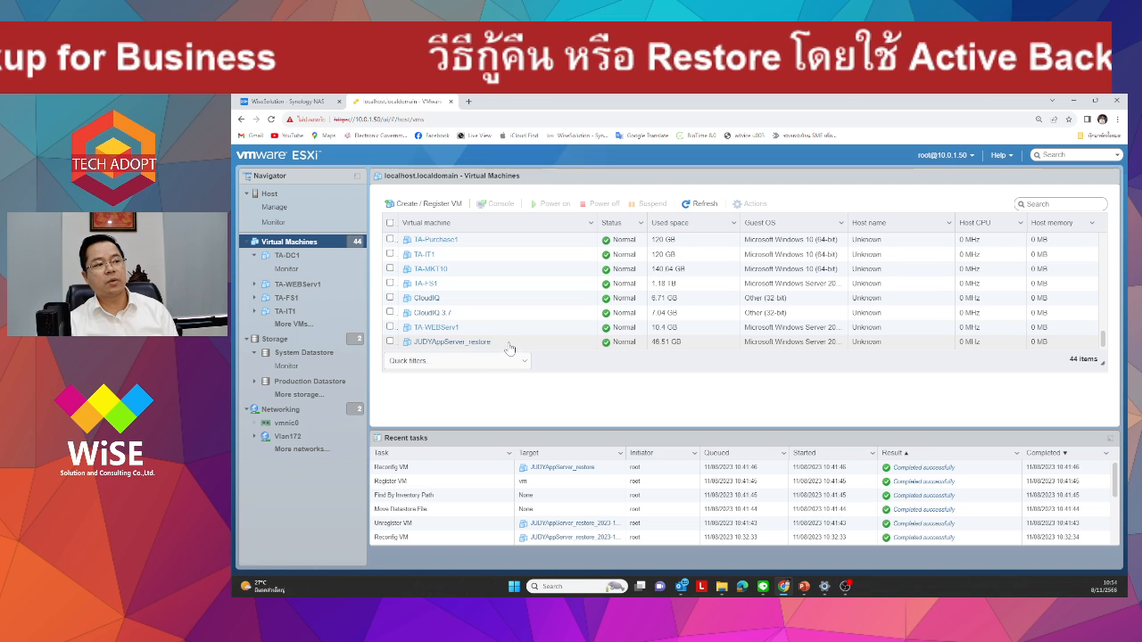
{"action": "left_click", "coordinate": [510, 346]}
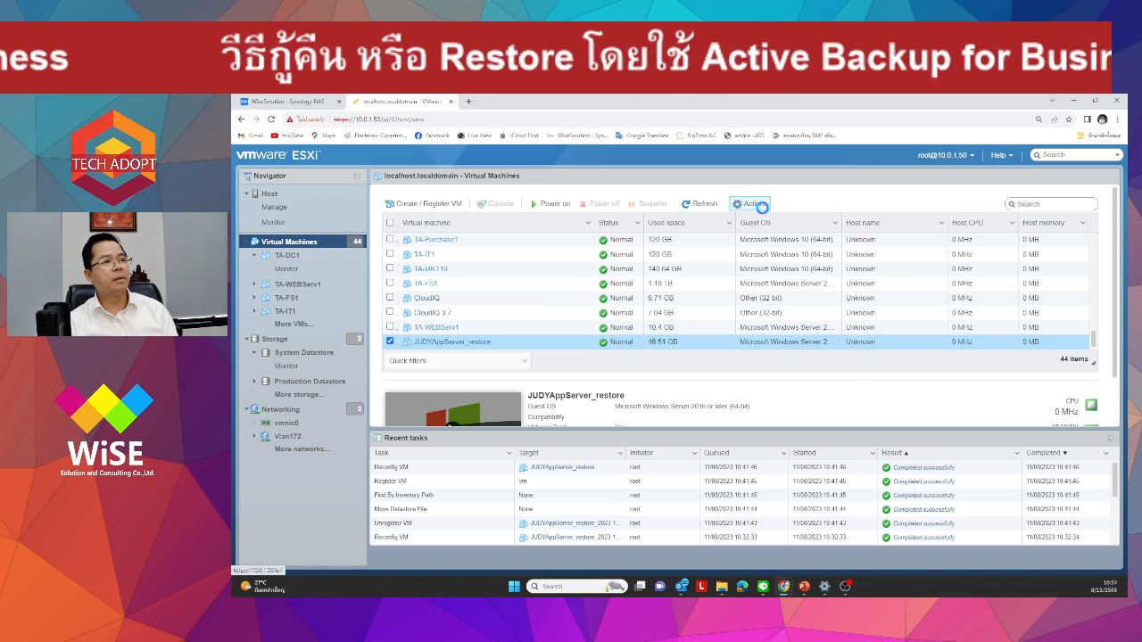
- Edit the settings of JUDYAppServer_restore so that Network Adapter 1 on Vlan172 is disconnected, and save them
{"action": "left_click", "coordinate": [752, 203]}
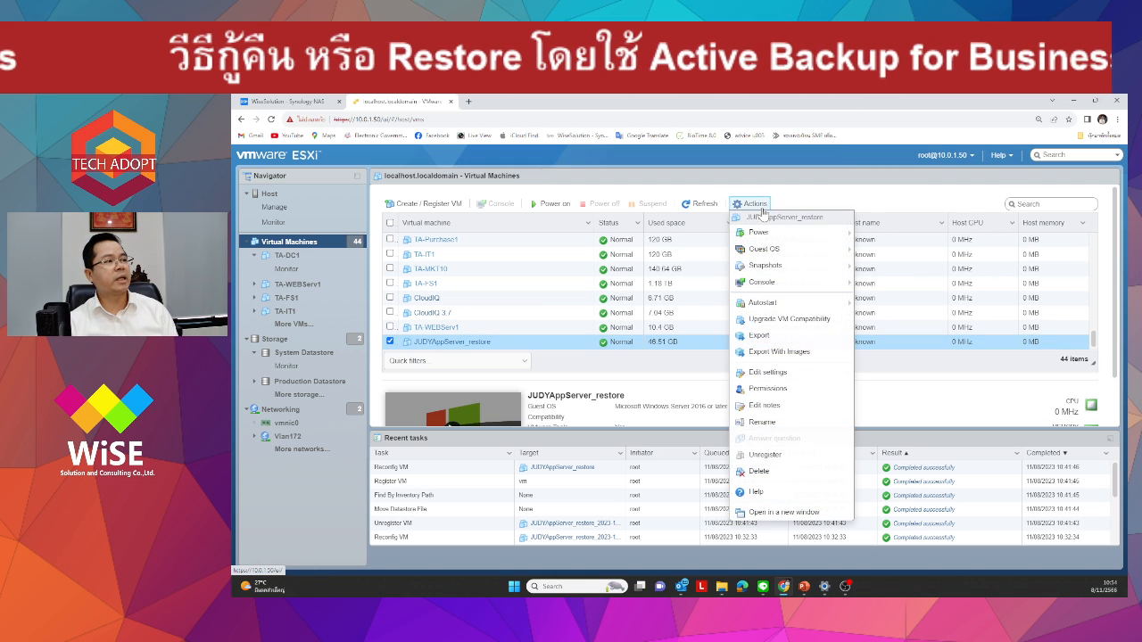
{"action": "left_click", "coordinate": [768, 372]}
{"action": "scroll", "coordinate": [528, 297], "scroll_direction": "down", "scroll_amount": 2}
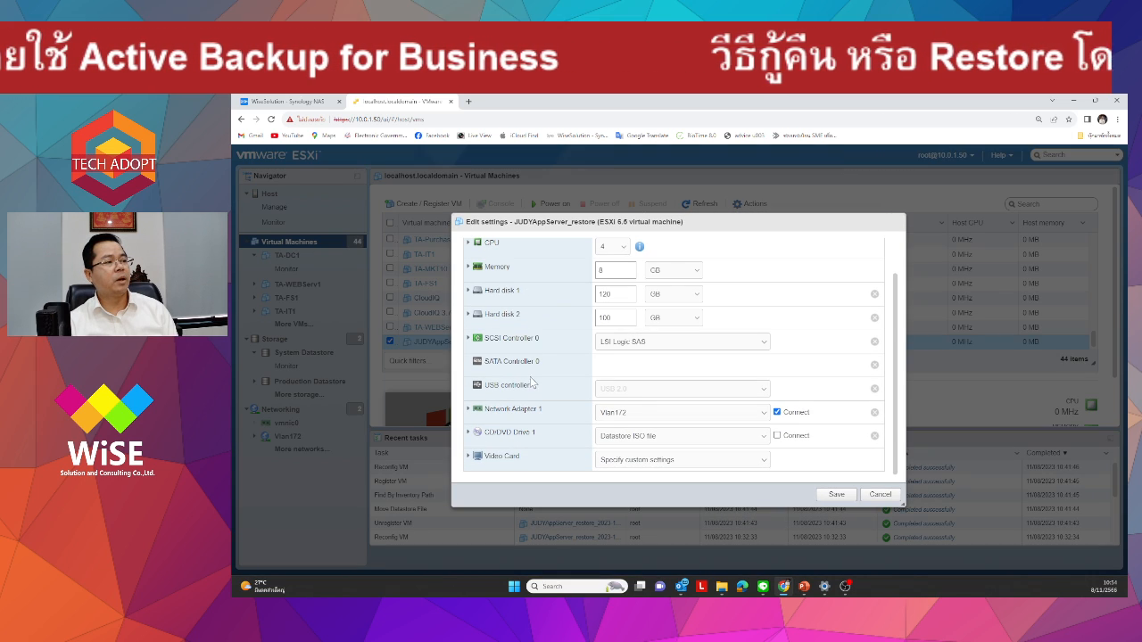
{"action": "left_click", "coordinate": [776, 412]}
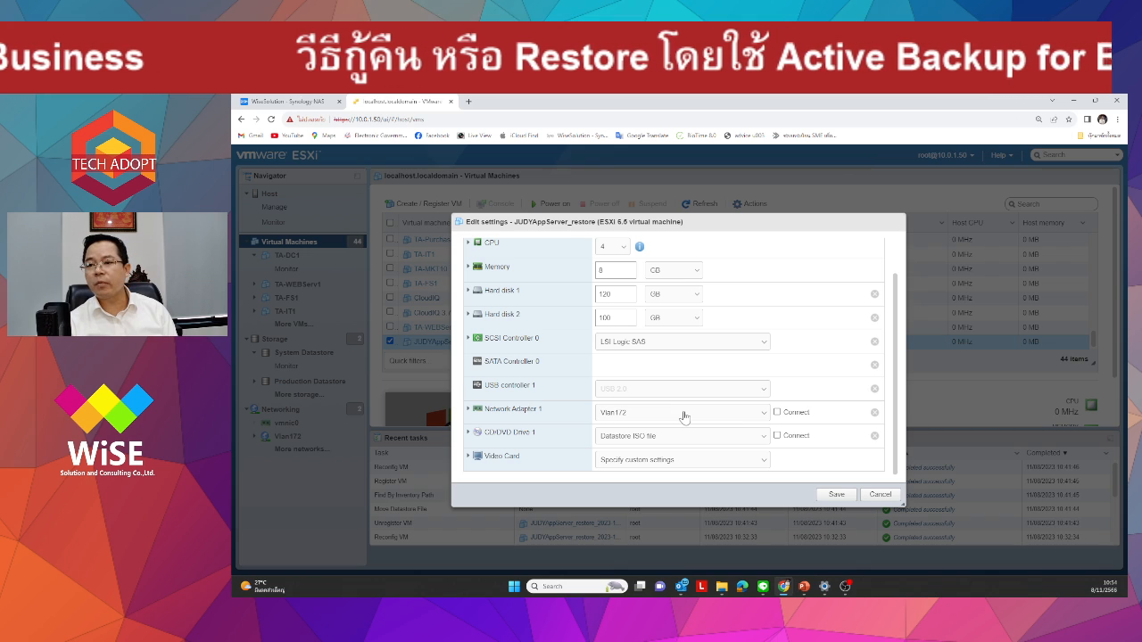
{"action": "left_click", "coordinate": [776, 412]}
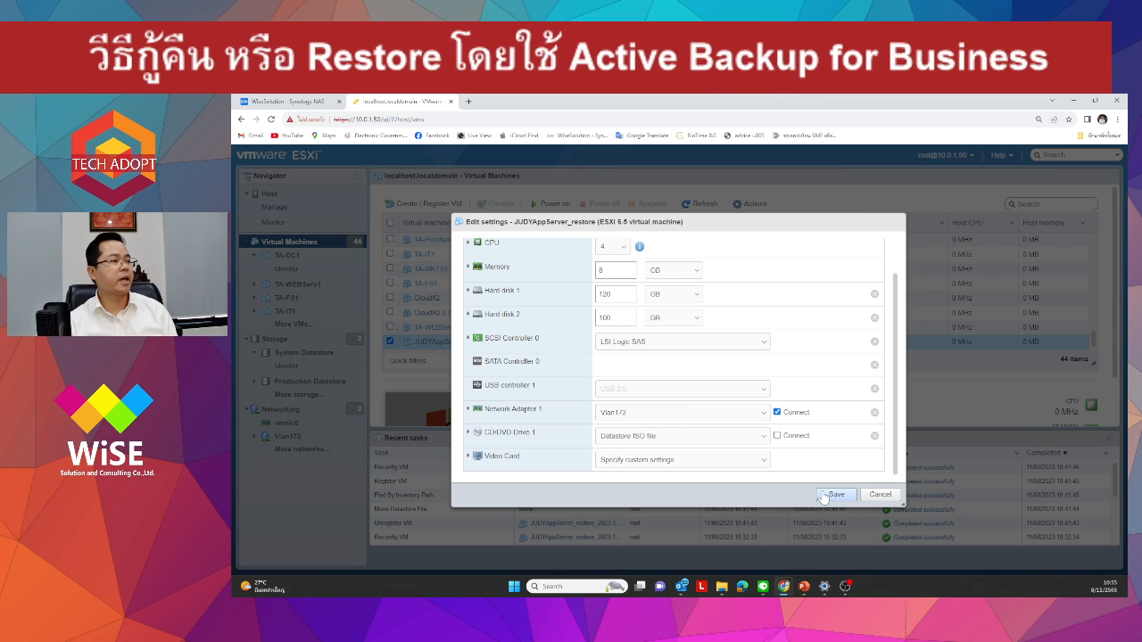
{"action": "left_click", "coordinate": [776, 412]}
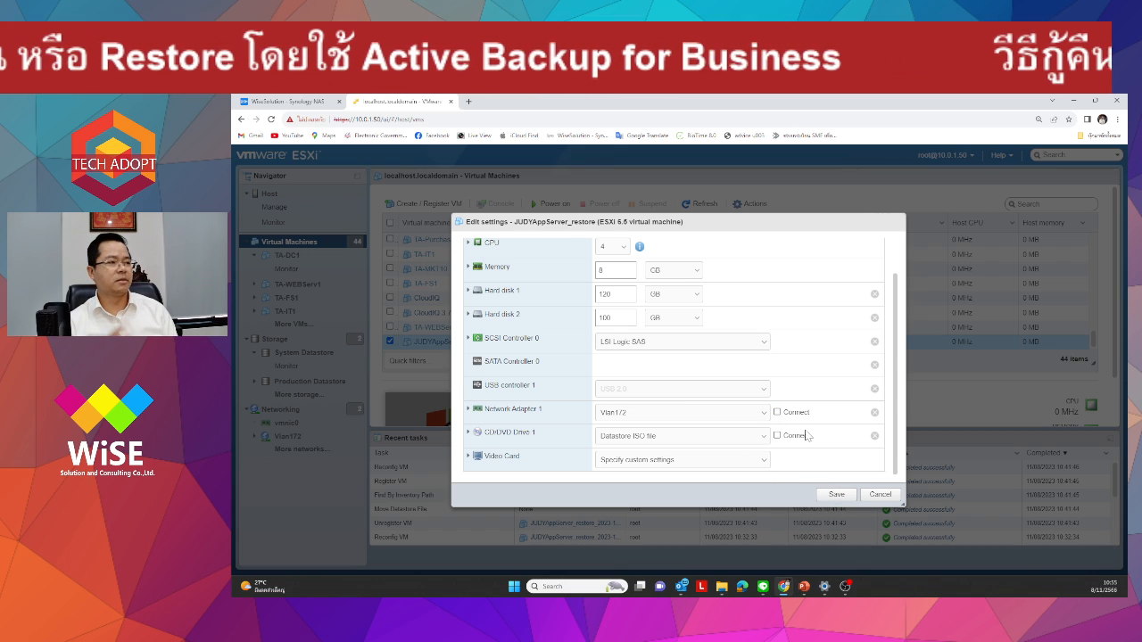
{"action": "scroll", "coordinate": [621, 311], "scroll_direction": "up", "scroll_amount": 3}
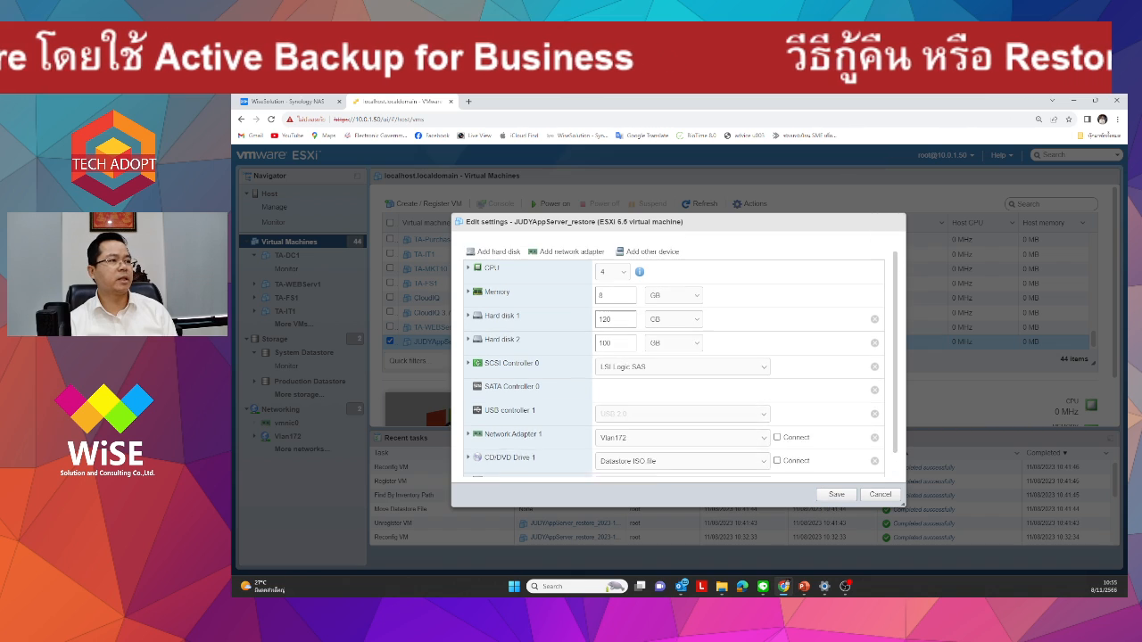
{"action": "left_click", "coordinate": [490, 287]}
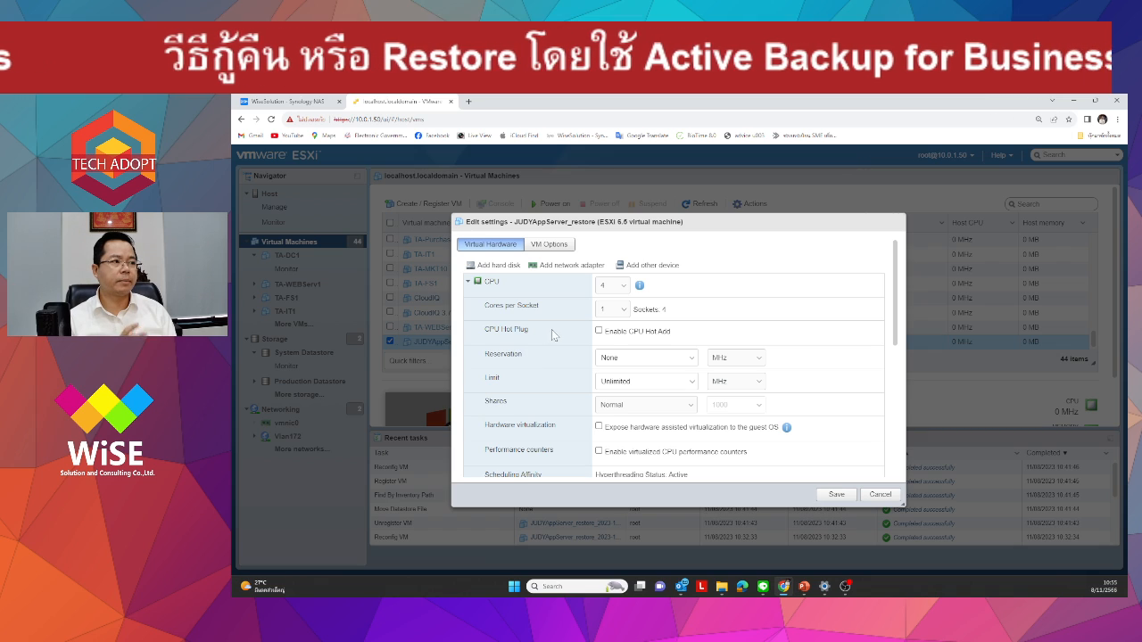
{"action": "left_click", "coordinate": [488, 287]}
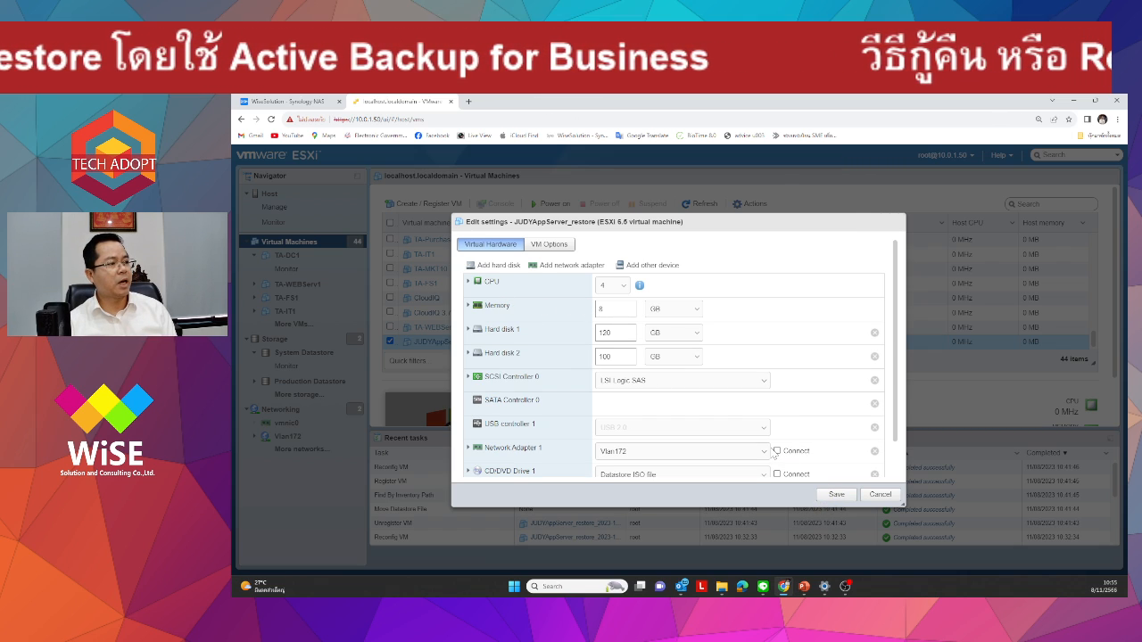
{"action": "left_click", "coordinate": [837, 495]}
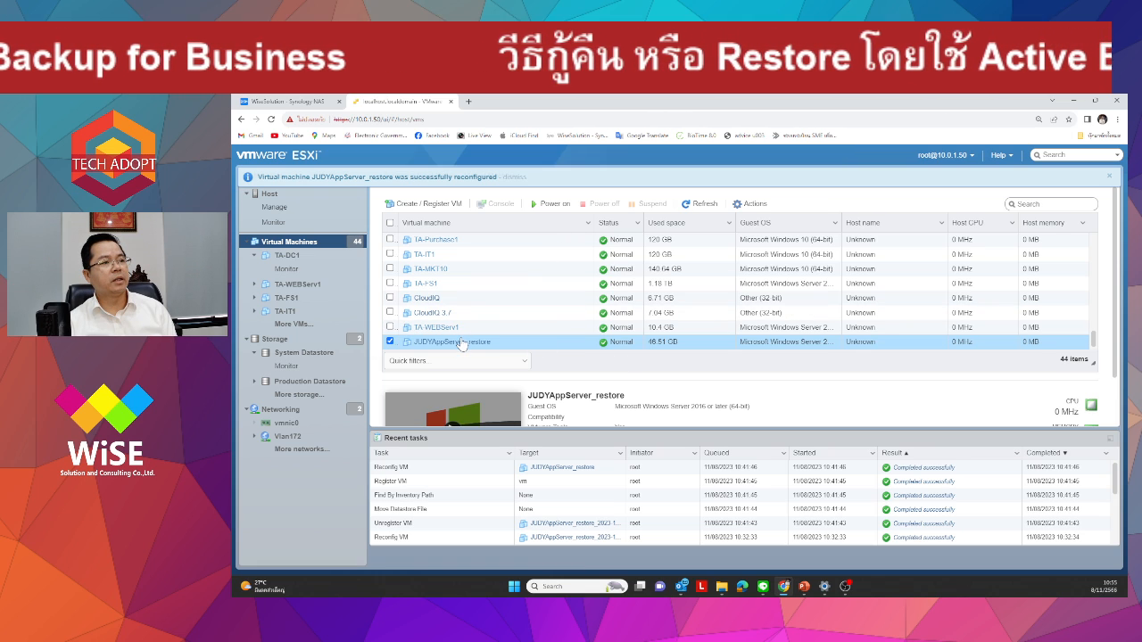
- Power on JUDYAppServer_restore and open its console to watch Windows boot
{"action": "left_click", "coordinate": [547, 203]}
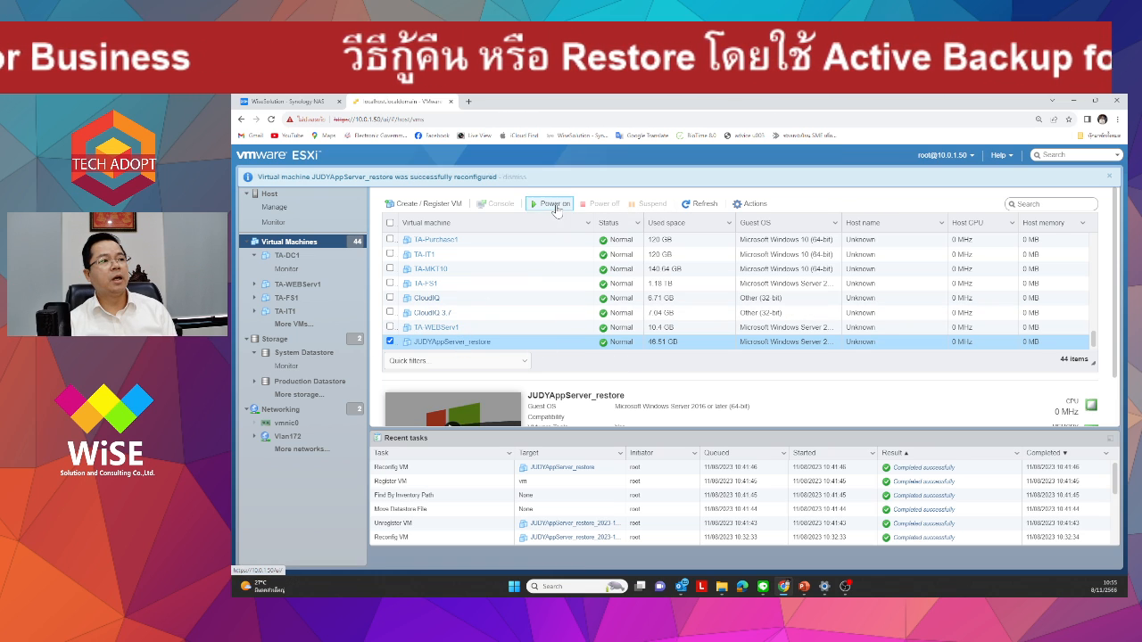
{"action": "left_click", "coordinate": [450, 341]}
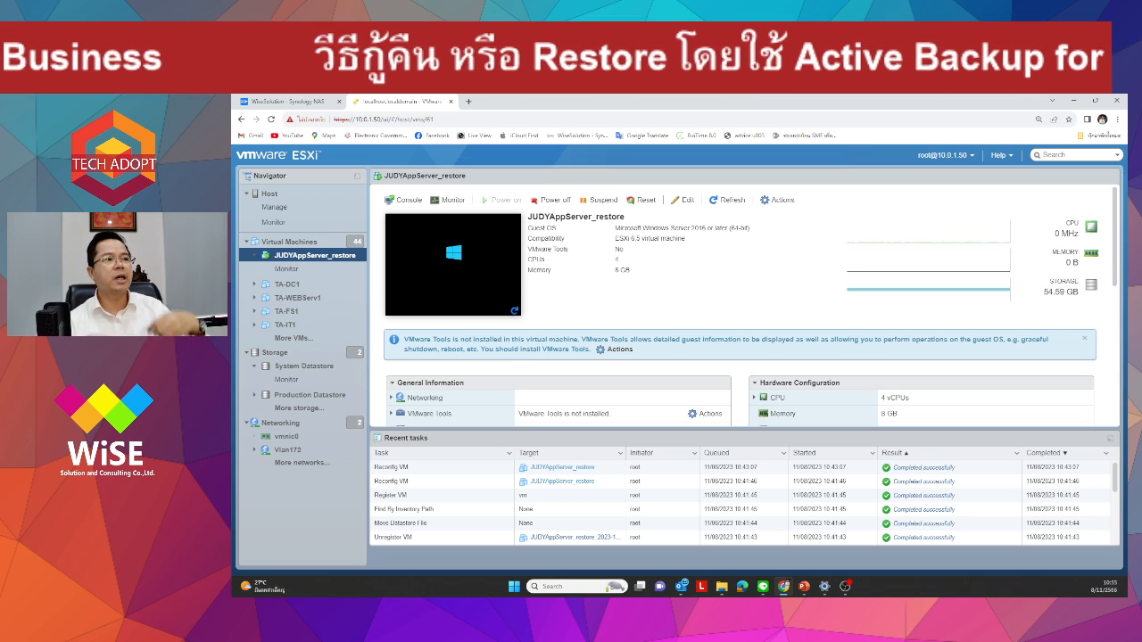
{"action": "left_click", "coordinate": [446, 278]}
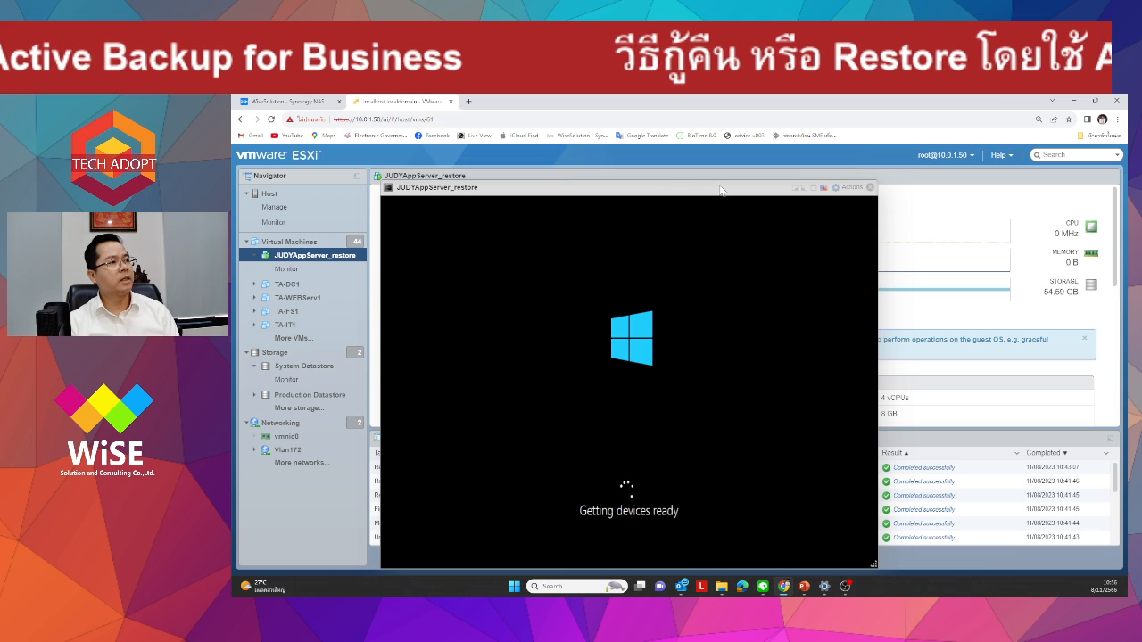
- Check the restore job's status and elapsed time in Active Backup for Business, view the booted VM in its console, and close the console
{"action": "left_click", "coordinate": [286, 100]}
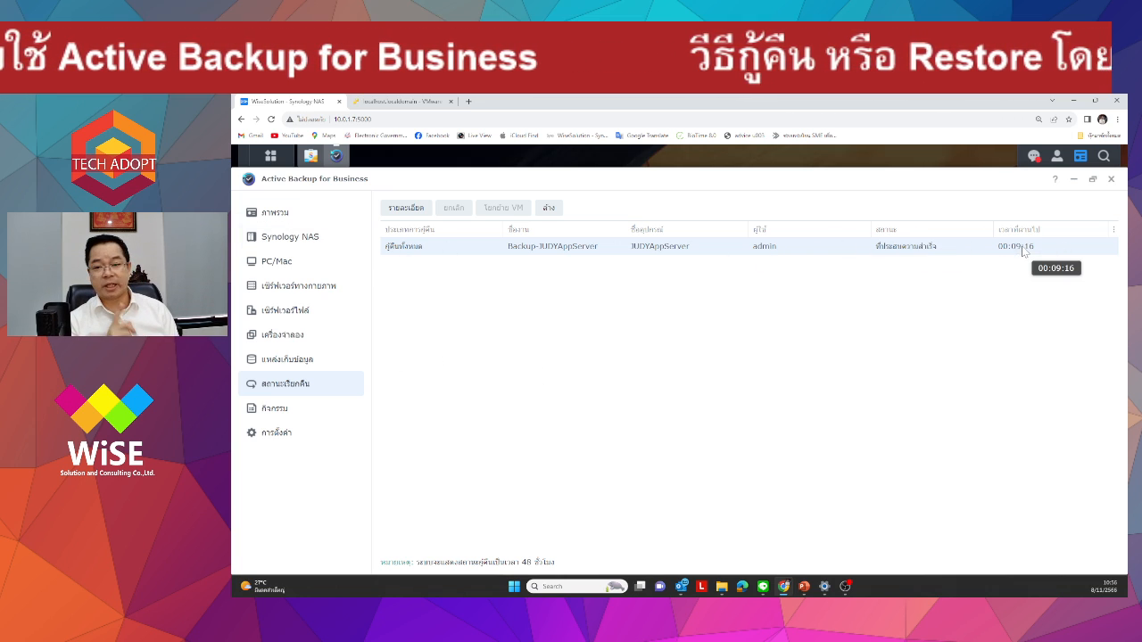
{"action": "left_click", "coordinate": [398, 102]}
{"action": "left_click", "coordinate": [615, 383]}
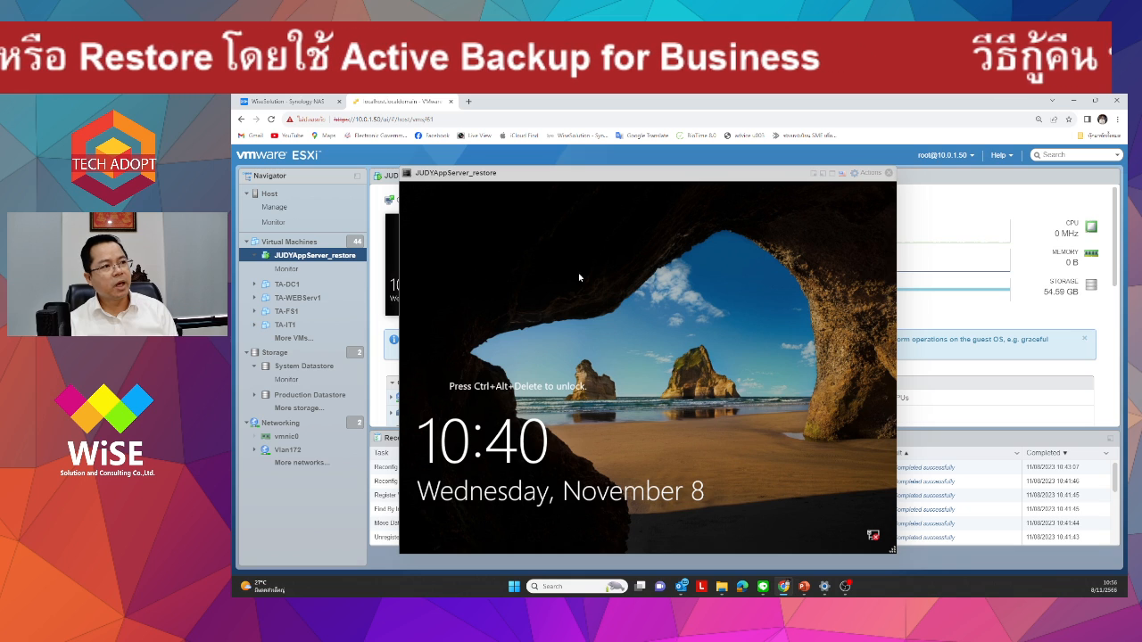
{"action": "left_click", "coordinate": [888, 173]}
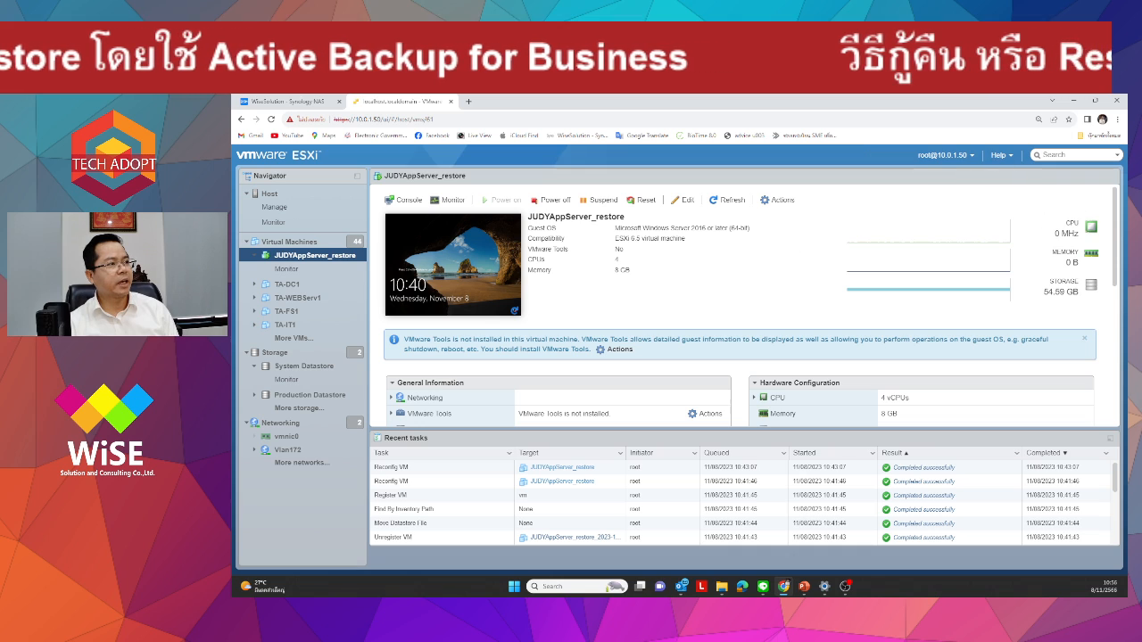
- Review the hardware settings and network adapter connection of the running JUDYAppServer_restore without saving changes
{"action": "left_click", "coordinate": [674, 201]}
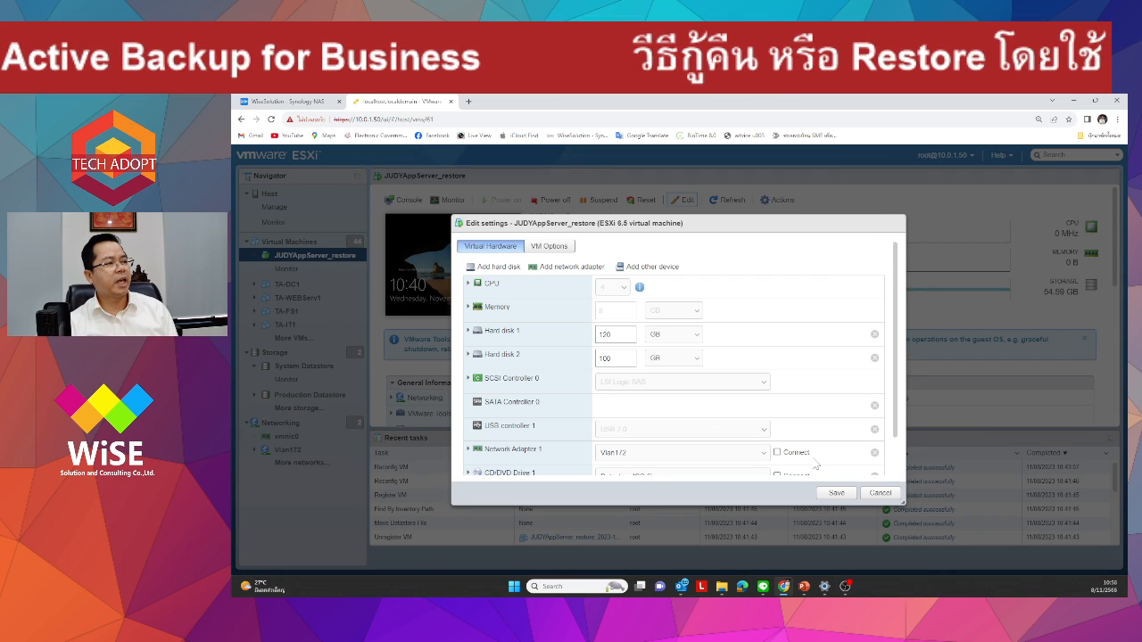
{"action": "scroll", "coordinate": [746, 442], "scroll_direction": "down", "scroll_amount": 1}
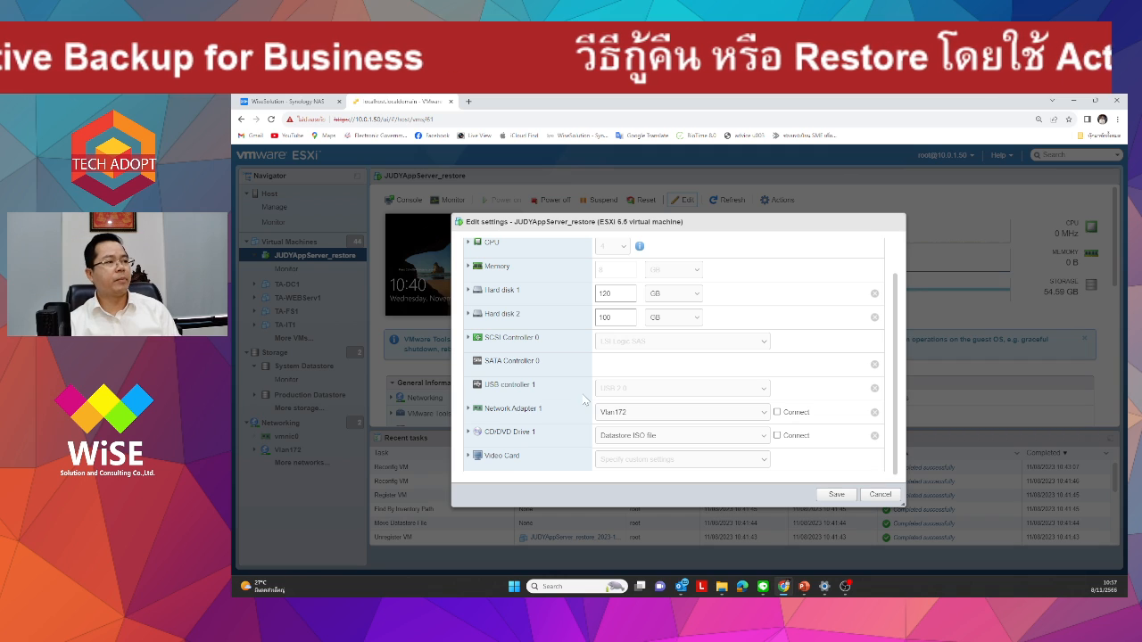
{"action": "left_click", "coordinate": [881, 494]}
- Reopen the JUDYAppServer_restore console, recheck the restore status list in Active Backup for Business, and return to the console
{"action": "left_click", "coordinate": [447, 258]}
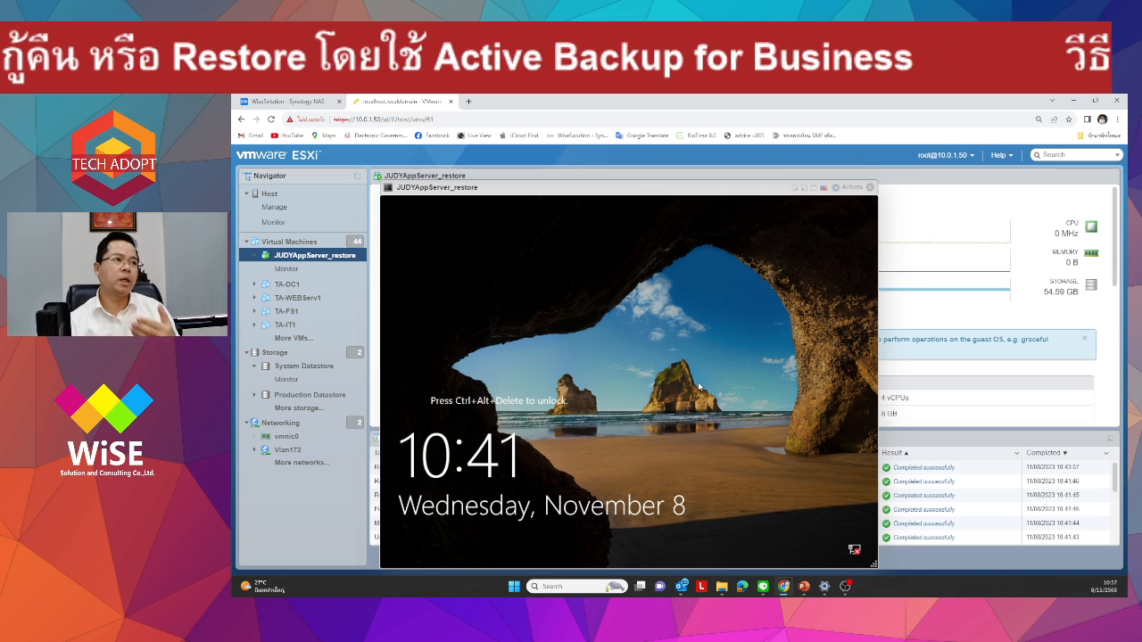
{"action": "left_click", "coordinate": [282, 101]}
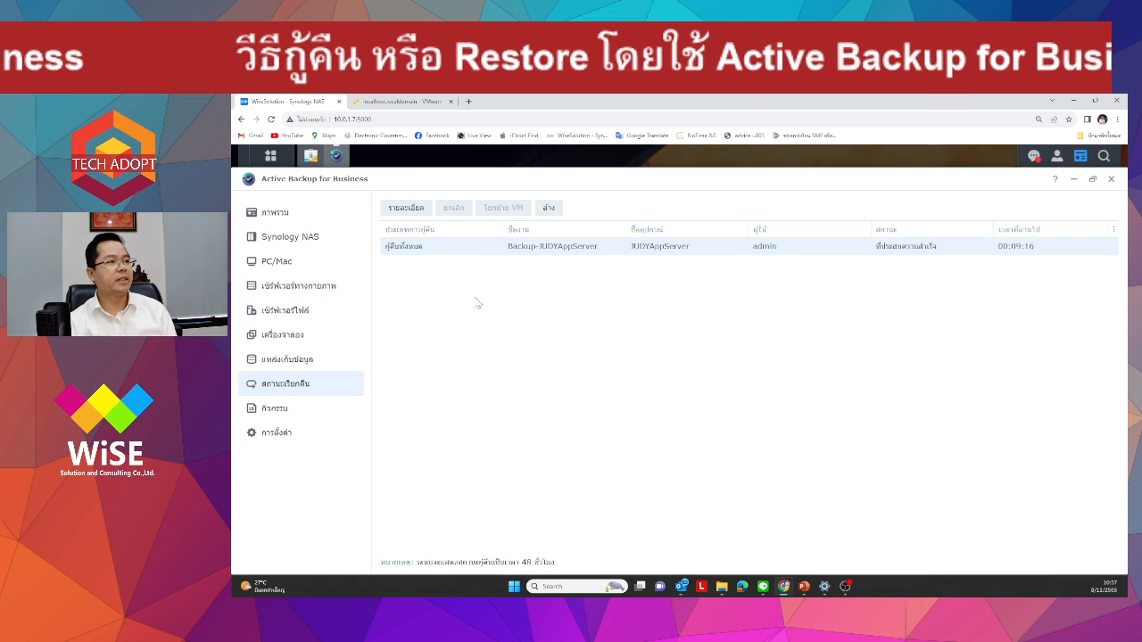
{"action": "left_click", "coordinate": [401, 101]}
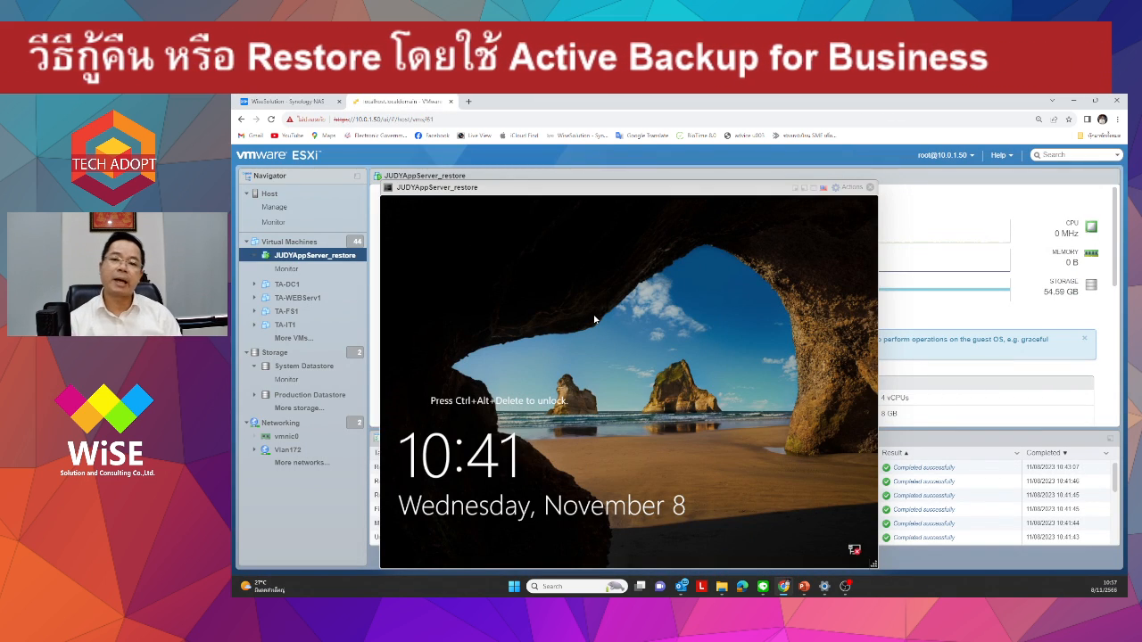